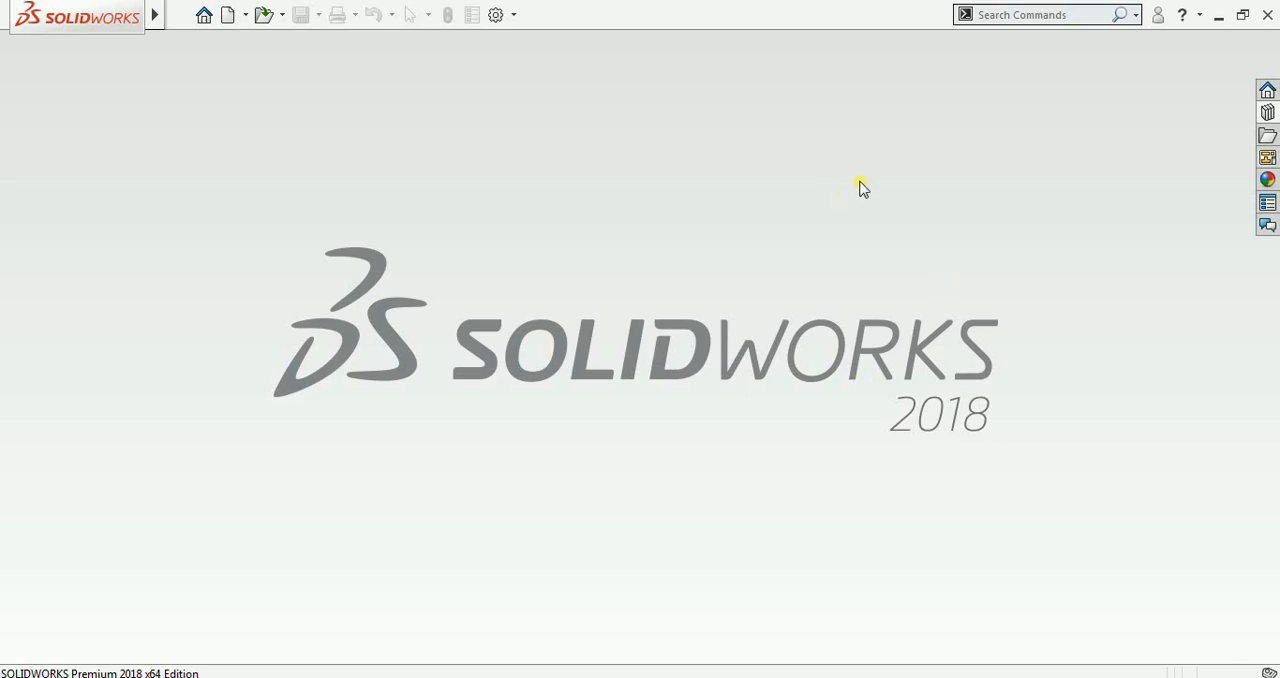
Step: Create a new part and show the Front, Top and Right planes in the model view
left_click(228, 15)
double_click(446, 268)
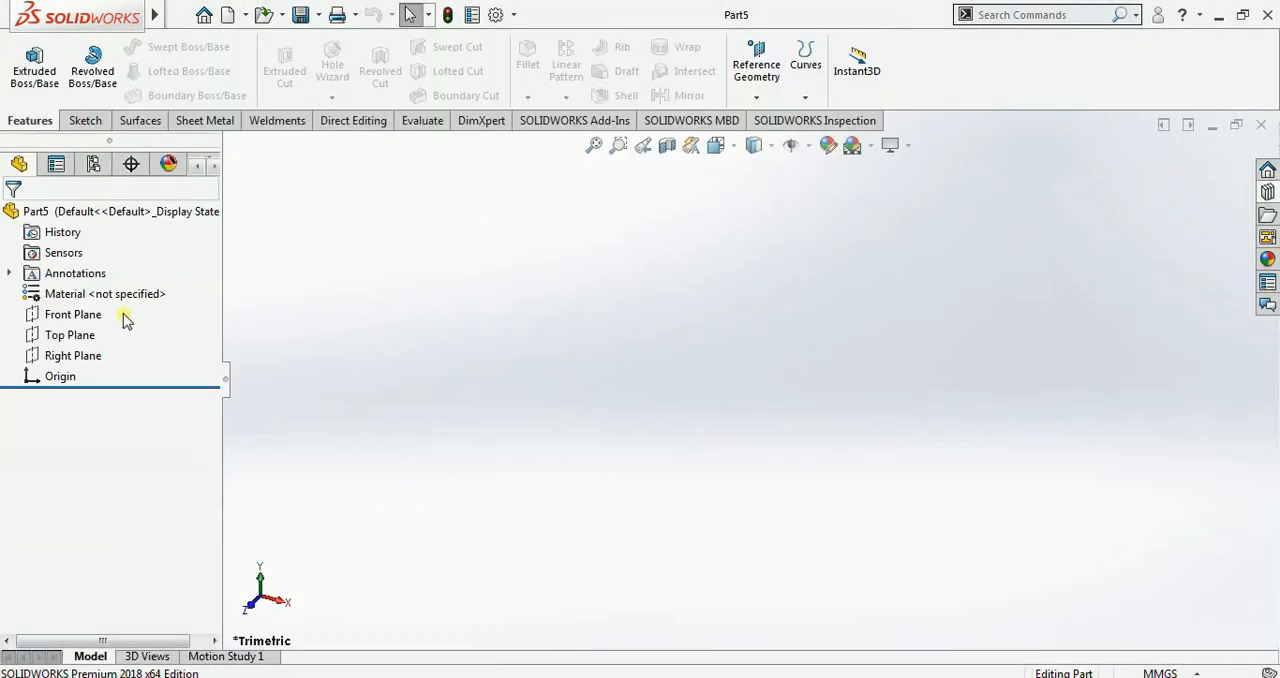
left_click(110, 316)
left_click(76, 355, "shift")
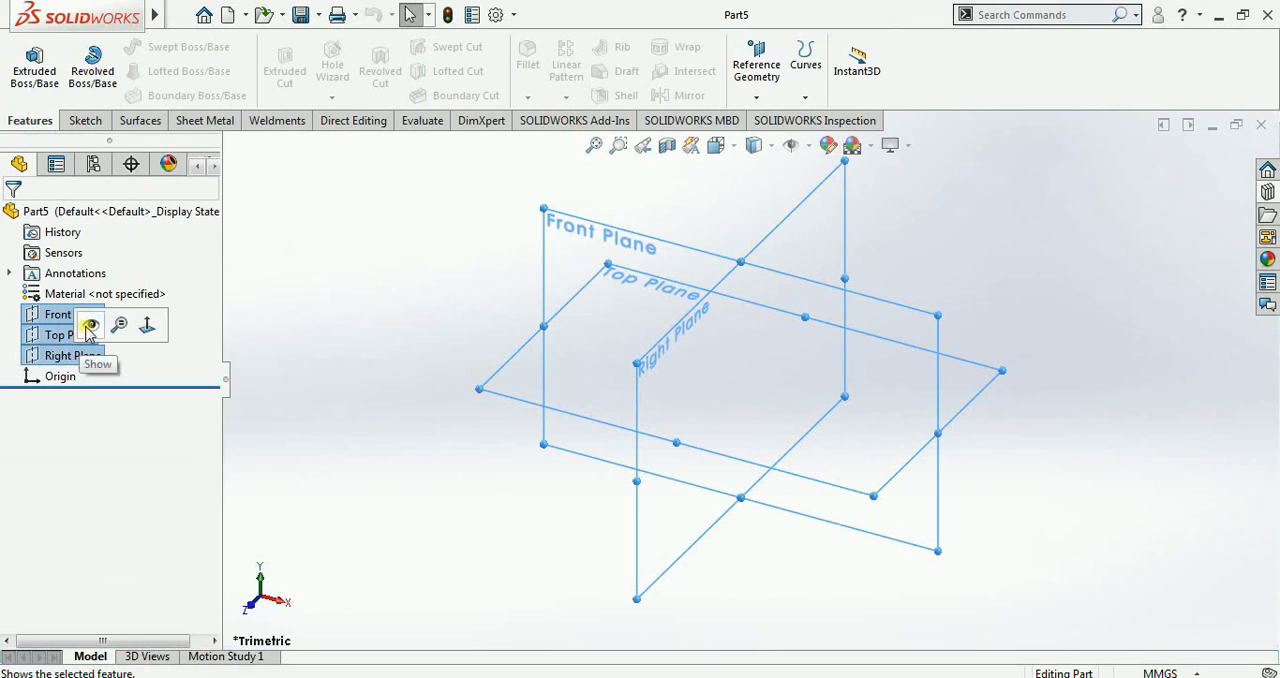
left_click(90, 325)
left_click(469, 287)
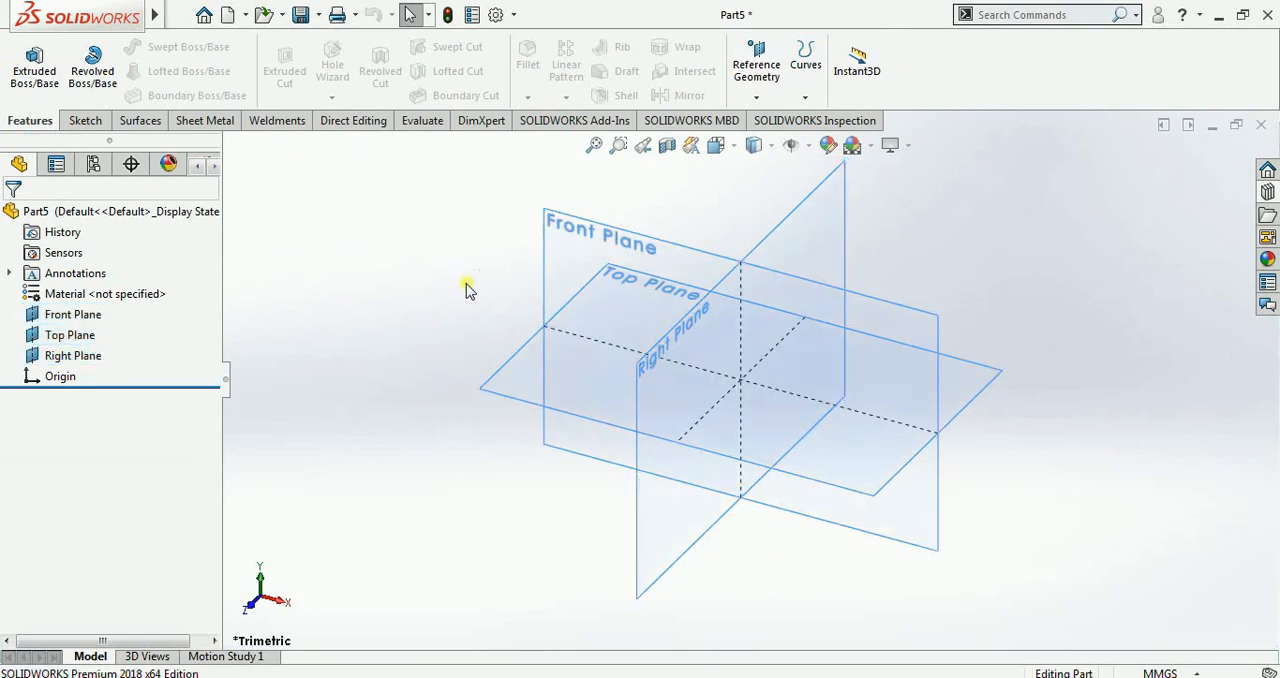
Step: Sketch a center rectangle about 248 by 177 mm on the Front Plane, centred on the origin, and exit the sketch
left_click(607, 238)
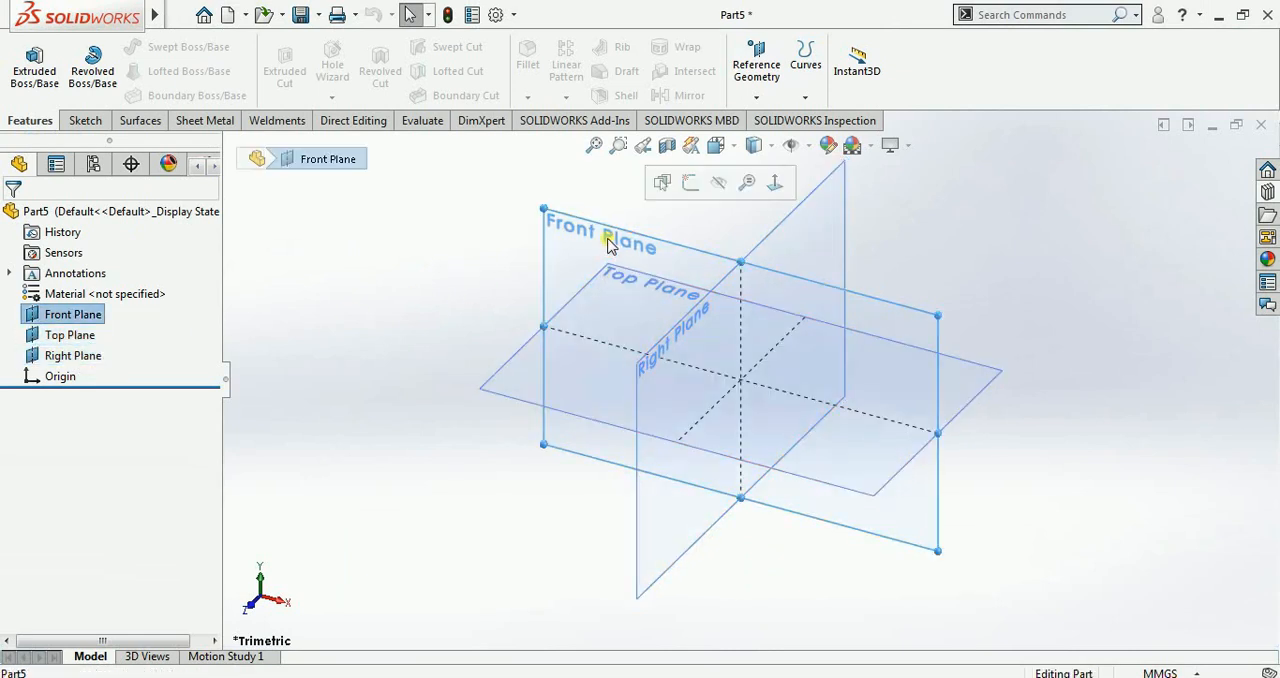
left_click(690, 183)
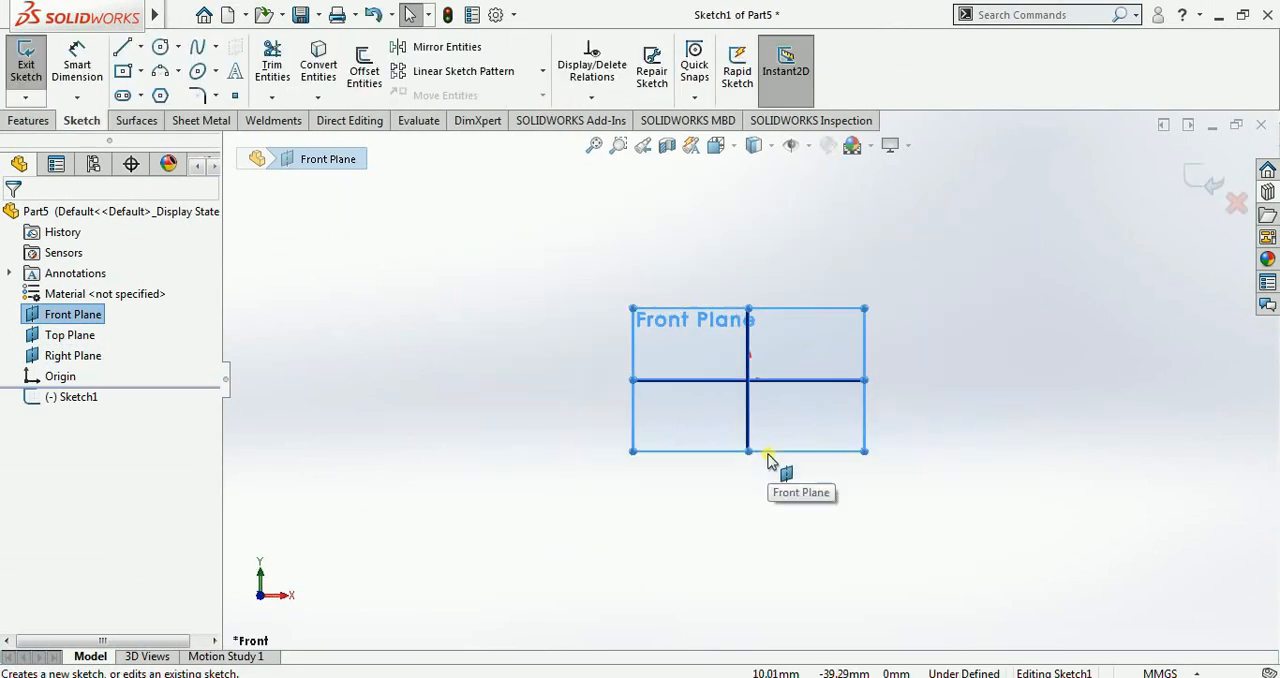
left_click(122, 70)
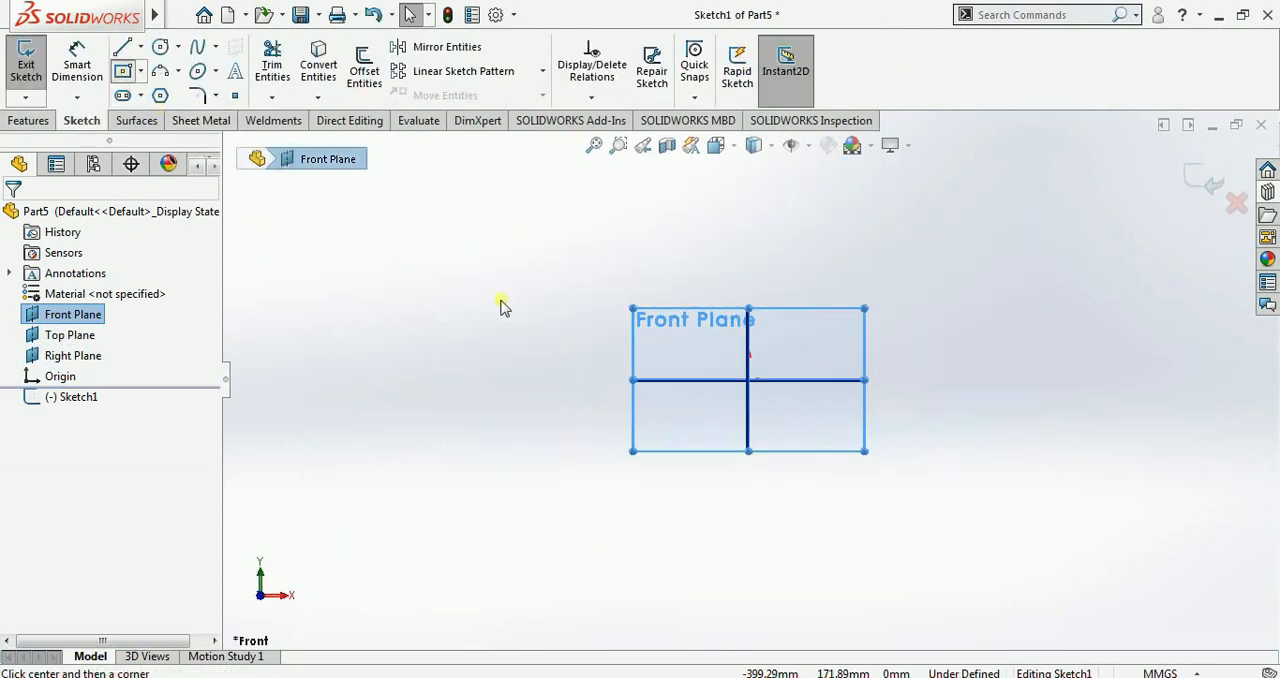
left_click(748, 380)
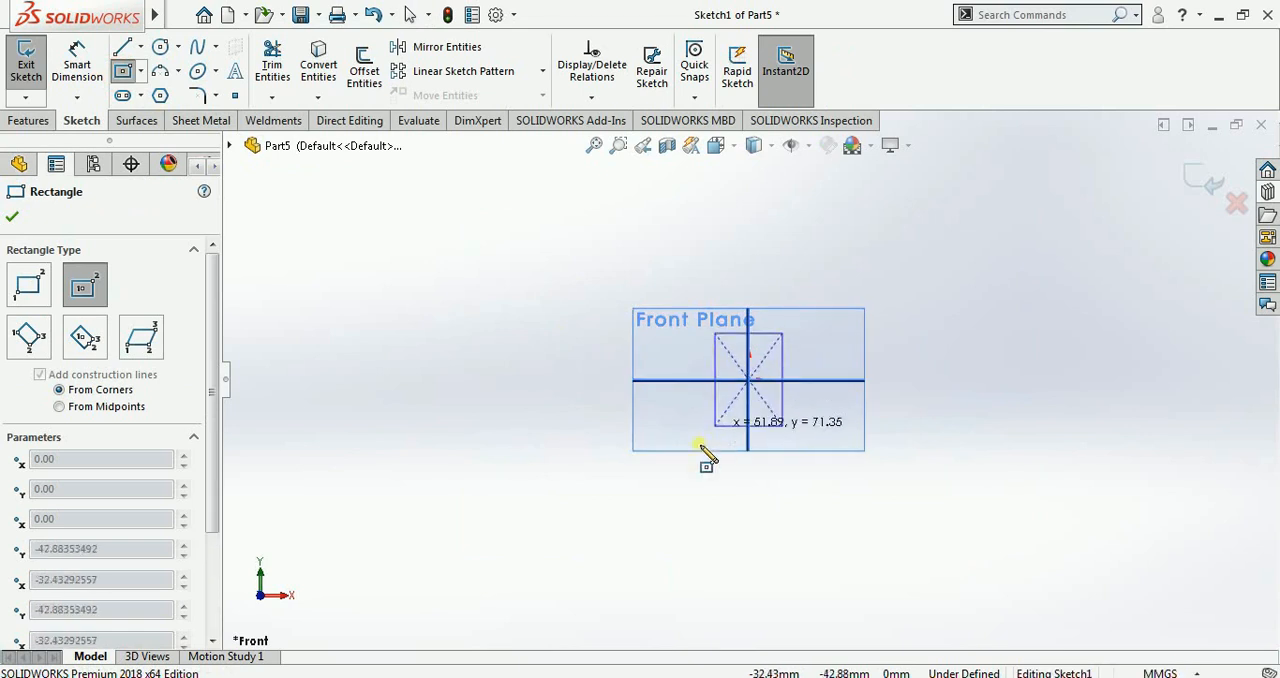
left_click(587, 493)
left_click(1203, 200)
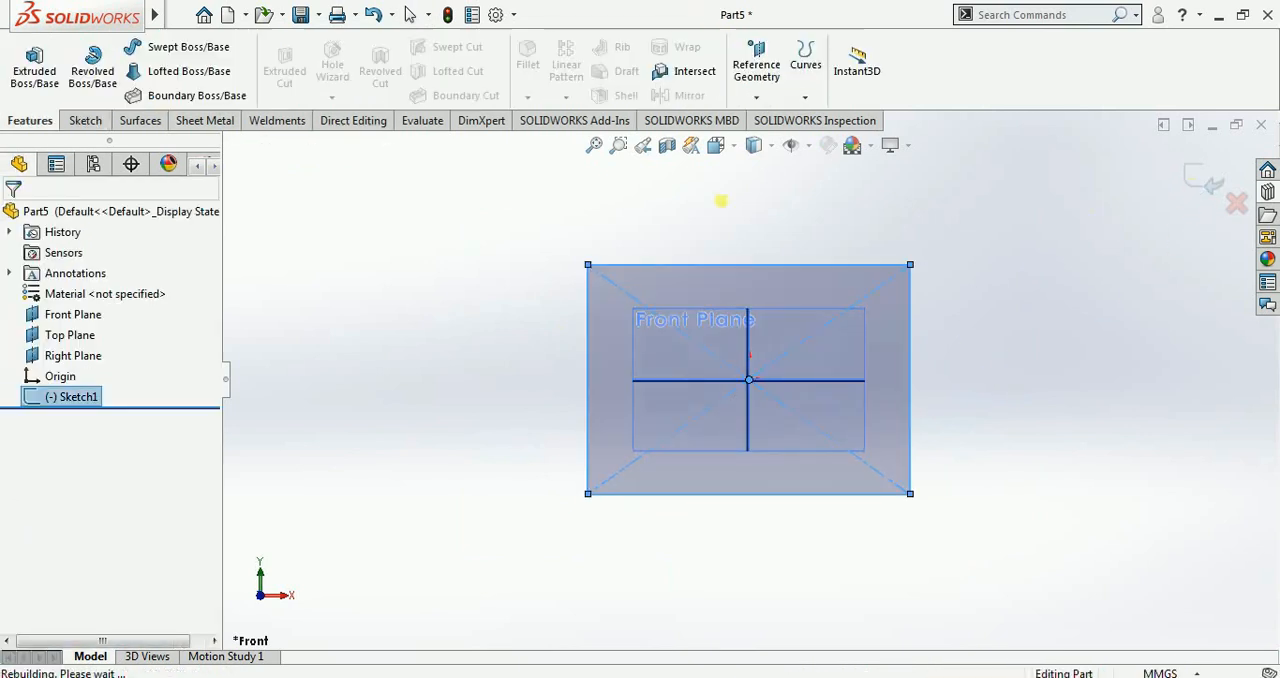
Step: Extrude the rectangle into a solid block 145 mm deep with the Mid Plane end condition
left_click(32, 80)
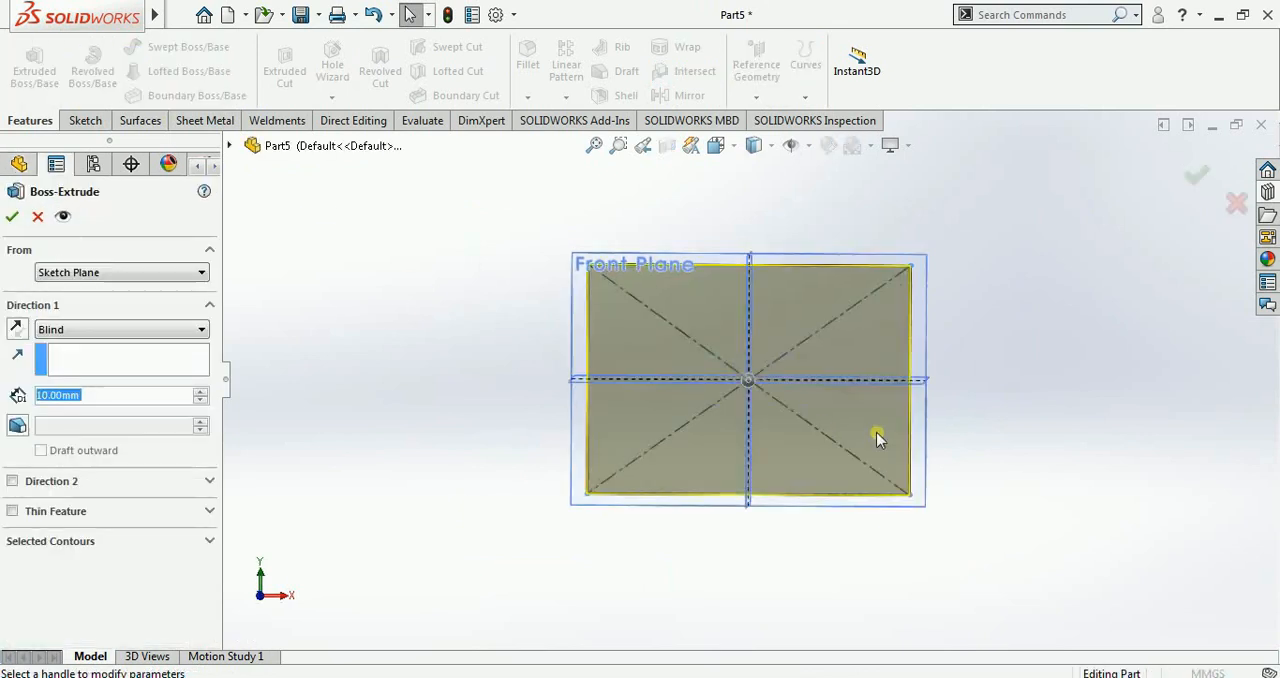
left_click_drag(723, 403, 656, 468)
left_click(125, 340)
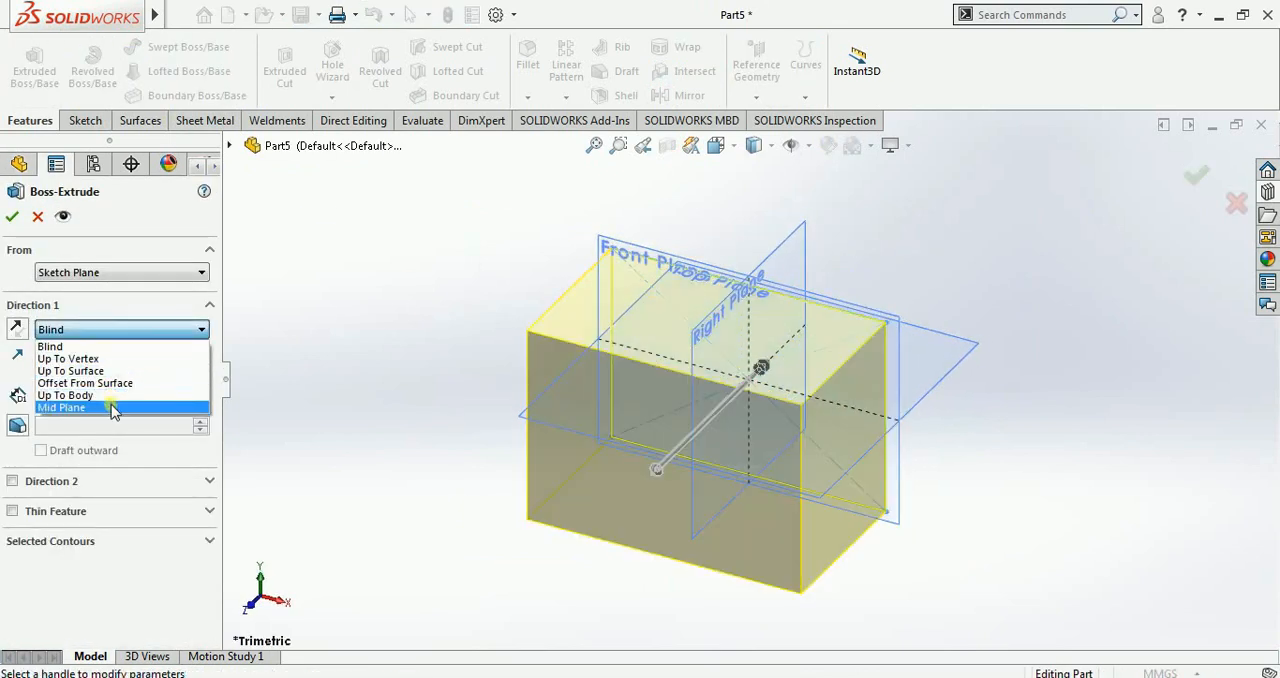
left_click(112, 408)
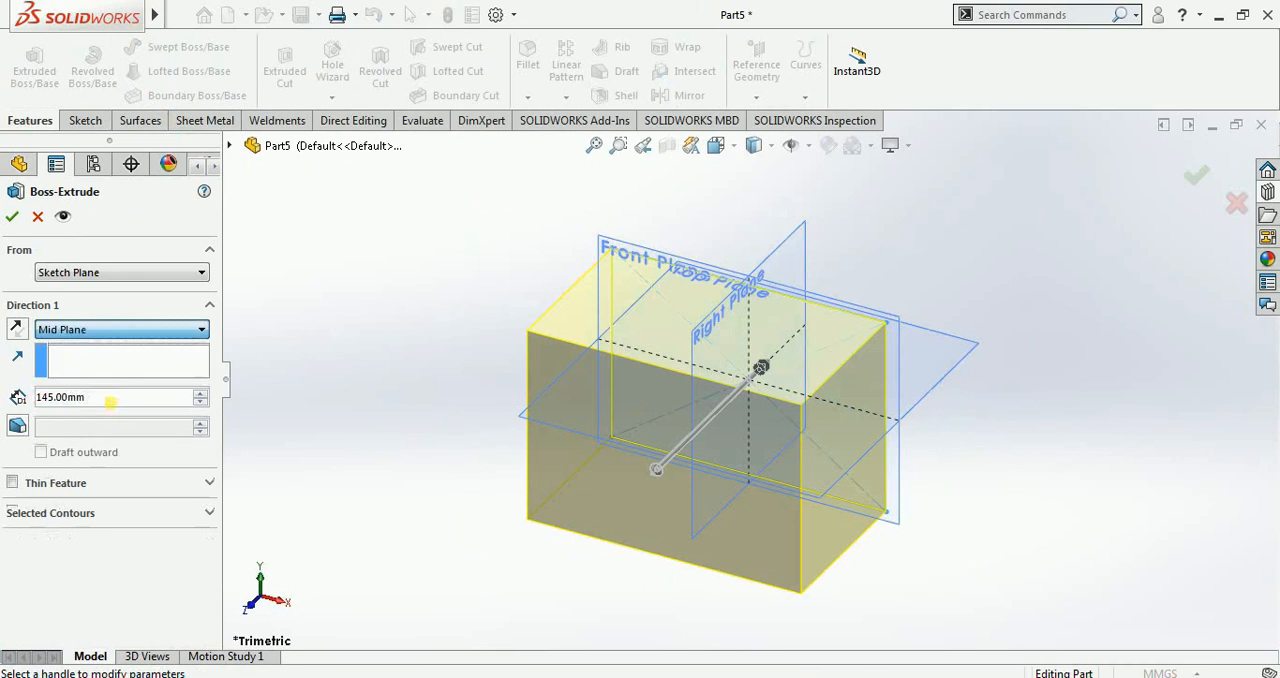
left_click(12, 216)
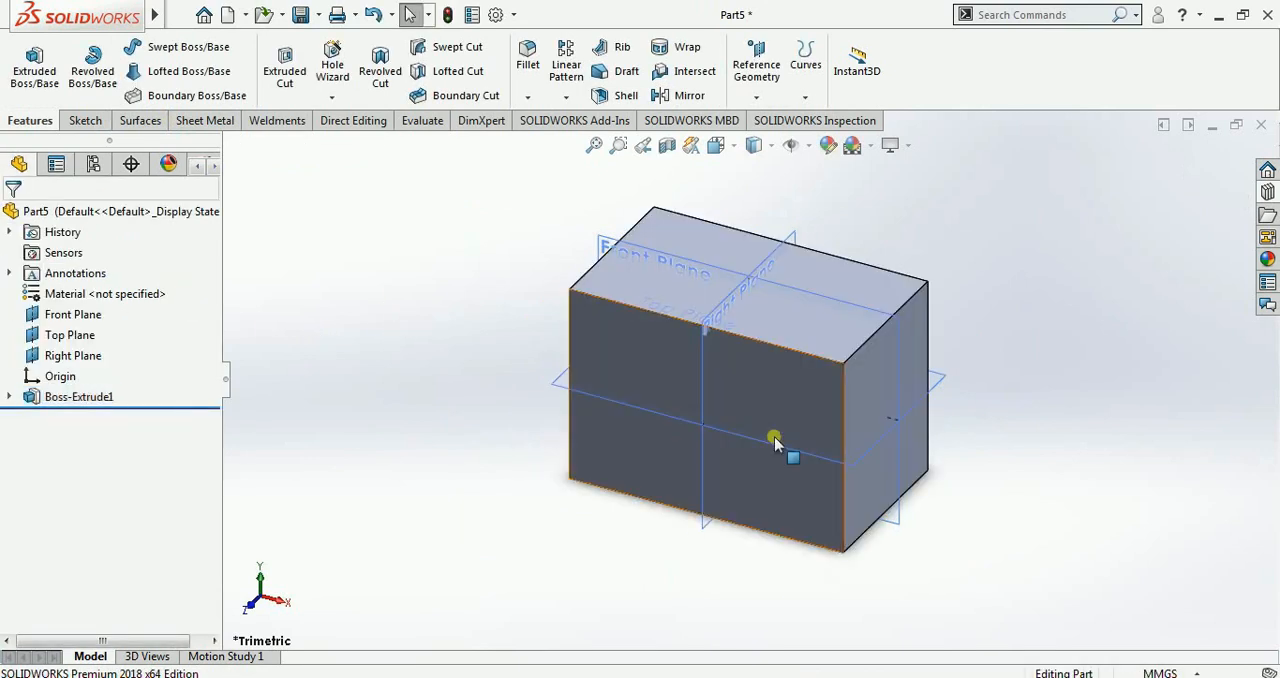
Step: Create a composite curve joining four connected edges that run around different sides of the block
scroll(777, 443, "up", 4)
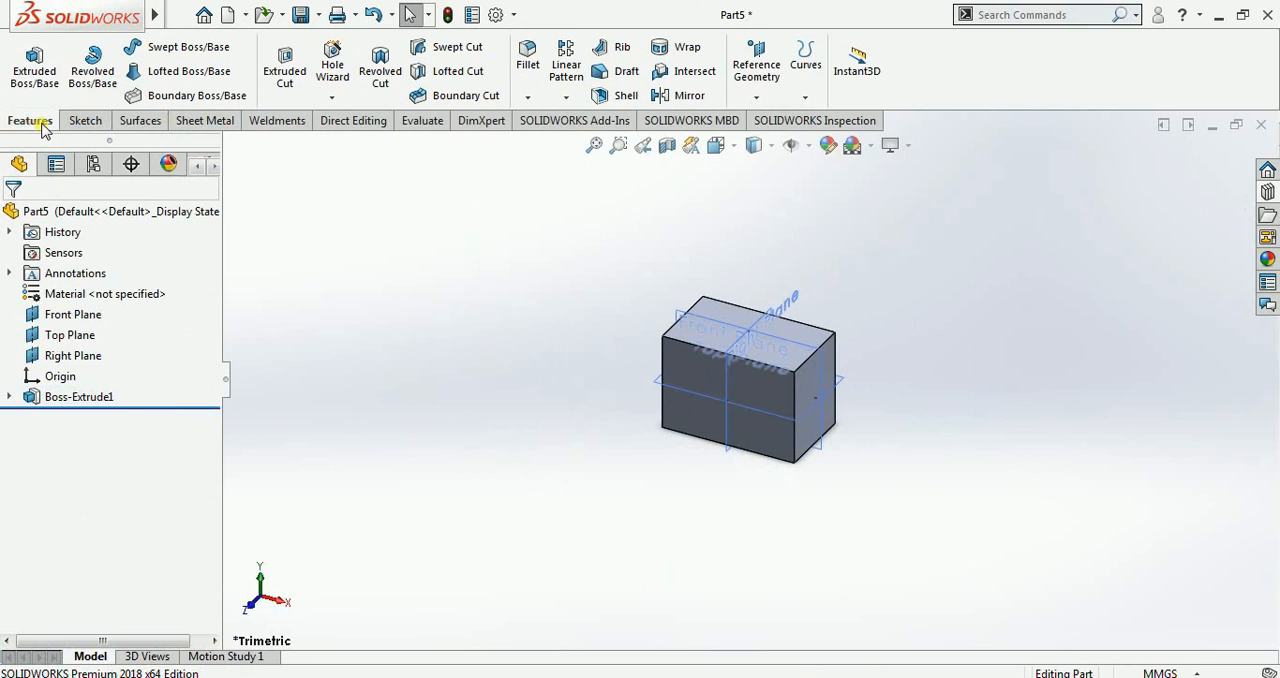
left_click(803, 98)
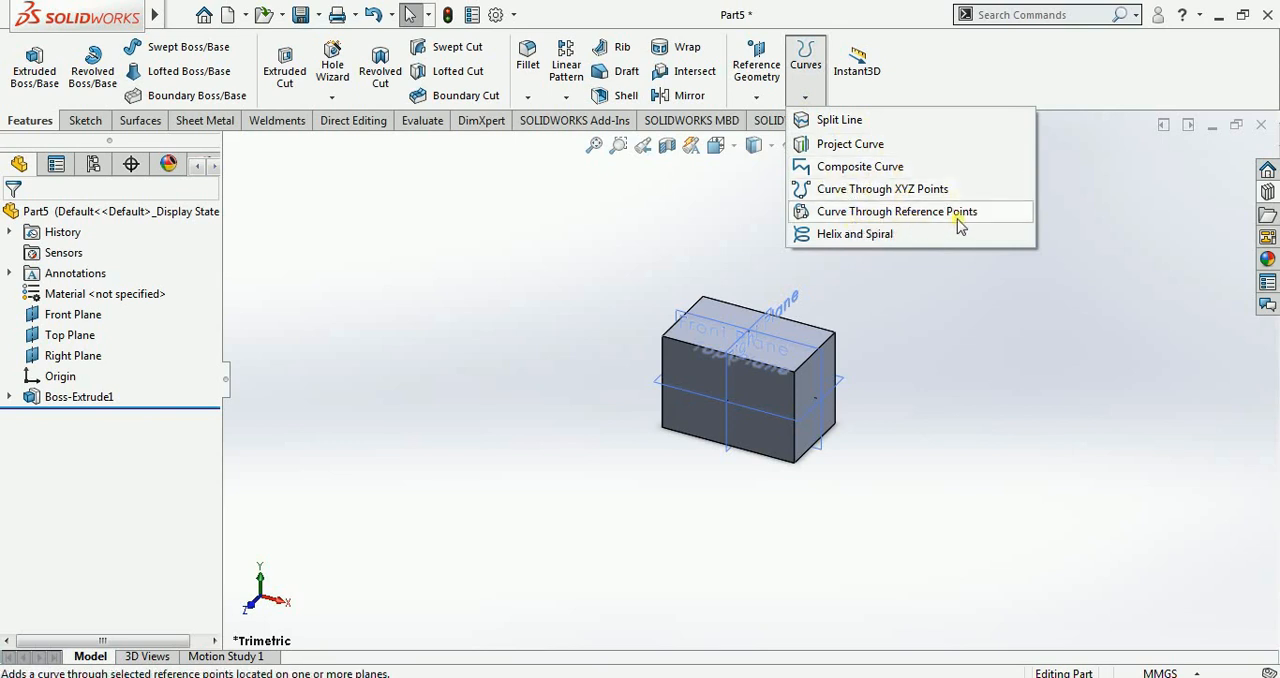
left_click(869, 170)
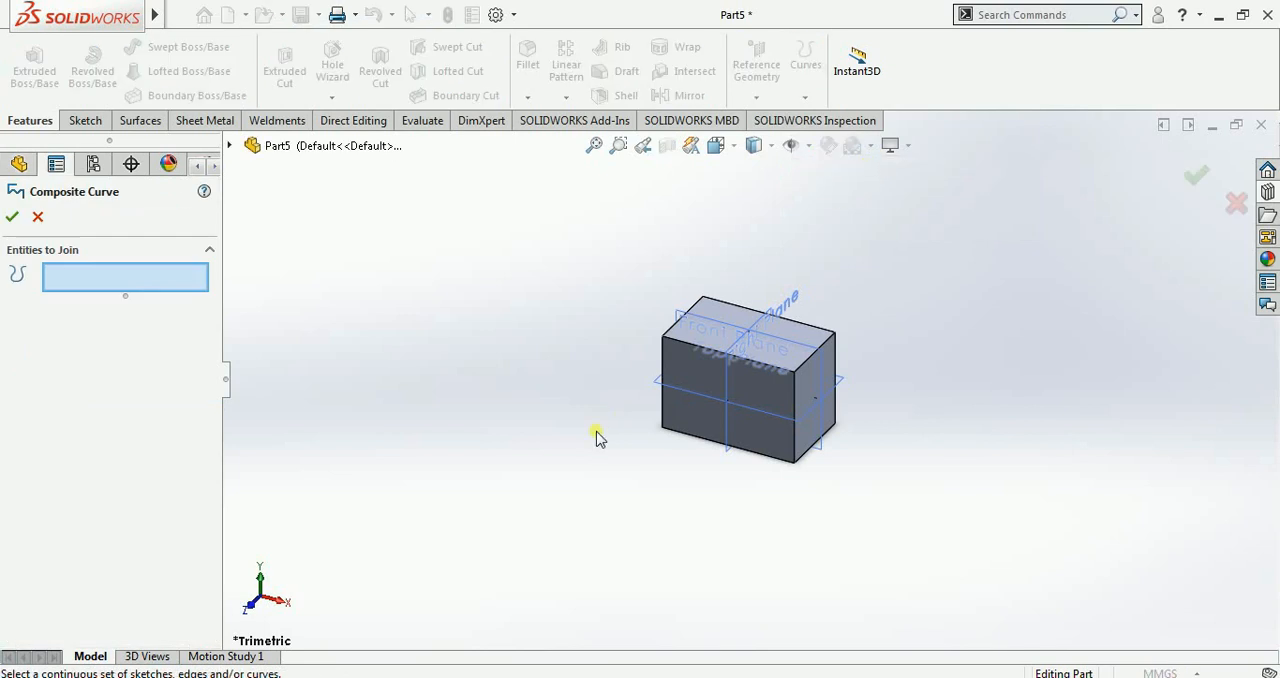
middle_click_drag(596, 437, 708, 326)
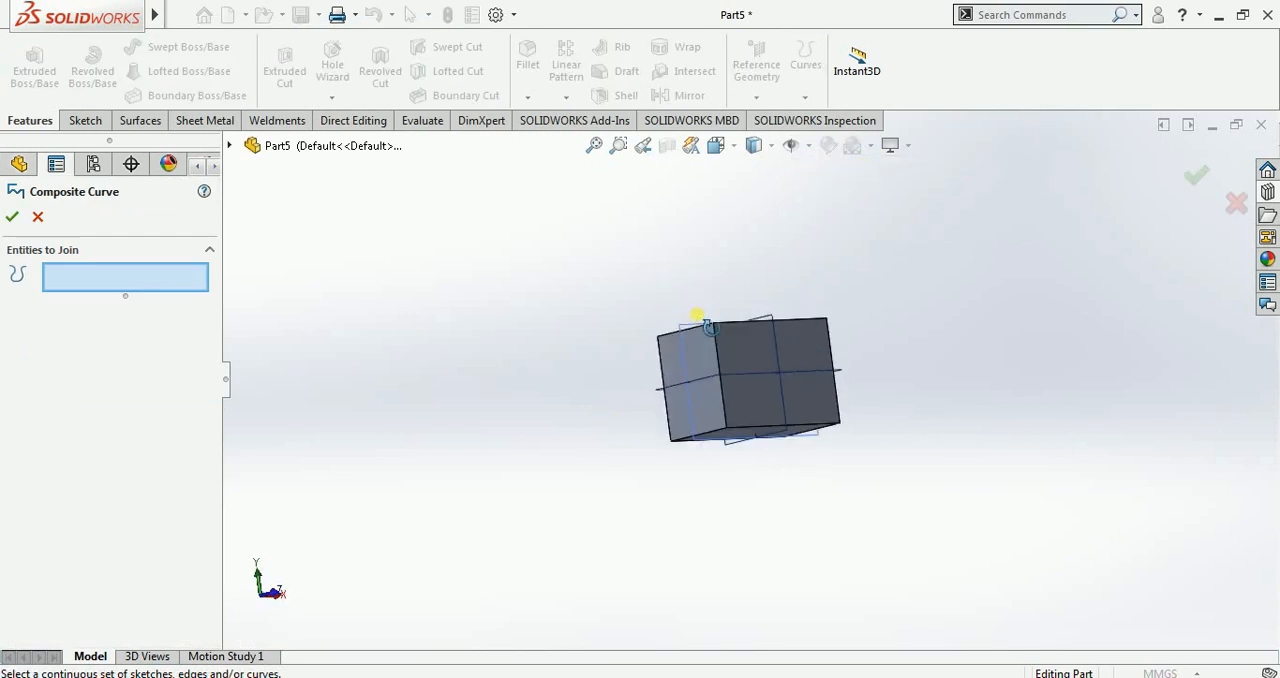
left_click(696, 338)
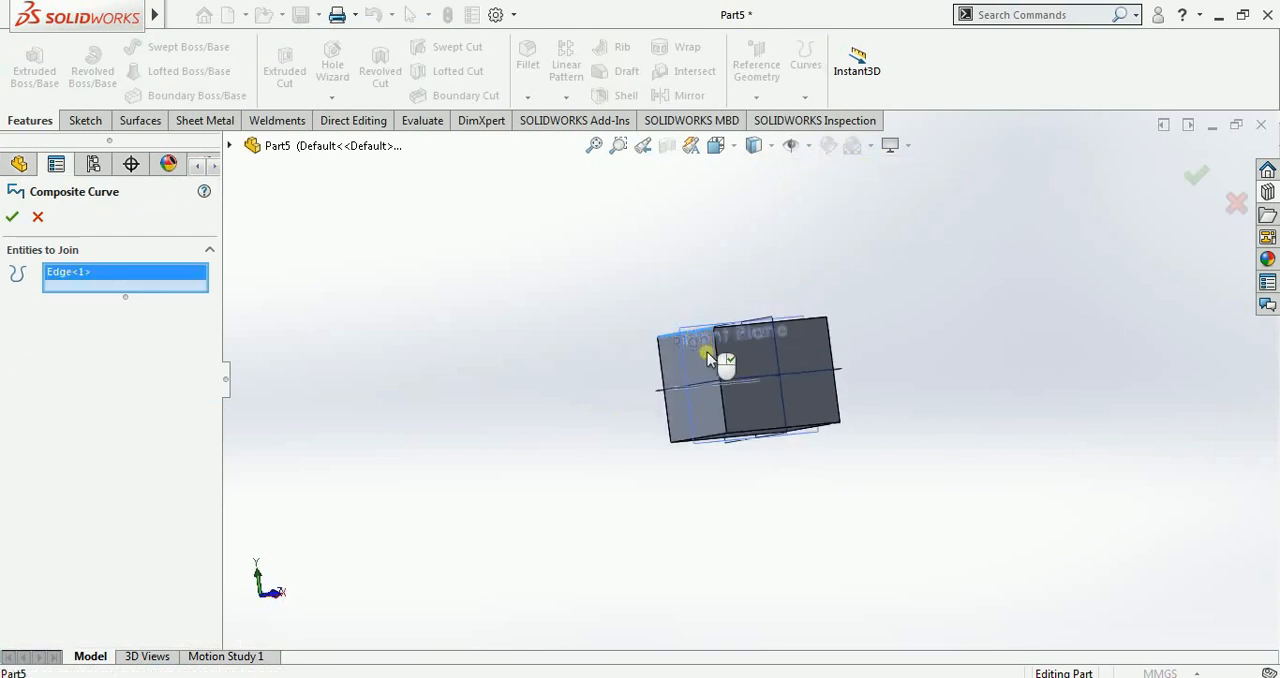
left_click(724, 375)
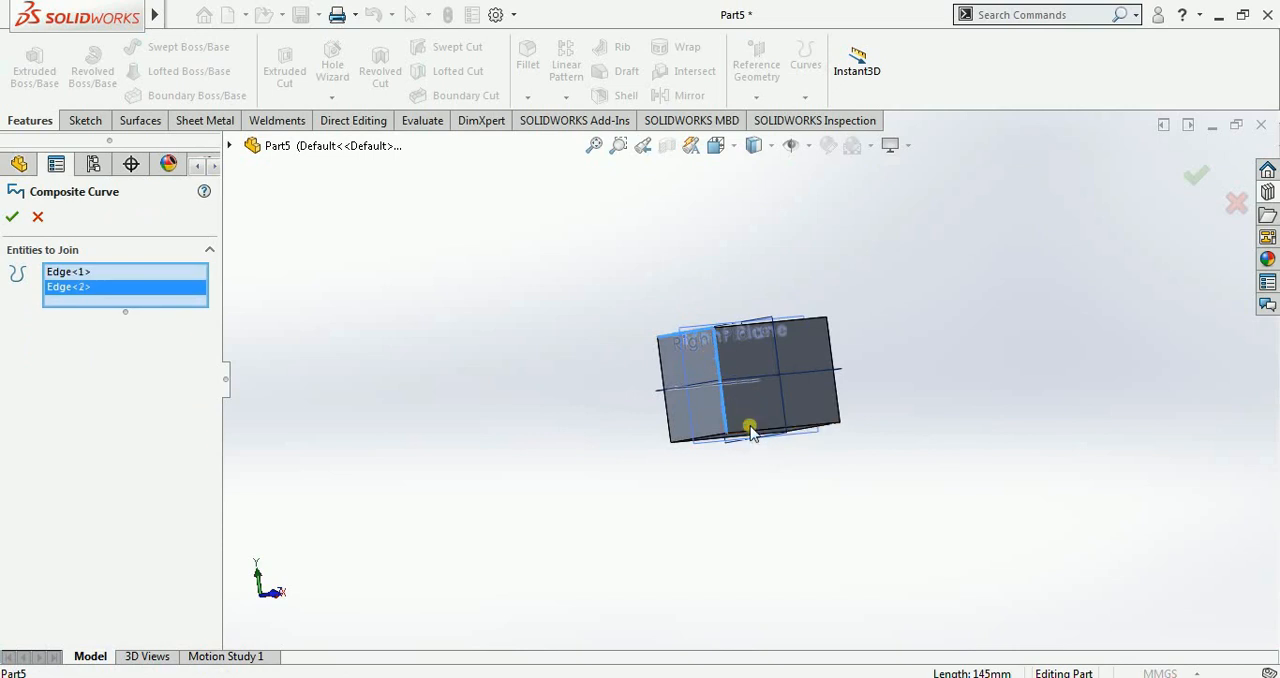
left_click(750, 432)
middle_click_drag(871, 445, 803, 343)
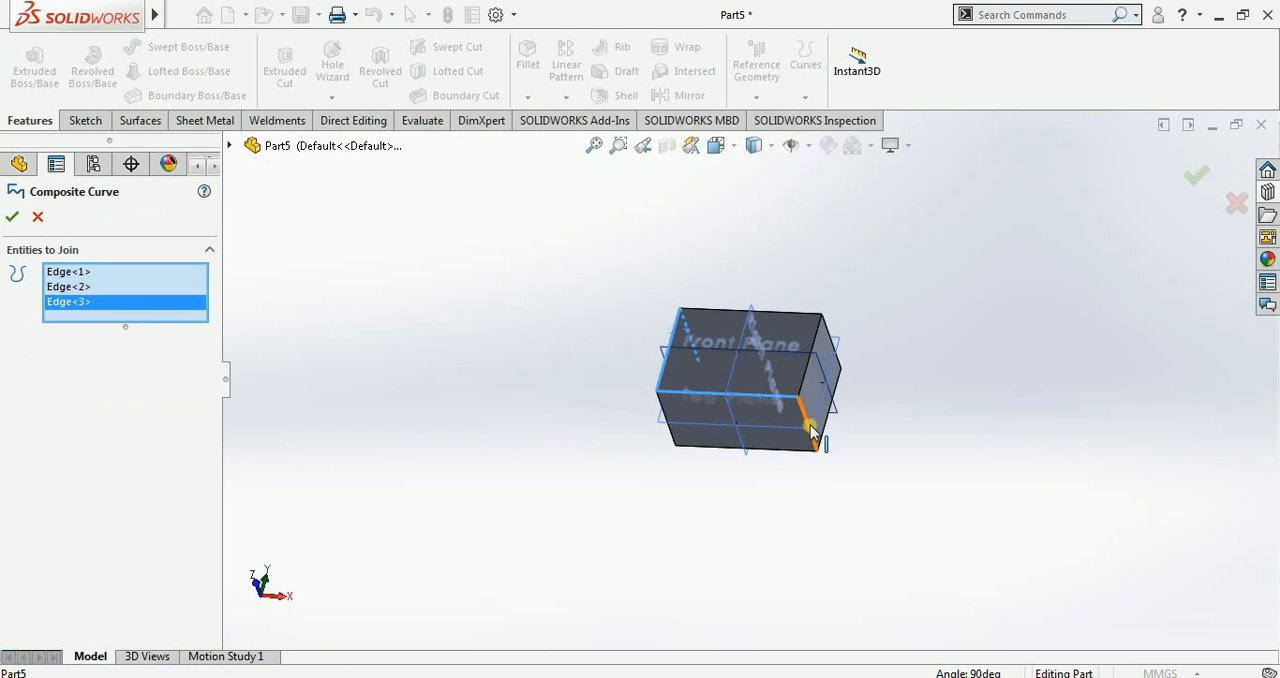
left_click(812, 426)
middle_click_drag(674, 503, 613, 371)
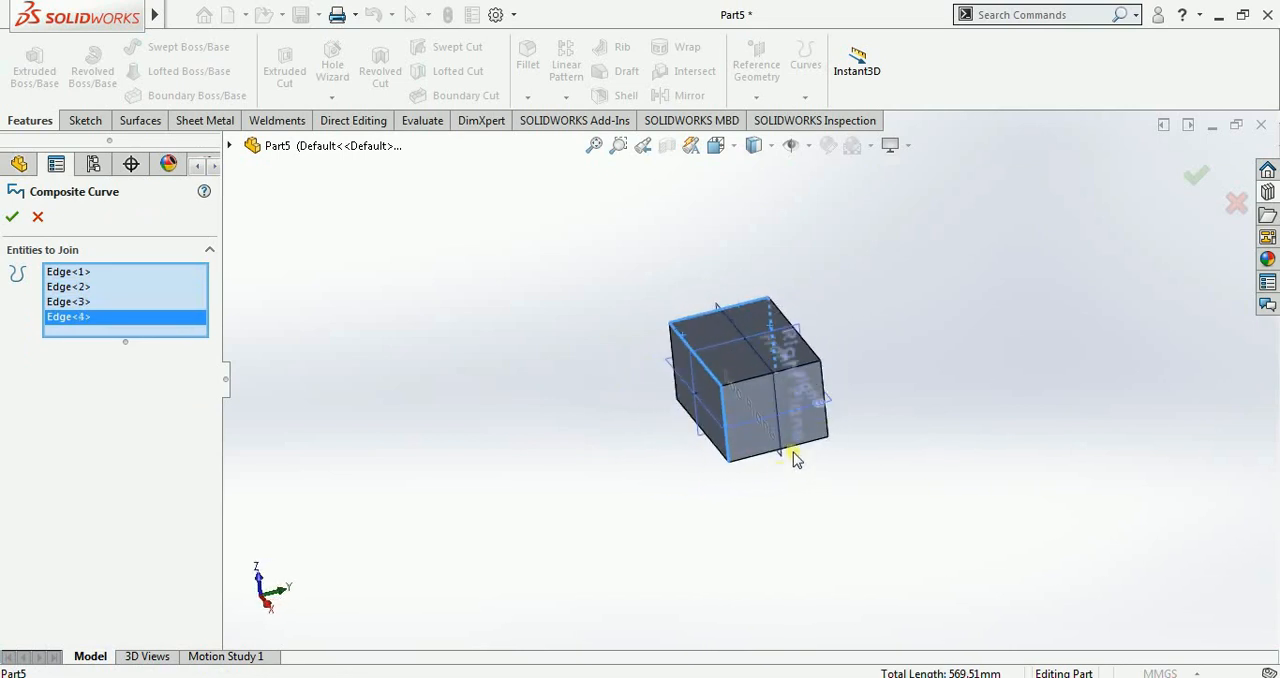
left_click(12, 215)
Step: Hide the extruded block so that only the composite curve and the planes are displayed
middle_click_drag(462, 420, 311, 436)
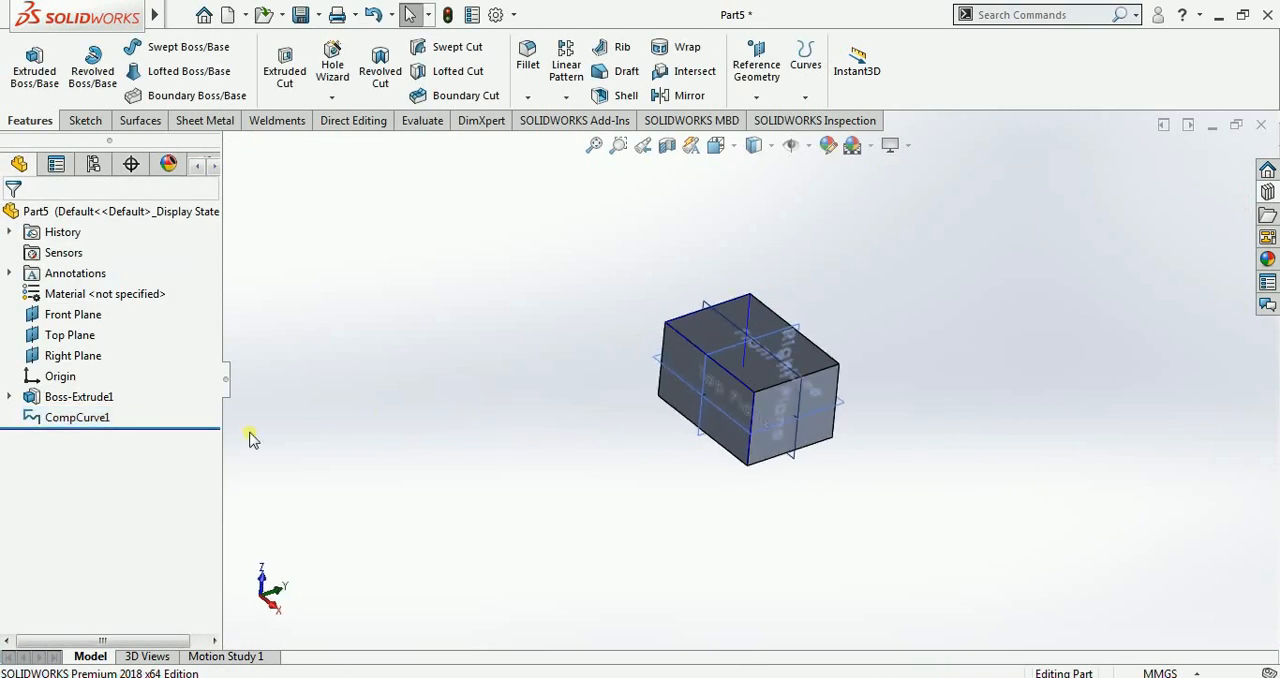
right_click(92, 400)
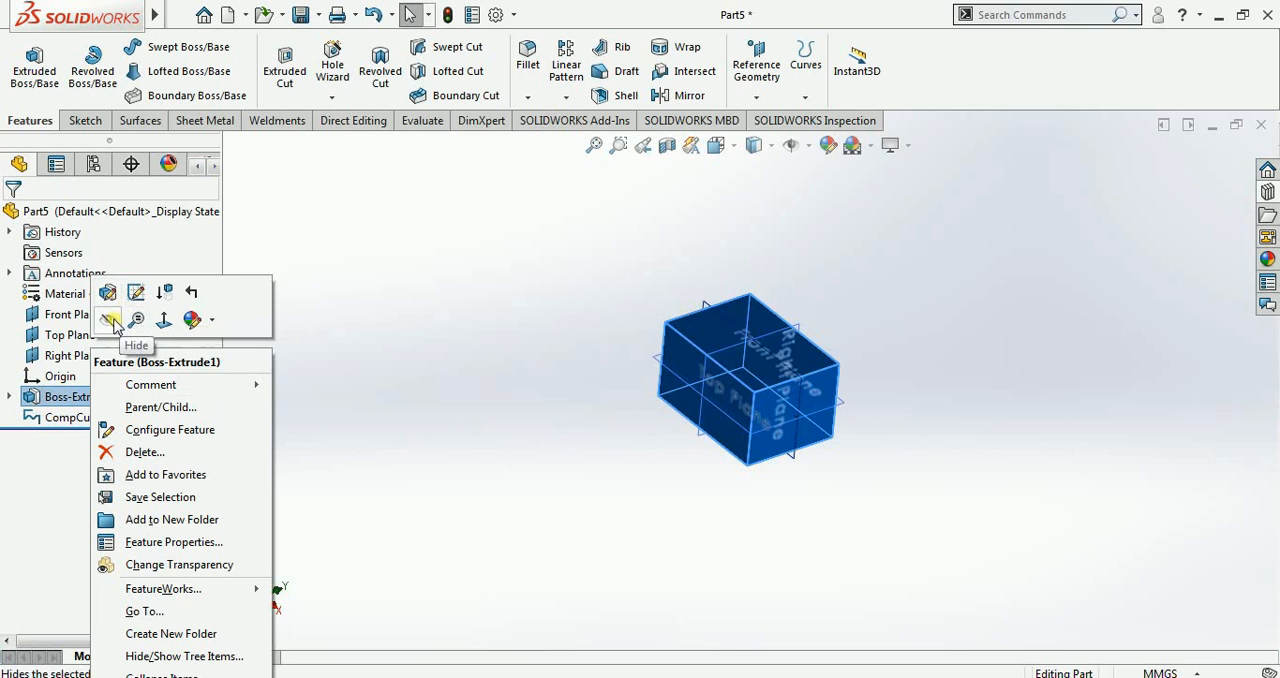
left_click(107, 319)
Step: Sweep a 30 mm diameter circular profile along the composite curve
middle_click_drag(477, 398, 470, 561)
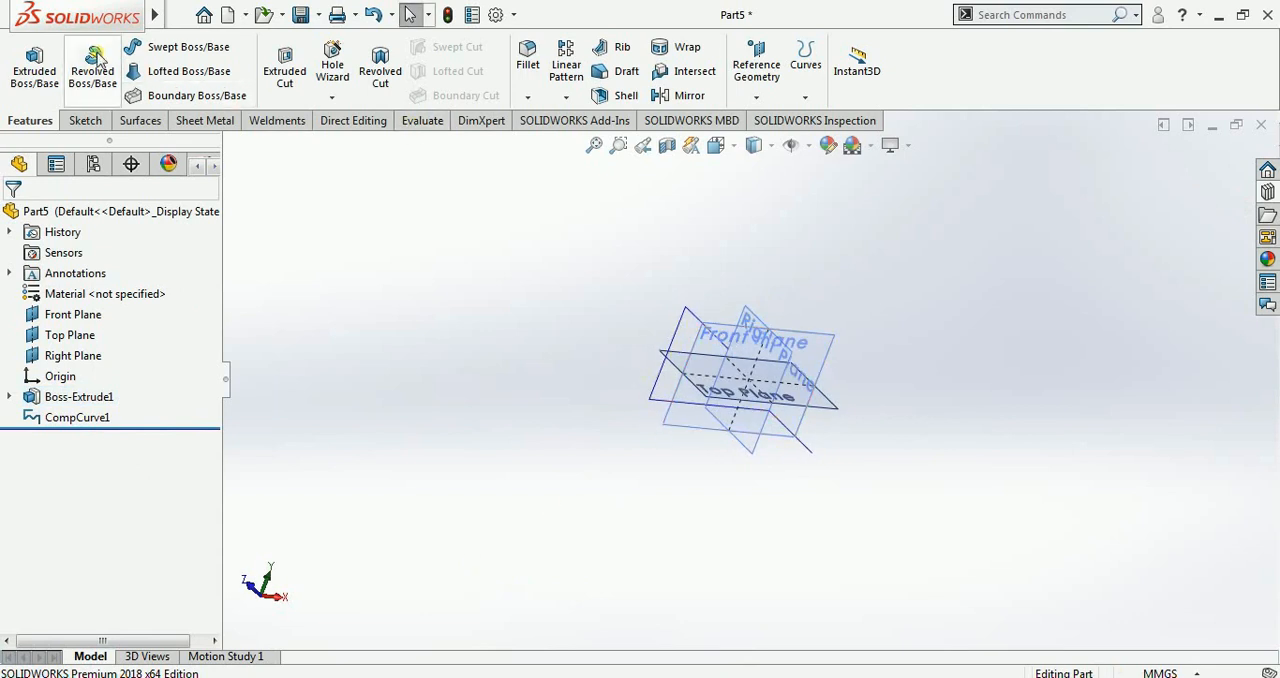
left_click(187, 50)
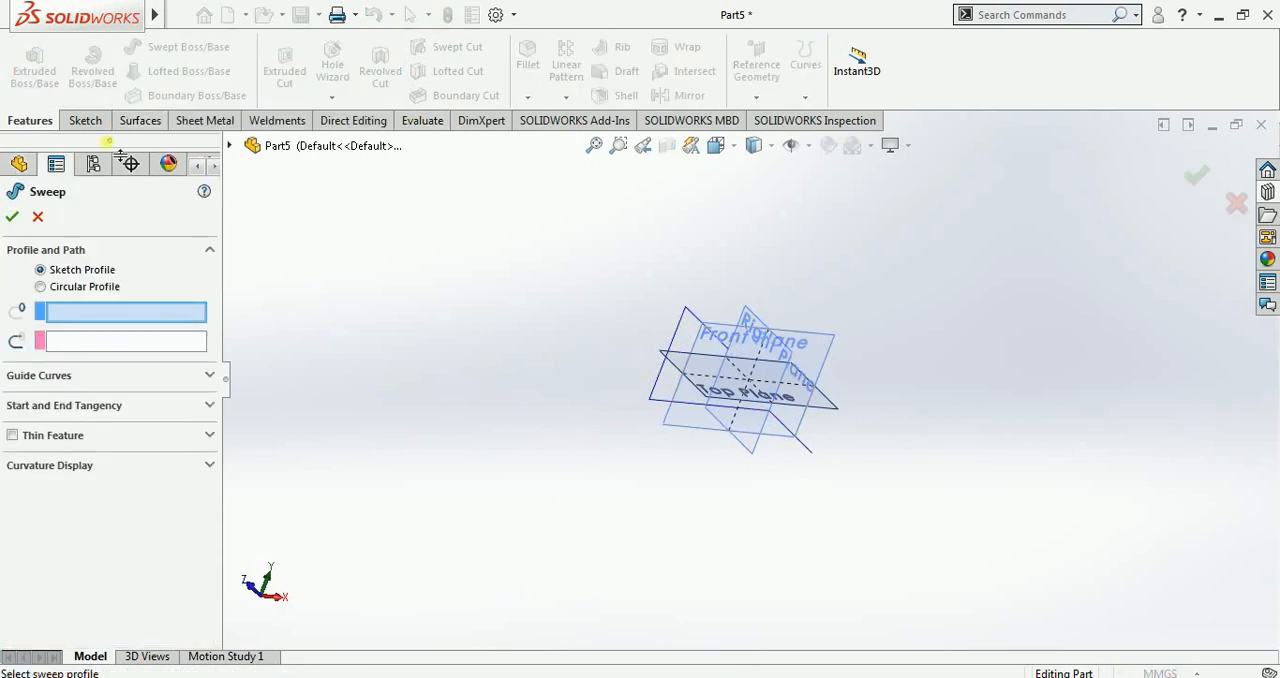
left_click(41, 287)
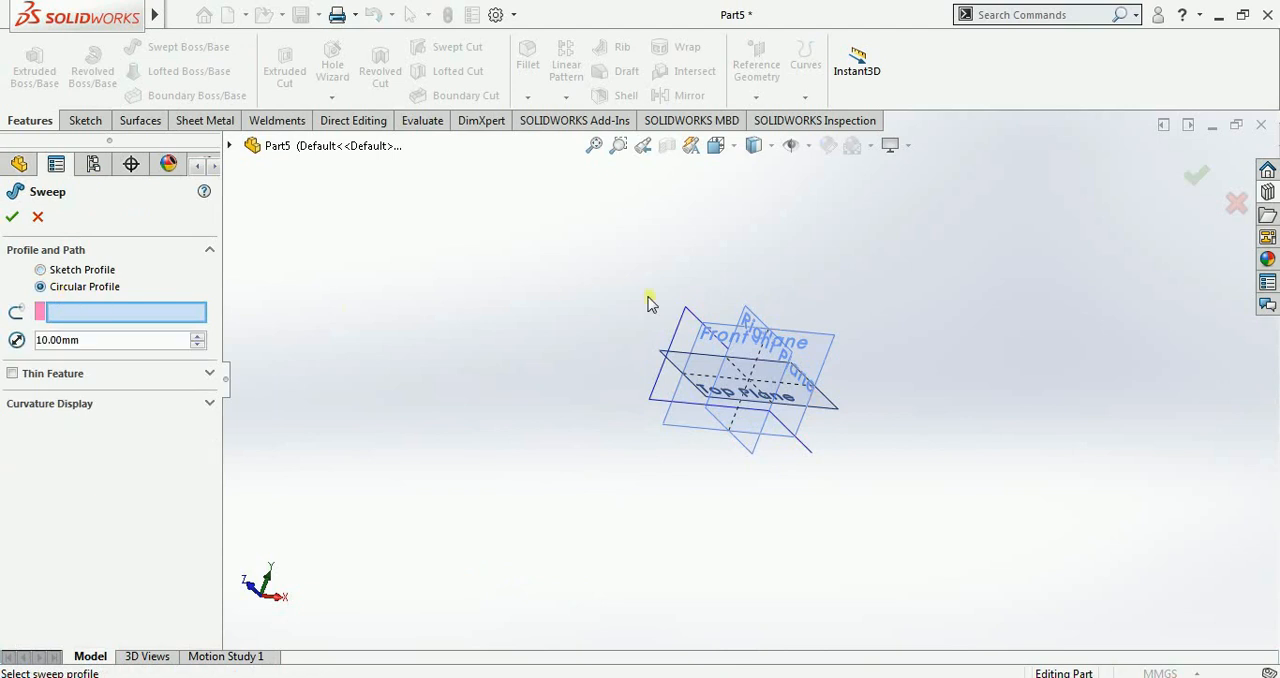
left_click(655, 382)
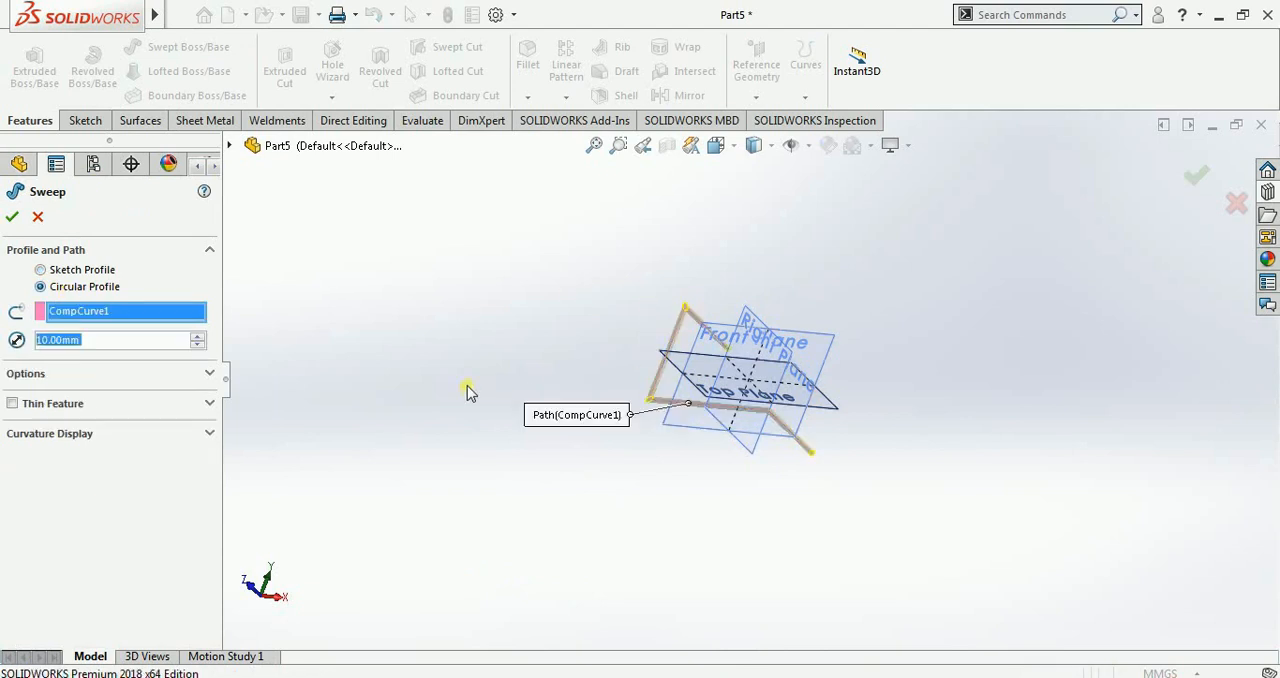
middle_click_drag(500, 420, 290, 385)
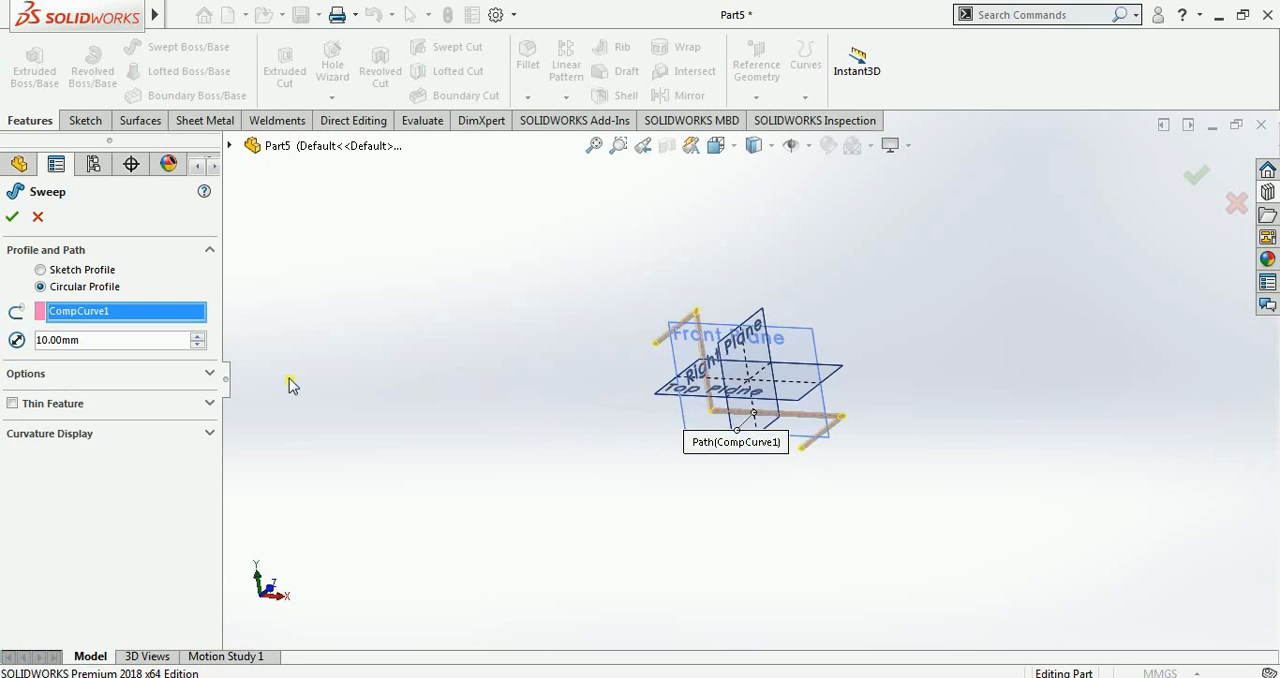
left_click(197, 336)
left_click(197, 336)
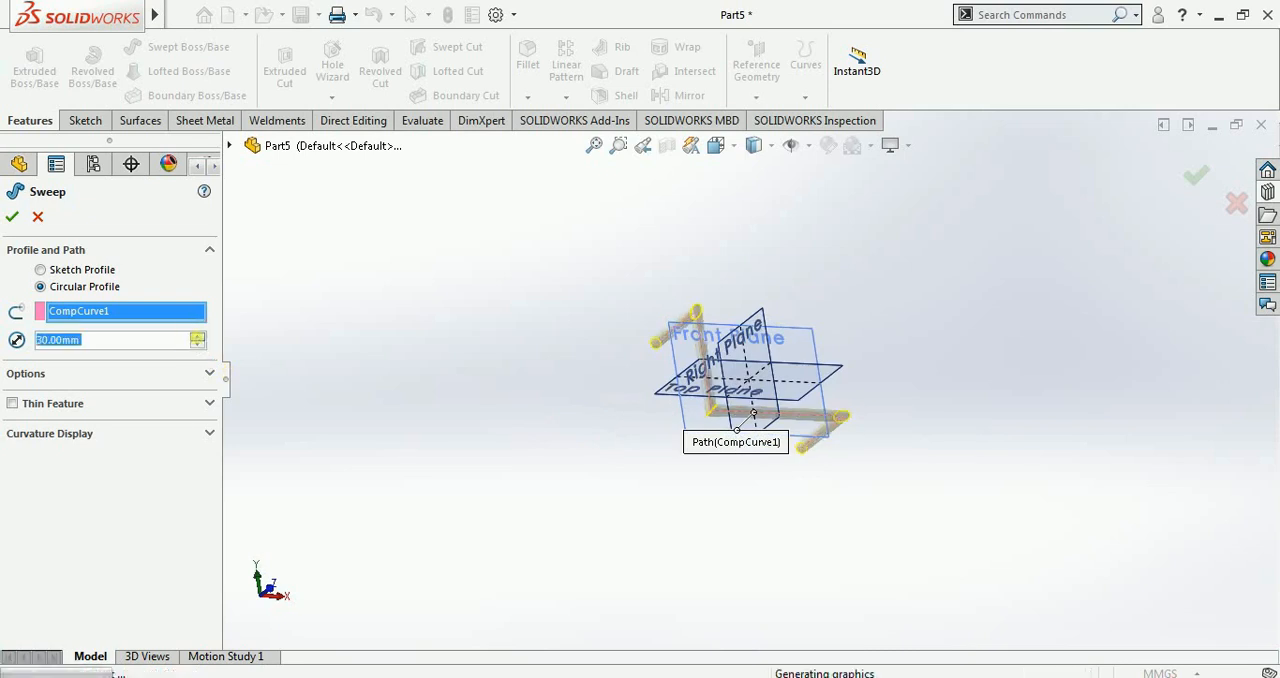
left_click(12, 216)
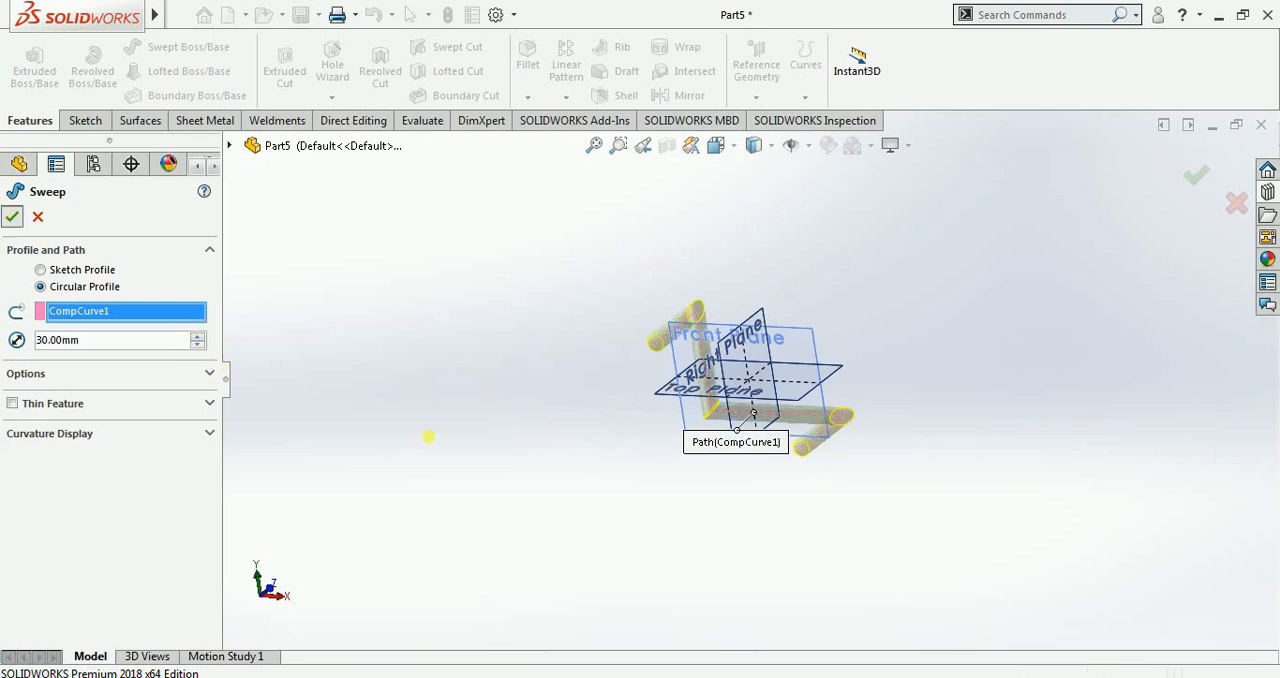
Step: Start a Curve Through XYZ Points and enter the first point at X 0, Y 10, Z 20 mm
middle_click_drag(558, 476, 495, 415)
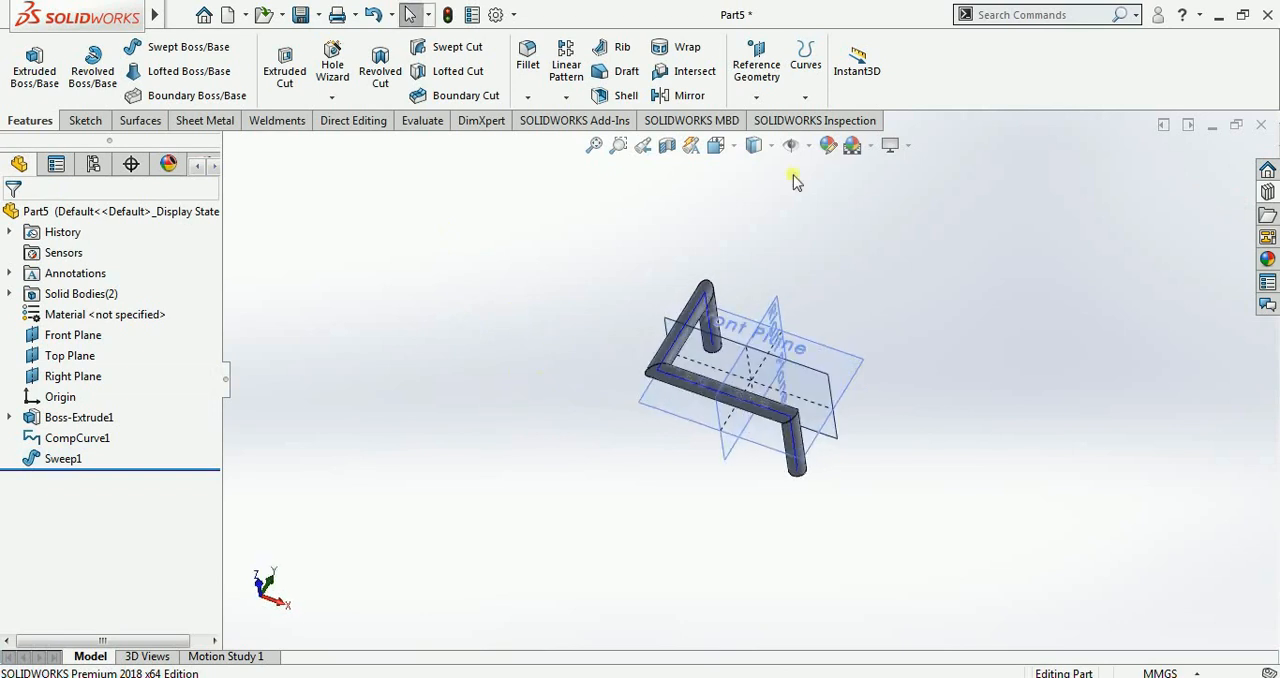
left_click(806, 99)
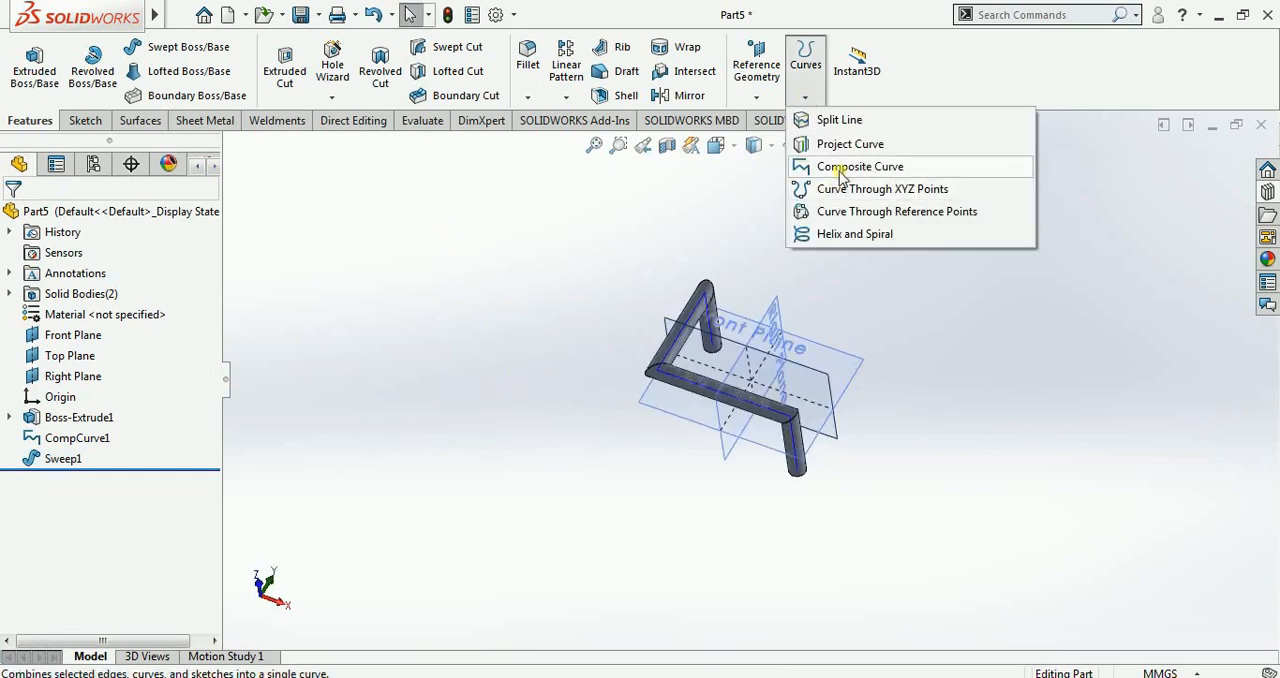
left_click(906, 192)
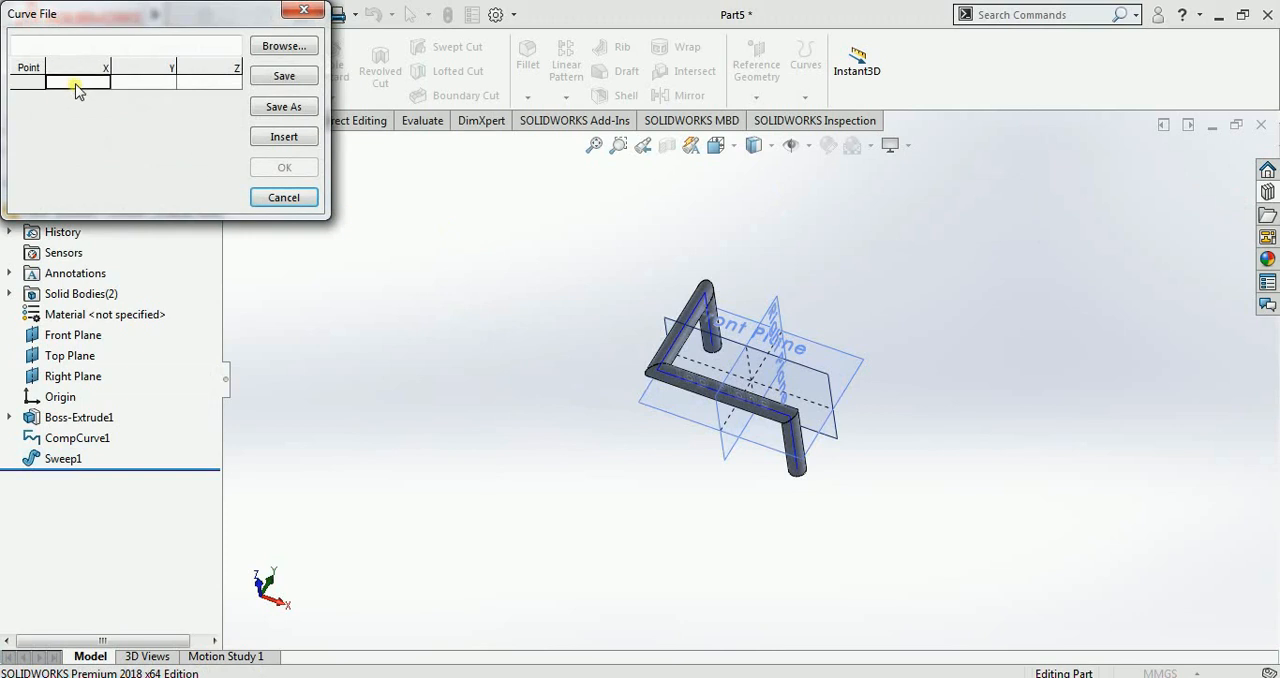
double_click(77, 84)
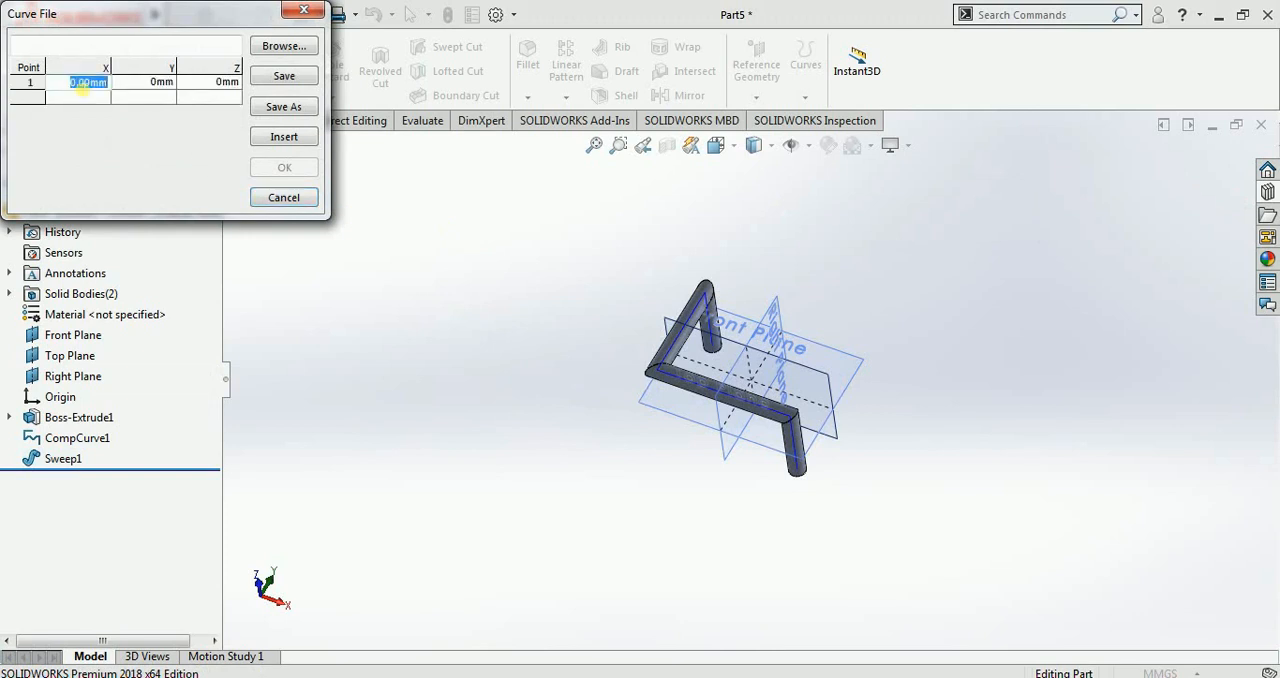
double_click(143, 82)
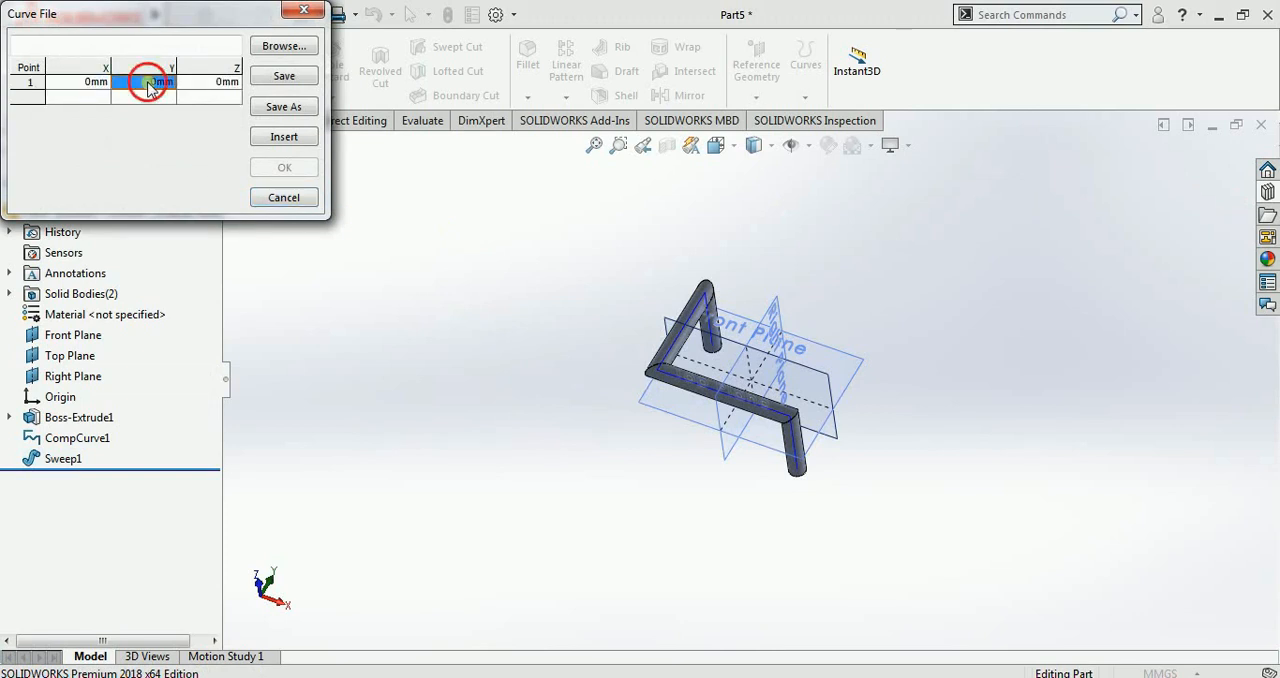
type("10")
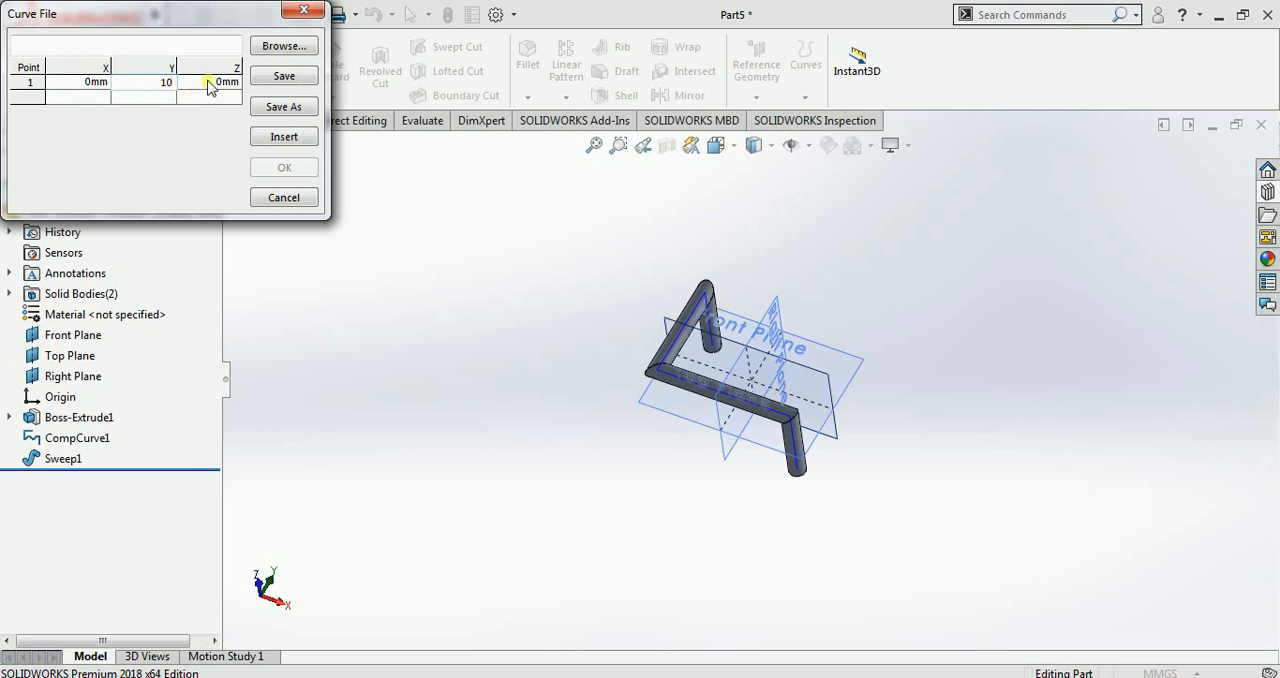
double_click(215, 83)
type("20")
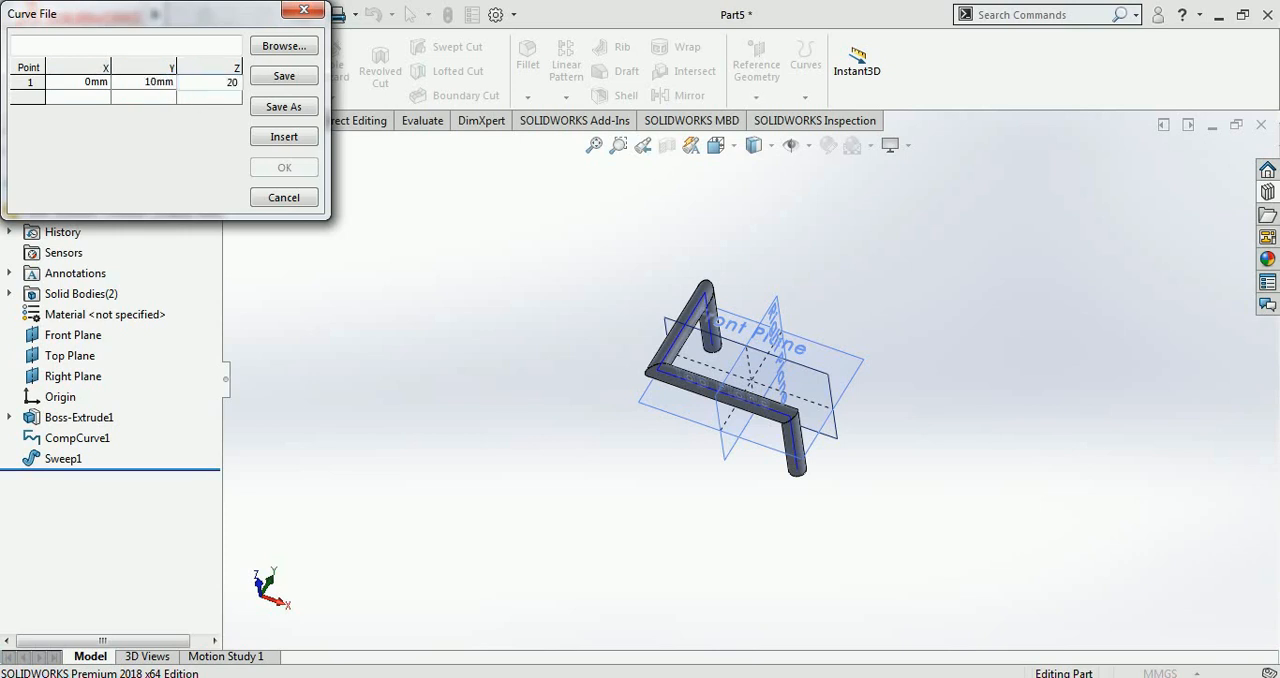
Step: Add a second curve point at X 20 mm, keeping Y 10 mm and Z 20 mm
left_click(79, 97)
double_click(80, 97)
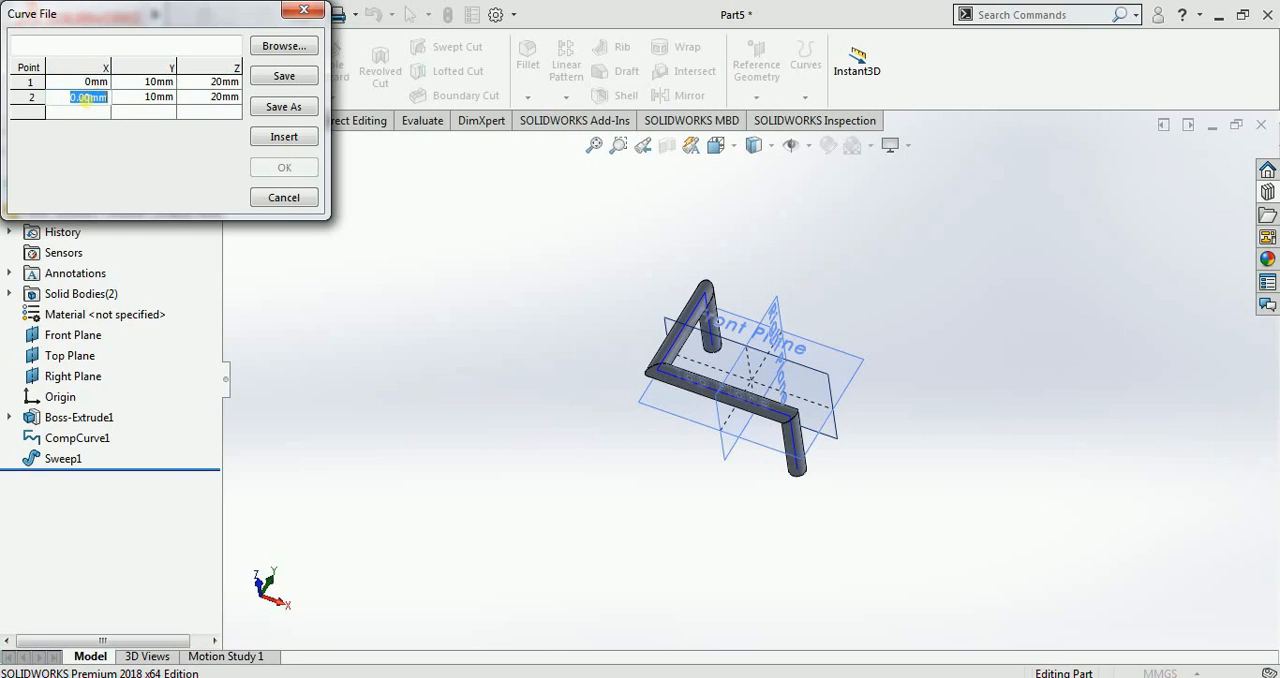
type("20")
double_click(158, 97)
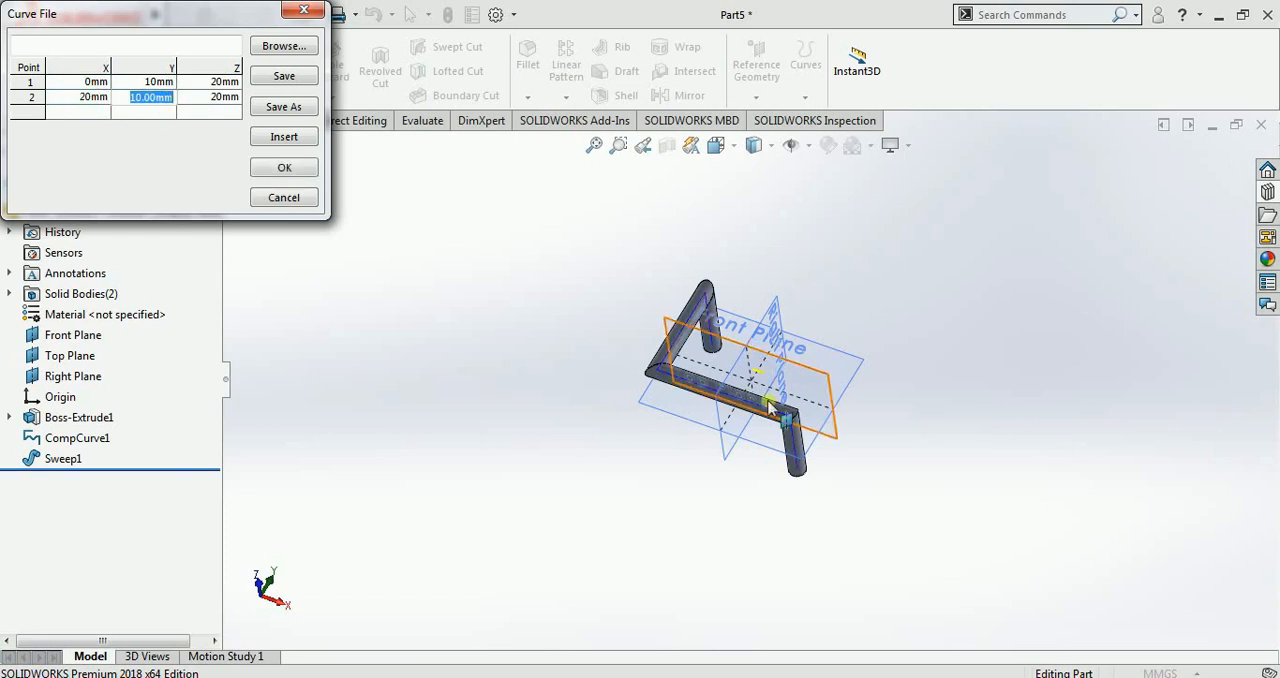
mouse_move(770, 400)
middle_mouse_down()
mouse_move(737, 477)
mouse_move(757, 393)
middle_mouse_up()
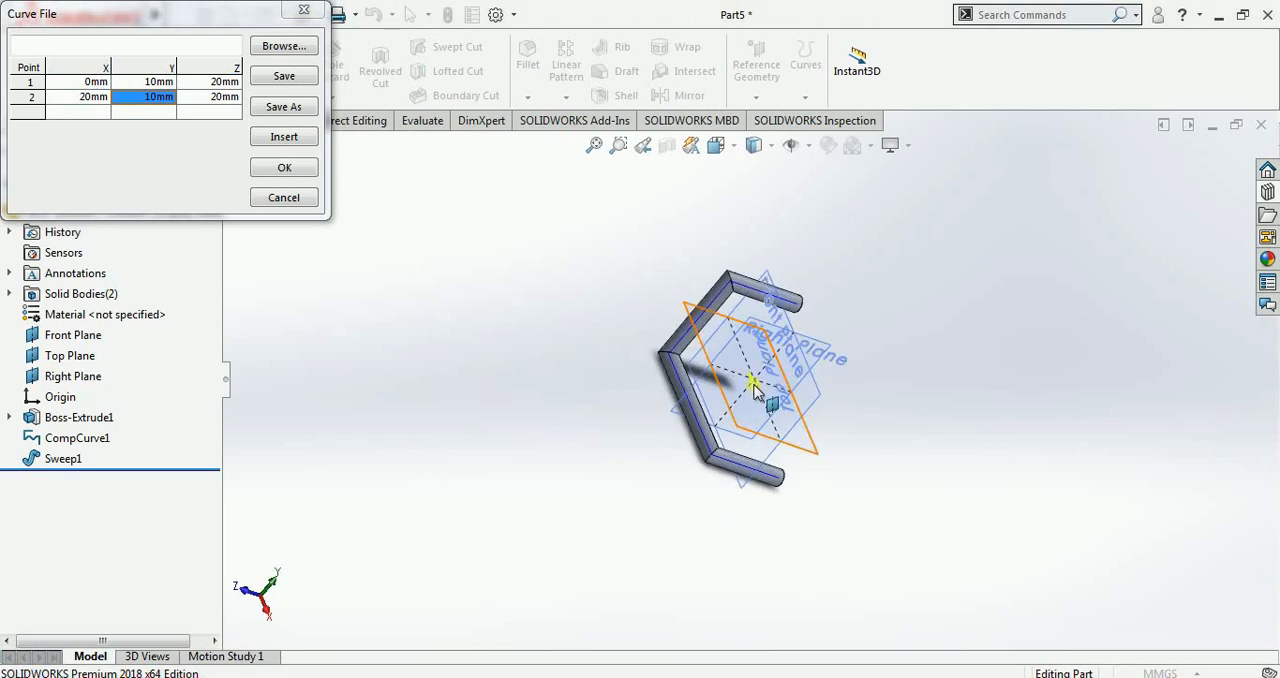
scroll(752, 400, "up", 1)
scroll(740, 385, "down", 6)
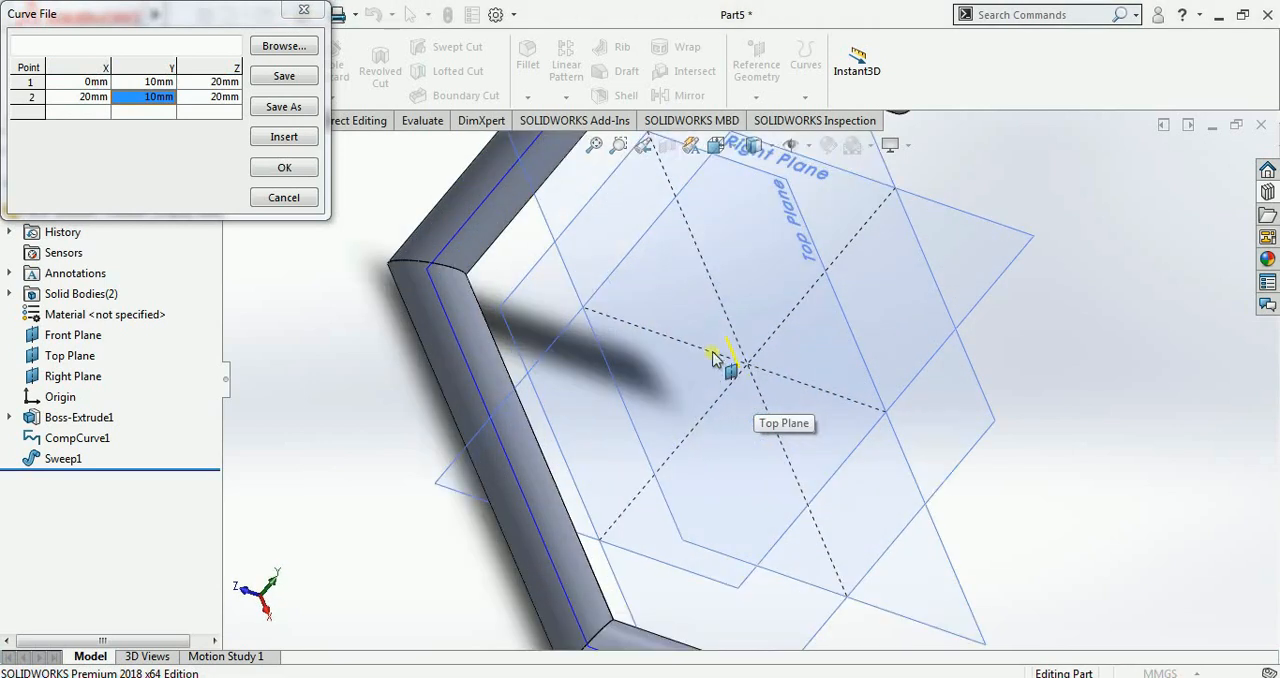
Step: Add a third curve point at X 50, Y 20, Z 40 mm
left_click(72, 112)
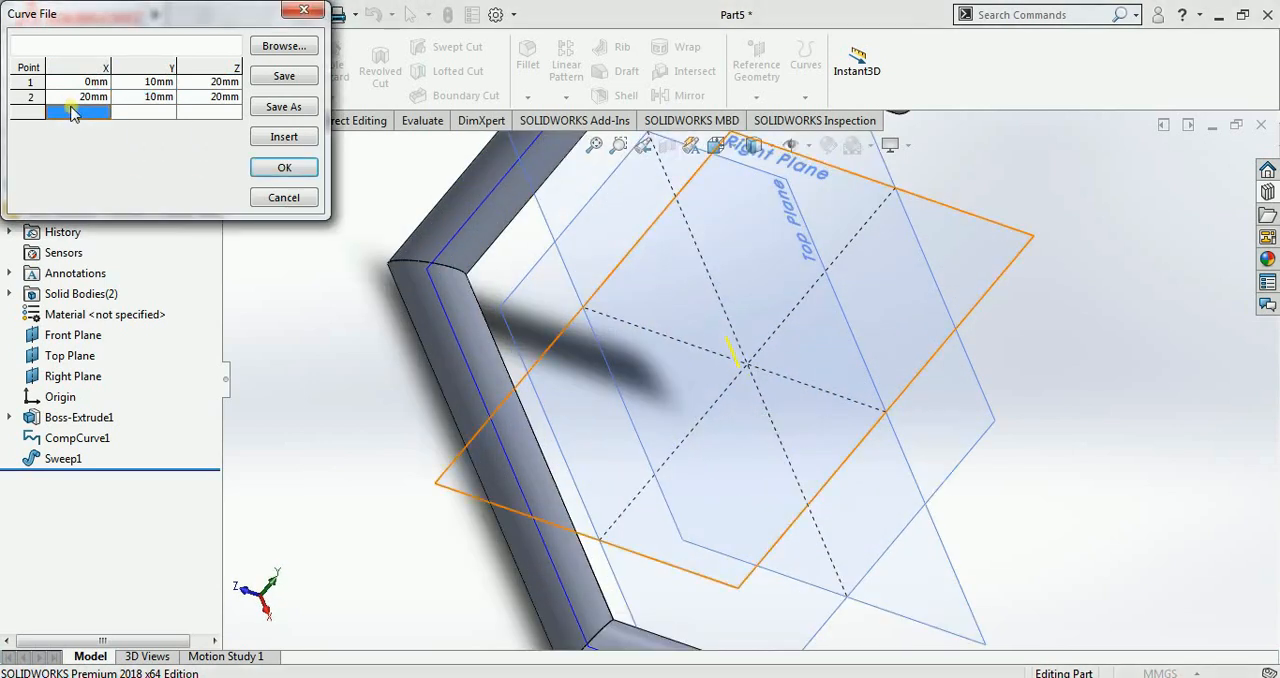
double_click(74, 112)
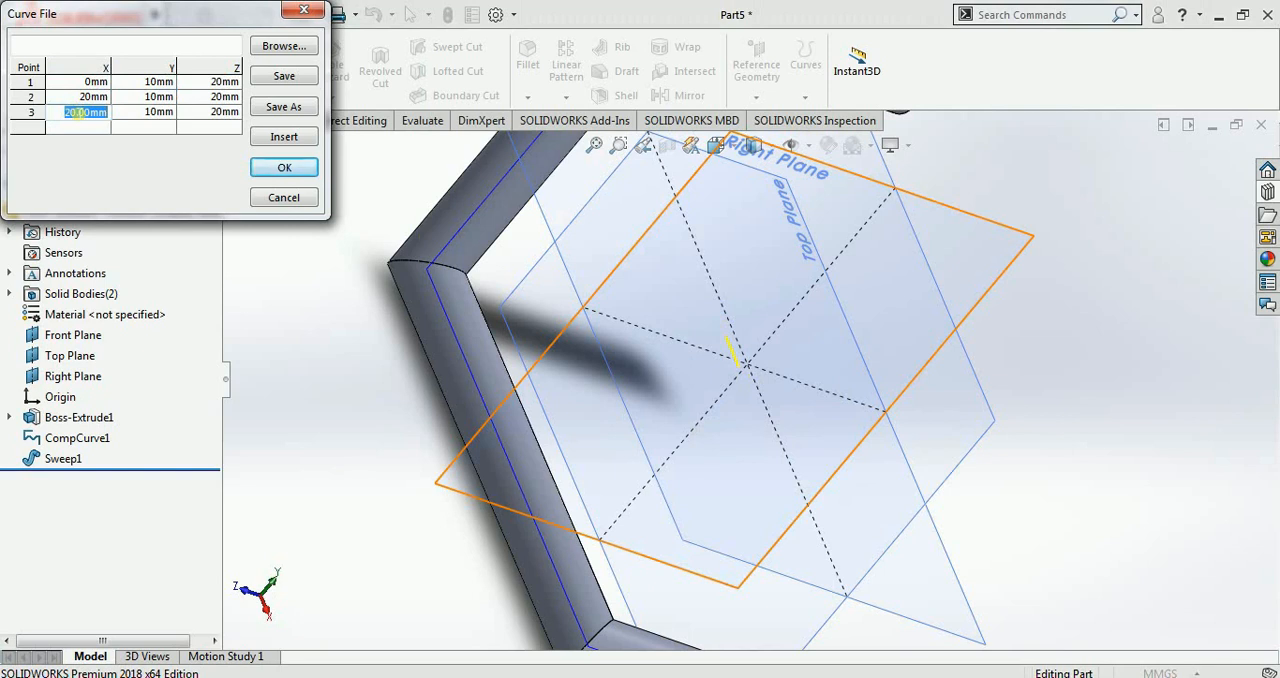
type("50")
key("Return")
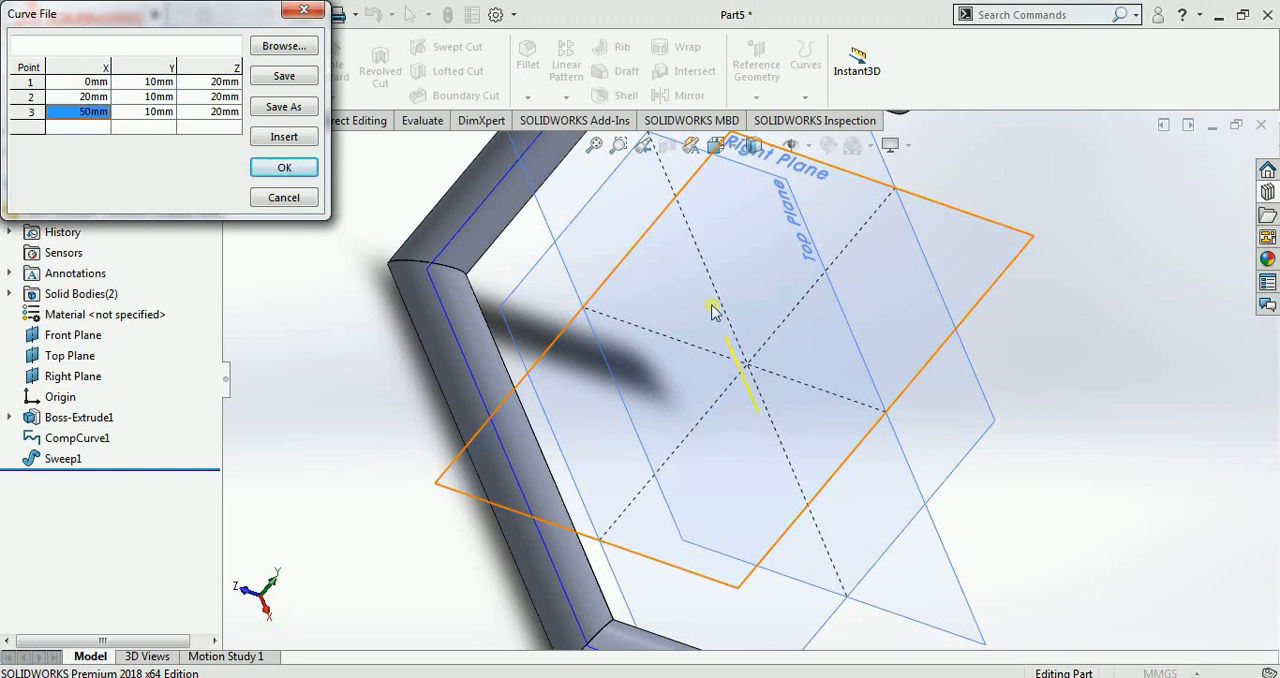
middle_click_drag(722, 318, 858, 360)
left_click(159, 112)
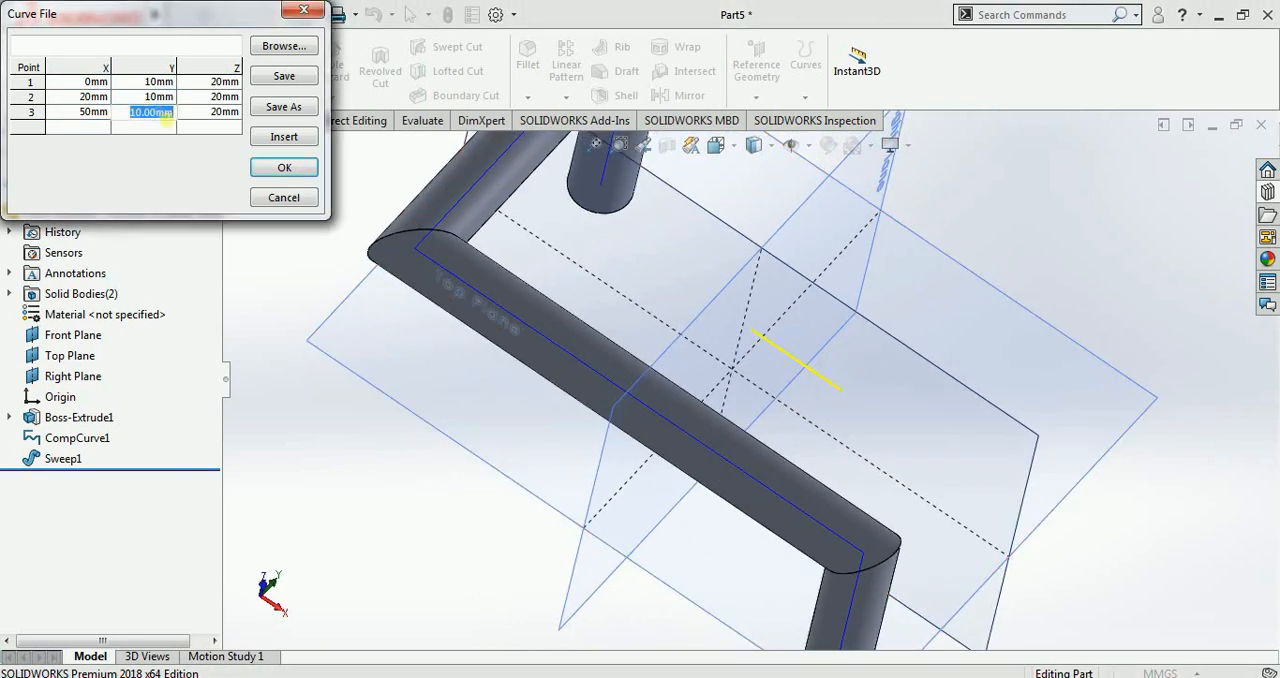
type("20")
left_click(213, 112)
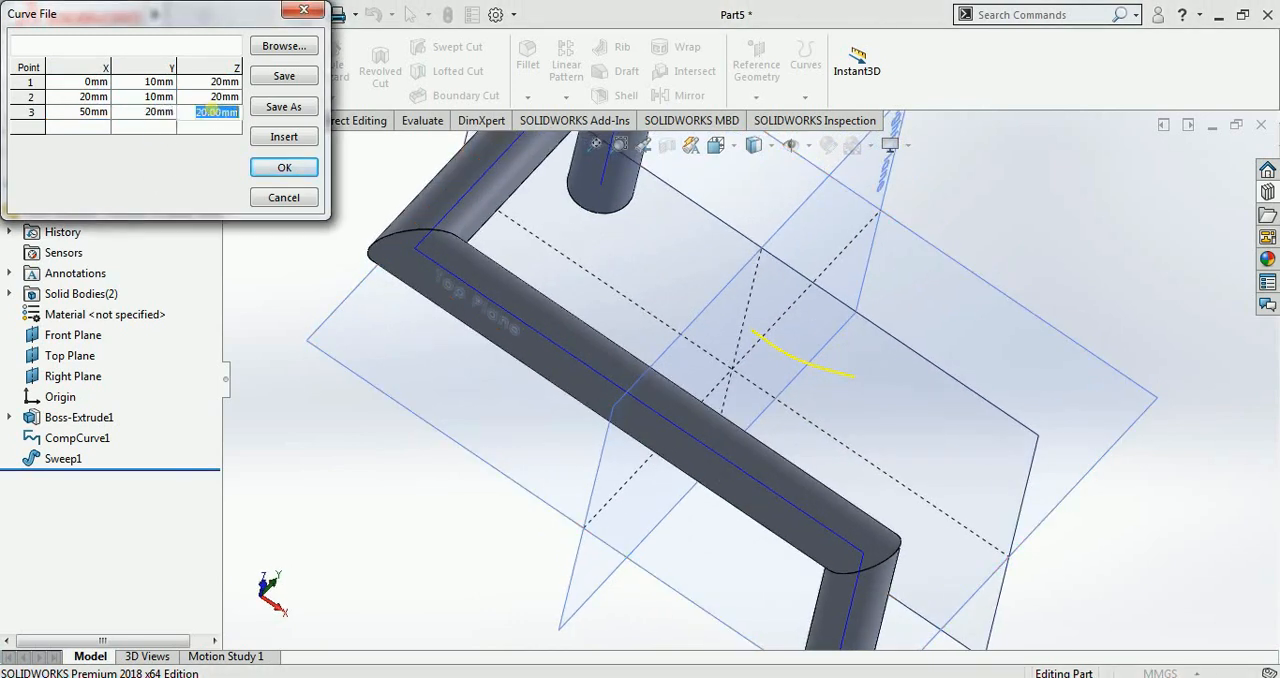
type("40")
Step: Add a fourth curve point at X 100, Y 20, Z 1 mm
left_click(92, 126)
left_click(92, 126)
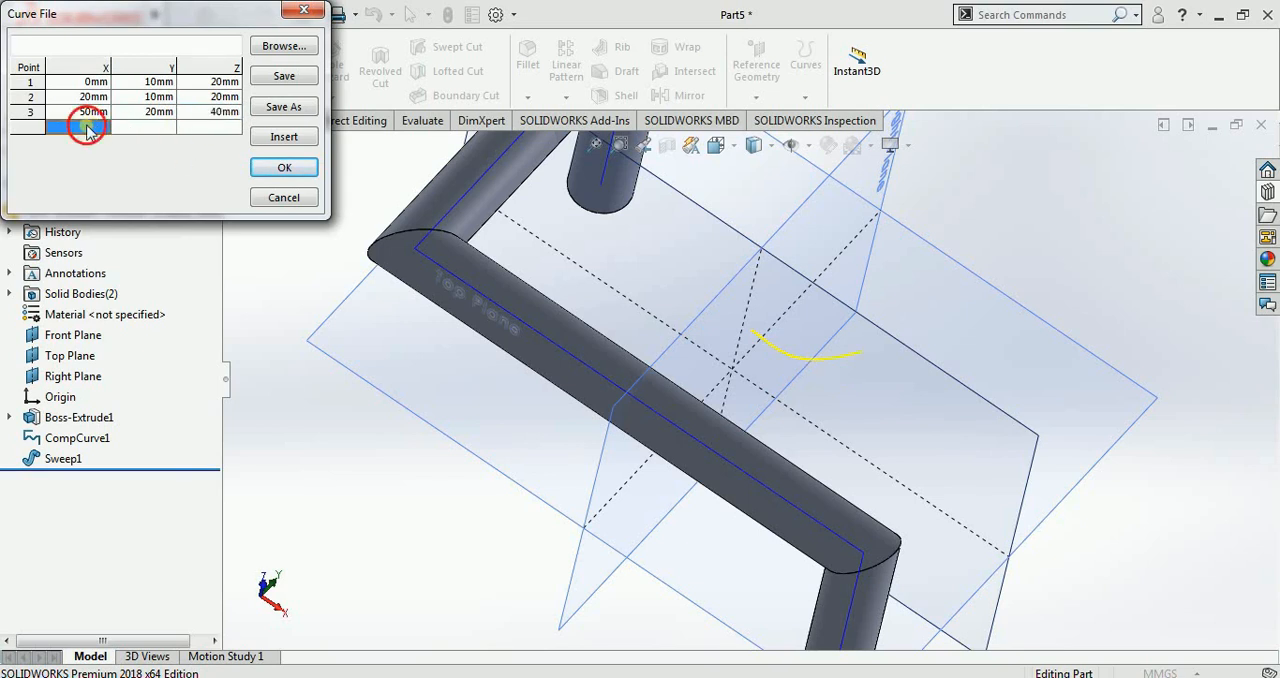
type("1")
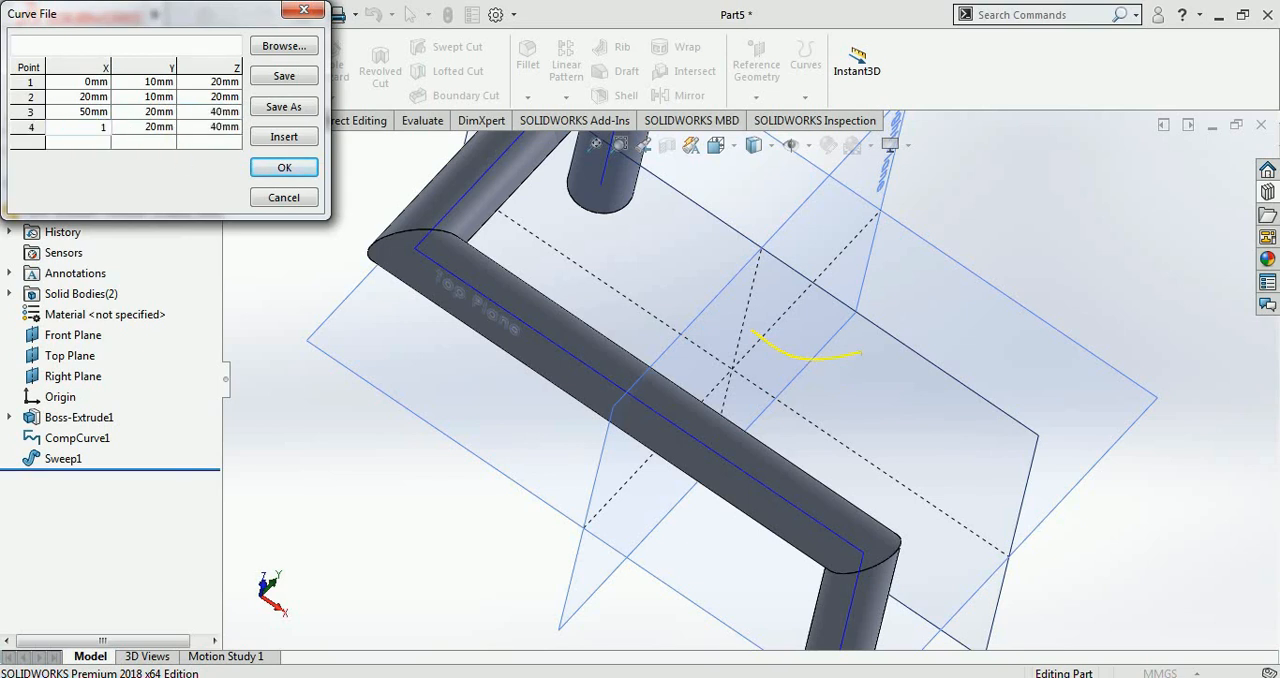
type("00")
left_click(143, 128)
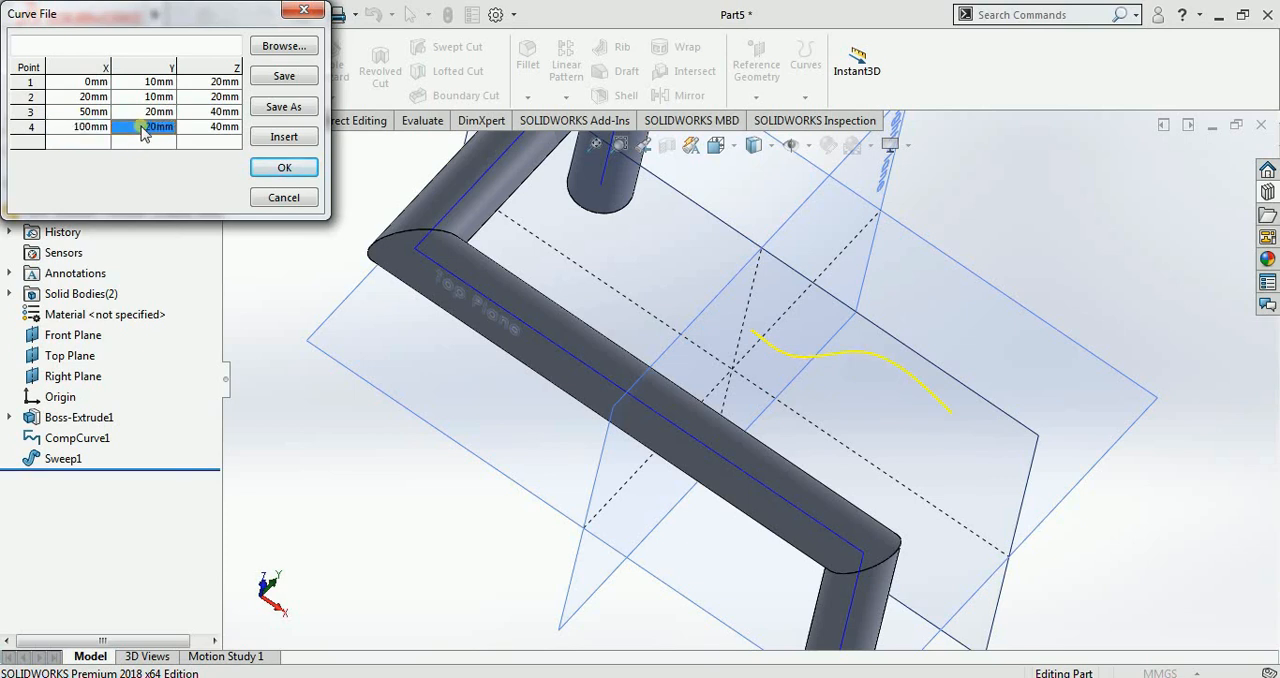
left_click(143, 128)
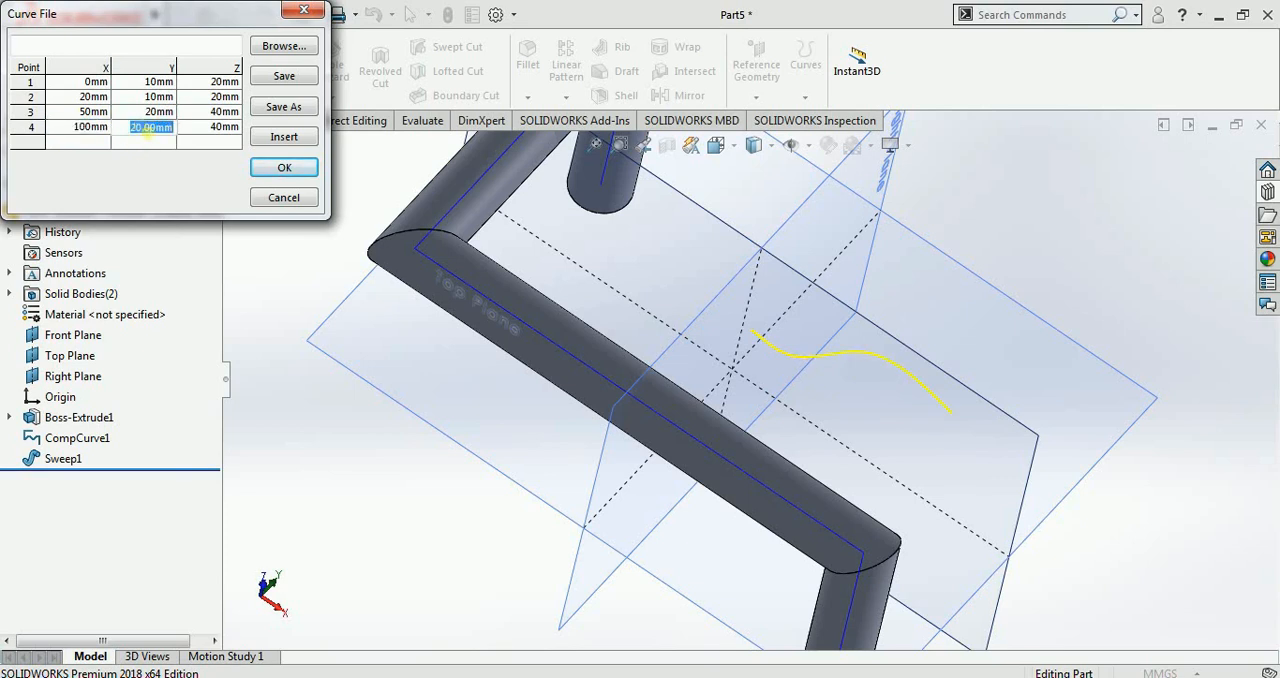
type("2")
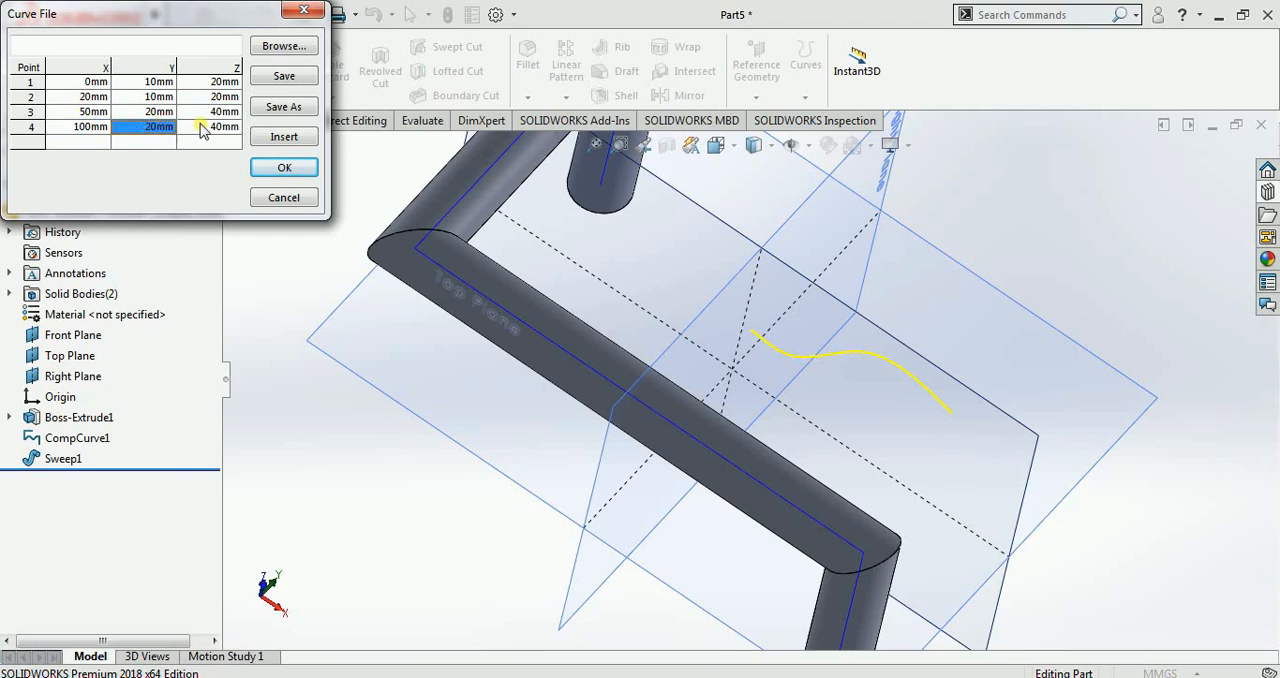
left_click(208, 128)
left_click(212, 128)
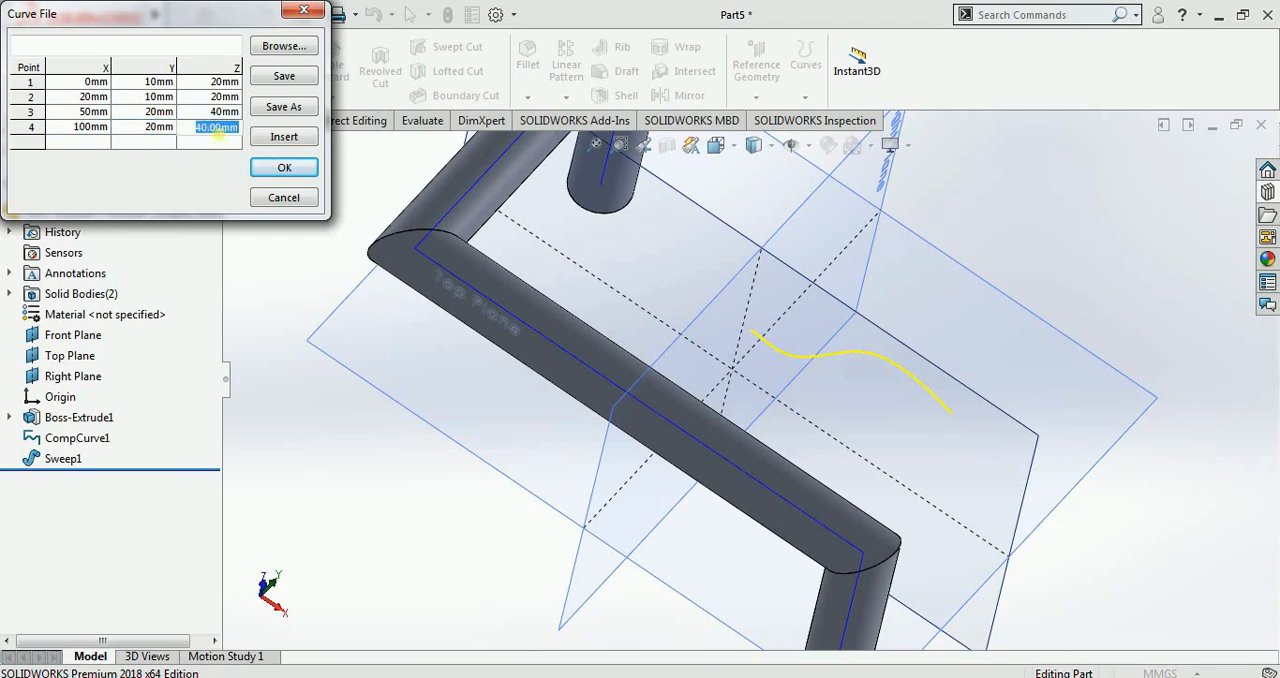
type("1")
Step: Add a fifth curve point at the origin, with X, Y and Z all 0 mm
left_click(100, 134)
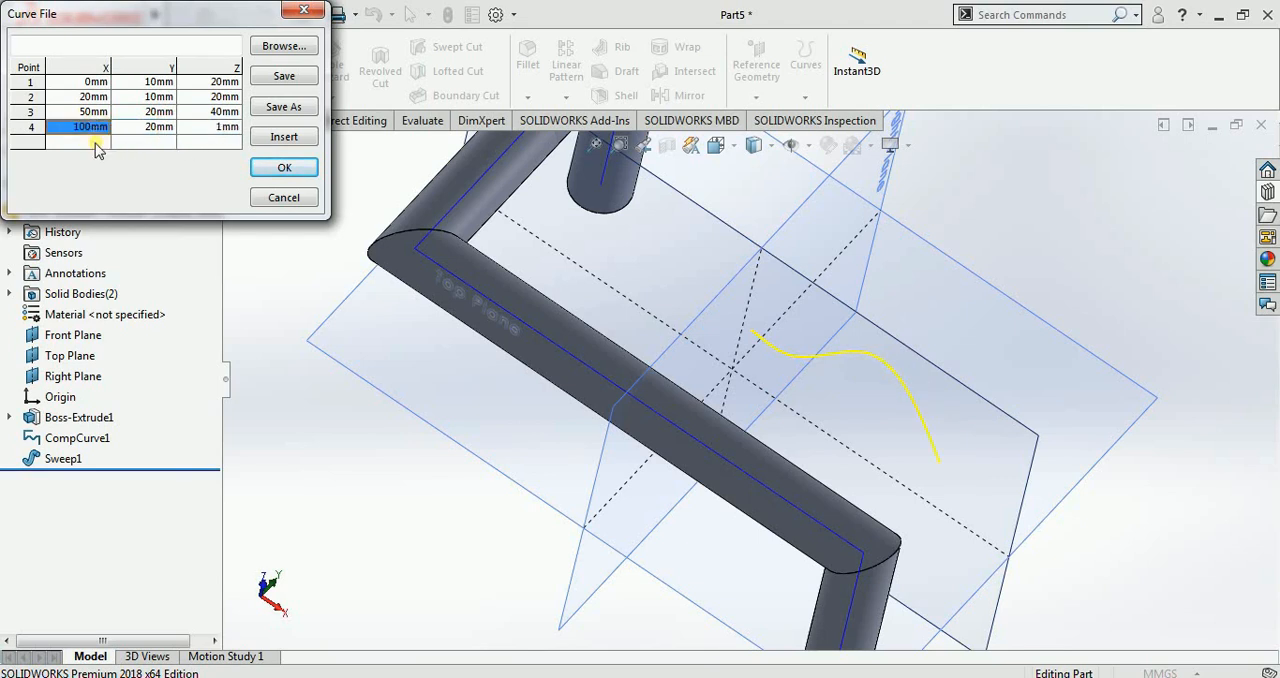
double_click(100, 142)
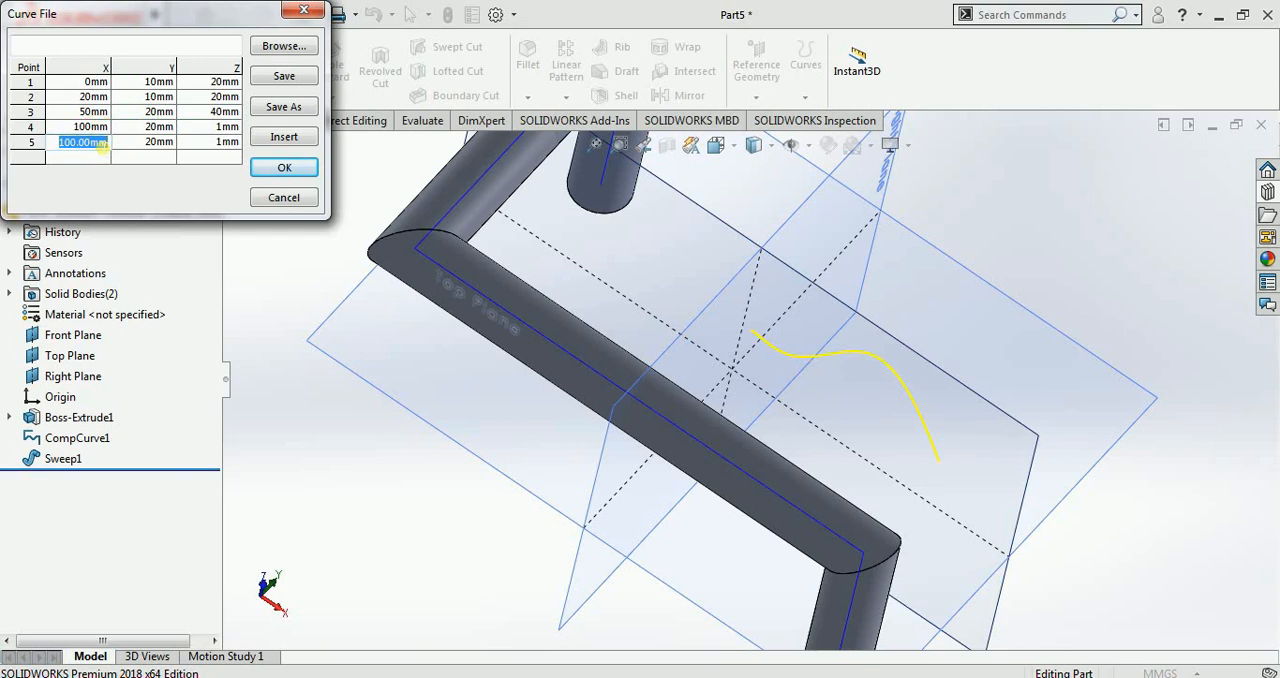
type("0")
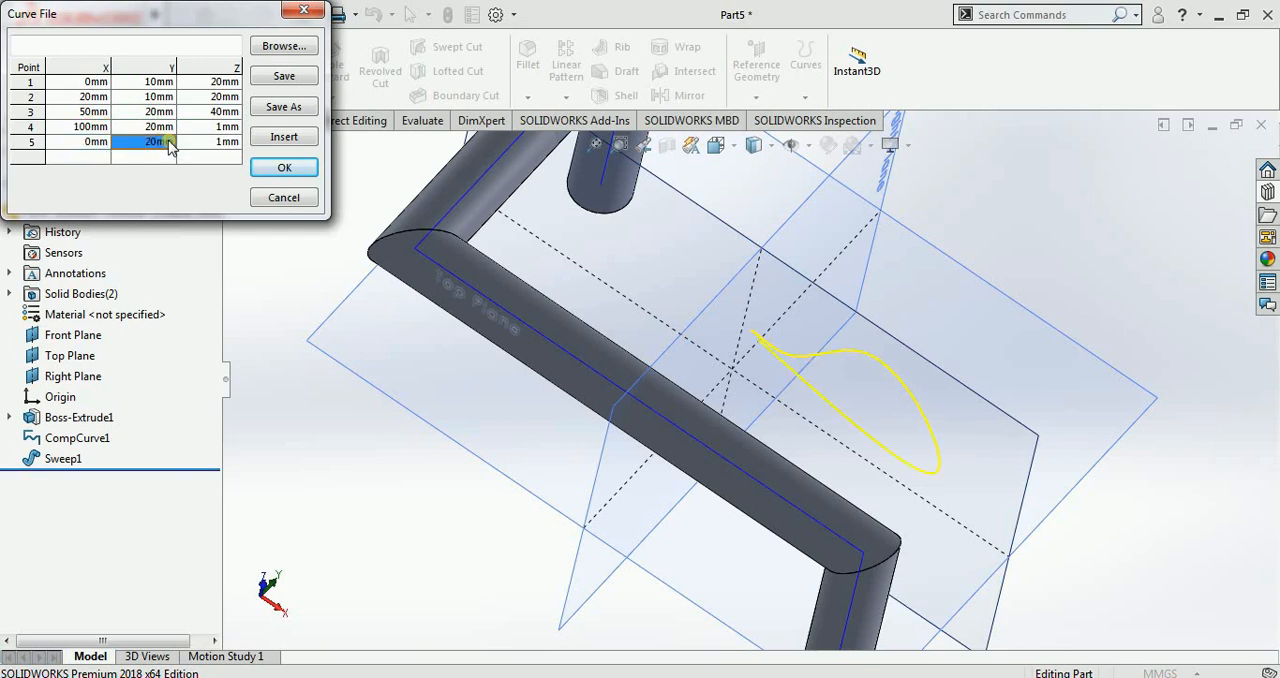
type("0")
left_click(207, 145)
type("0")
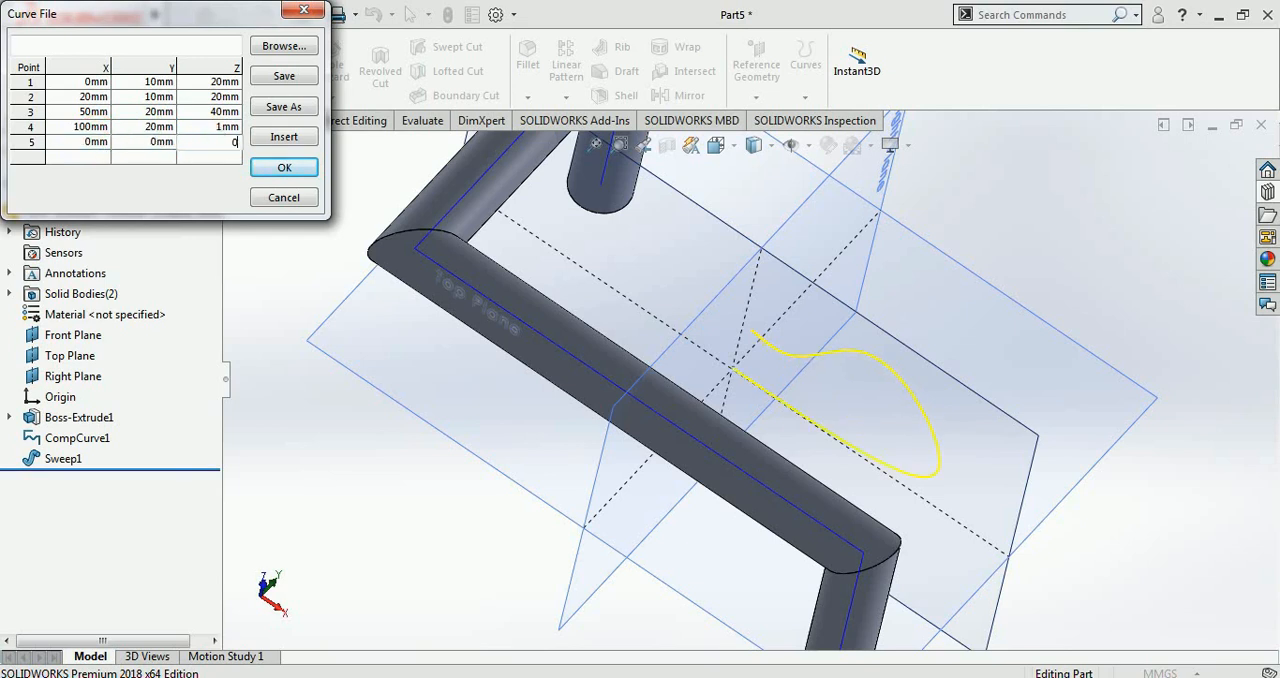
Step: Add a sixth curve point at X 100, Y 200, Z 200 mm
left_click(93, 159)
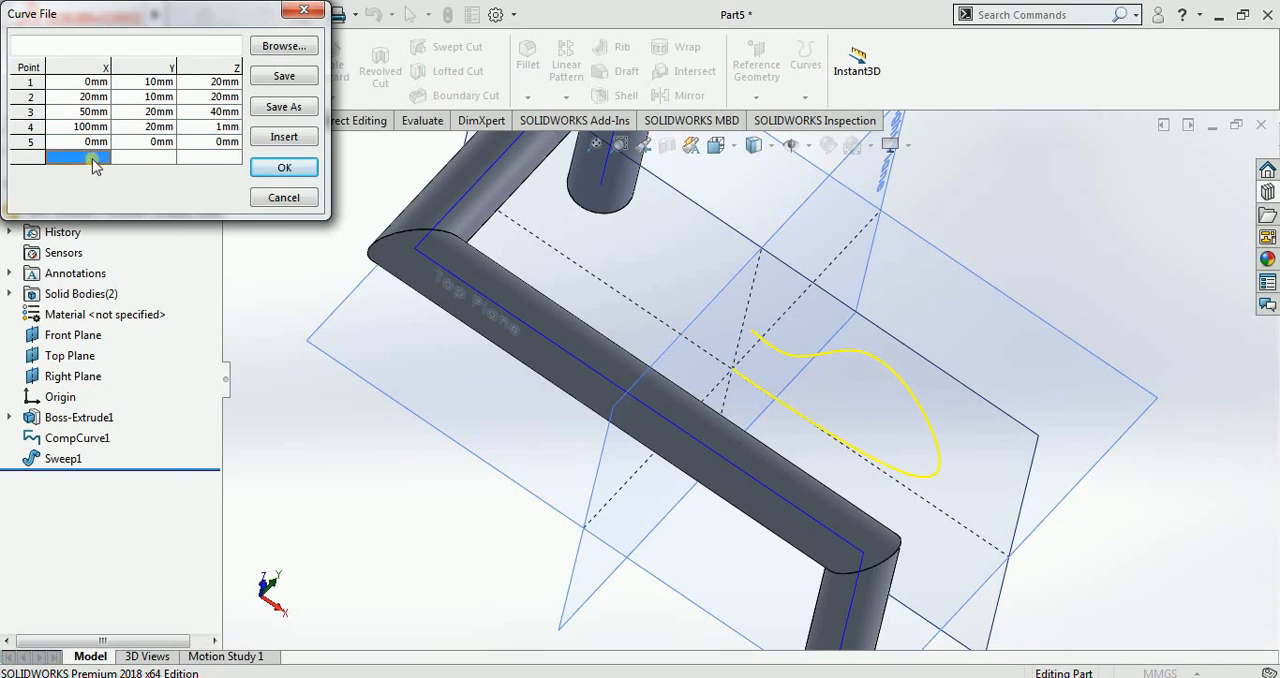
left_click(95, 160)
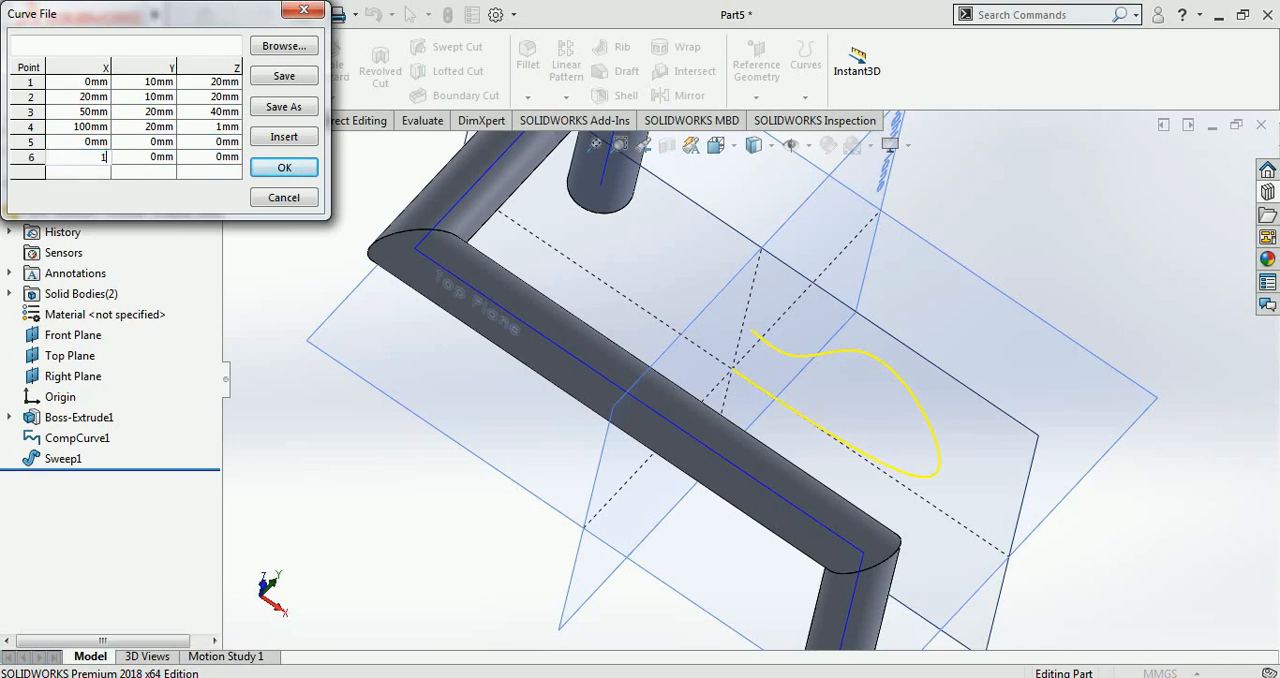
left_click(150, 157)
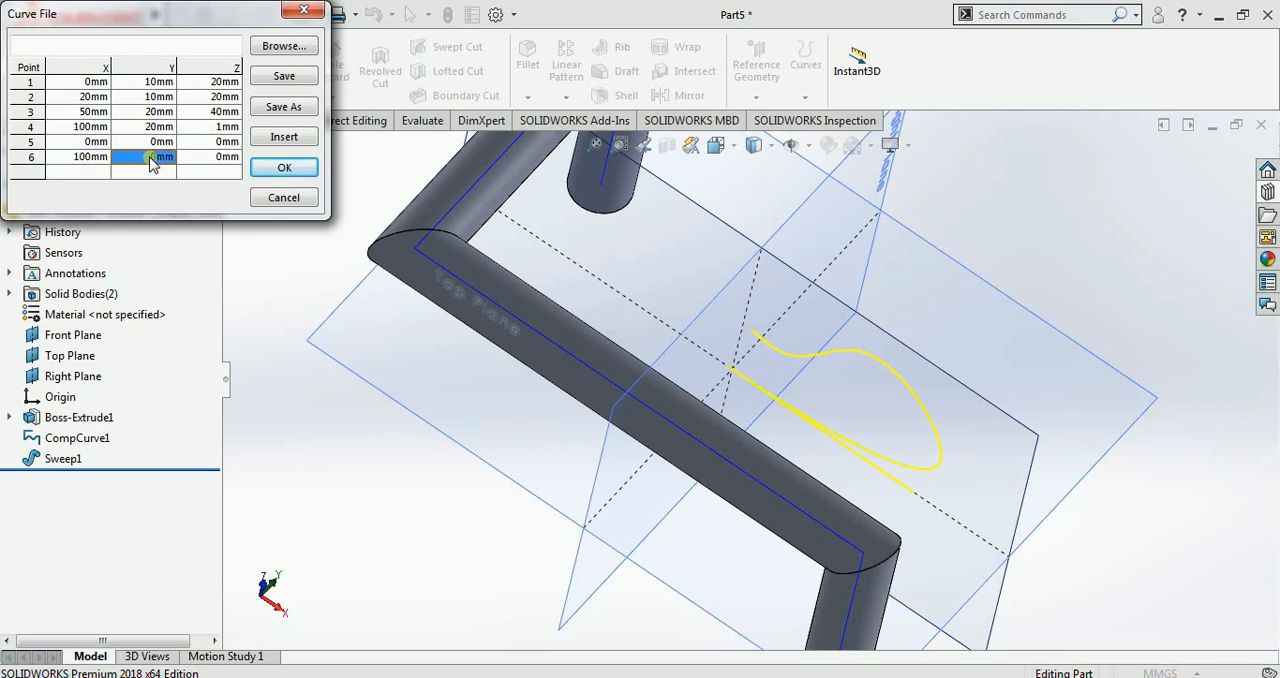
left_click(155, 158)
type("200")
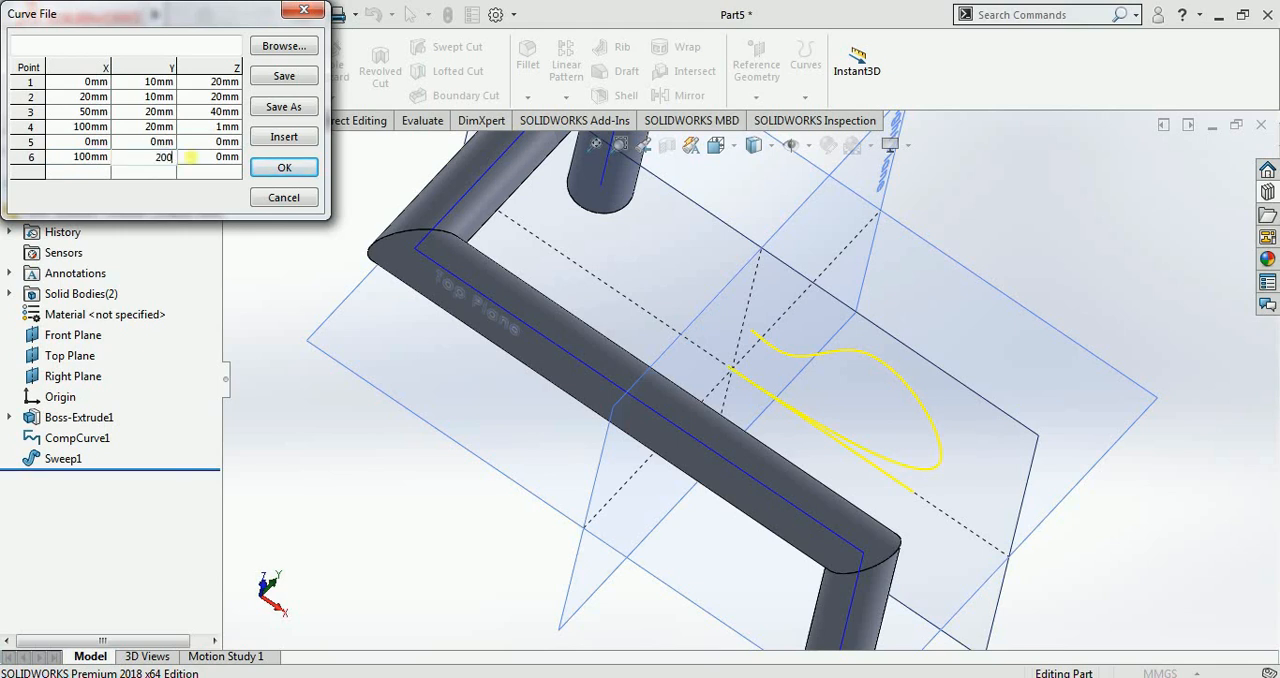
left_click(219, 160)
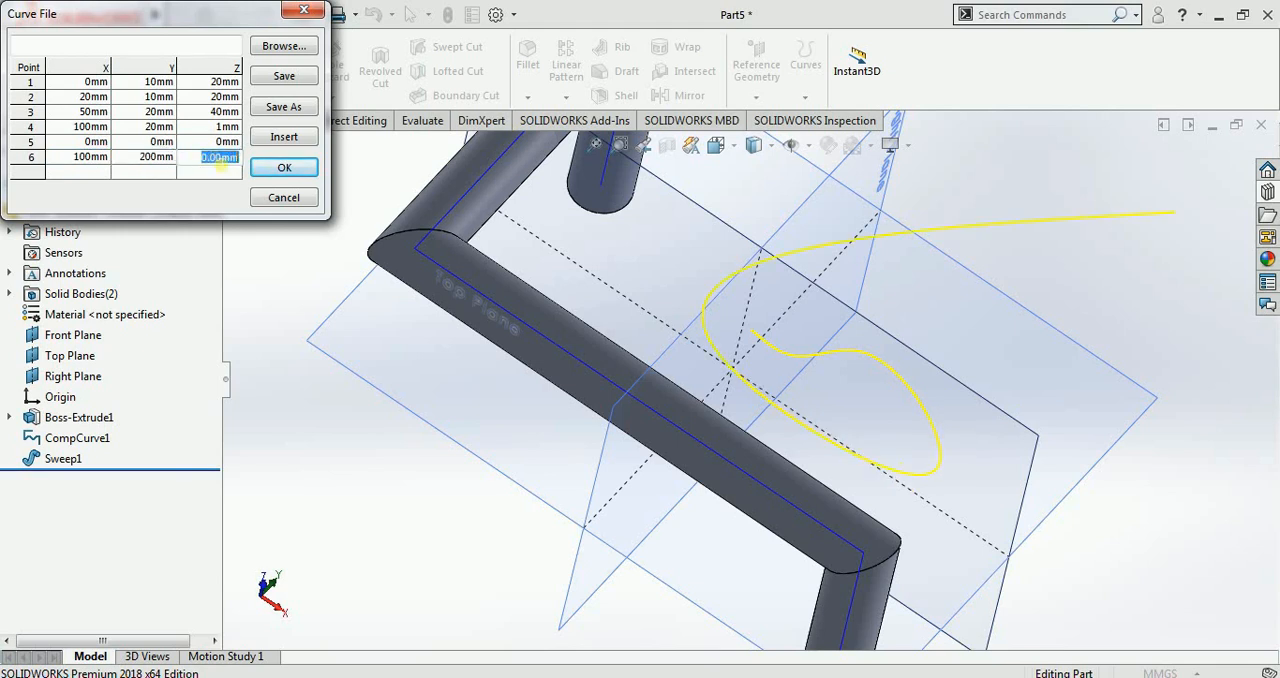
type("200")
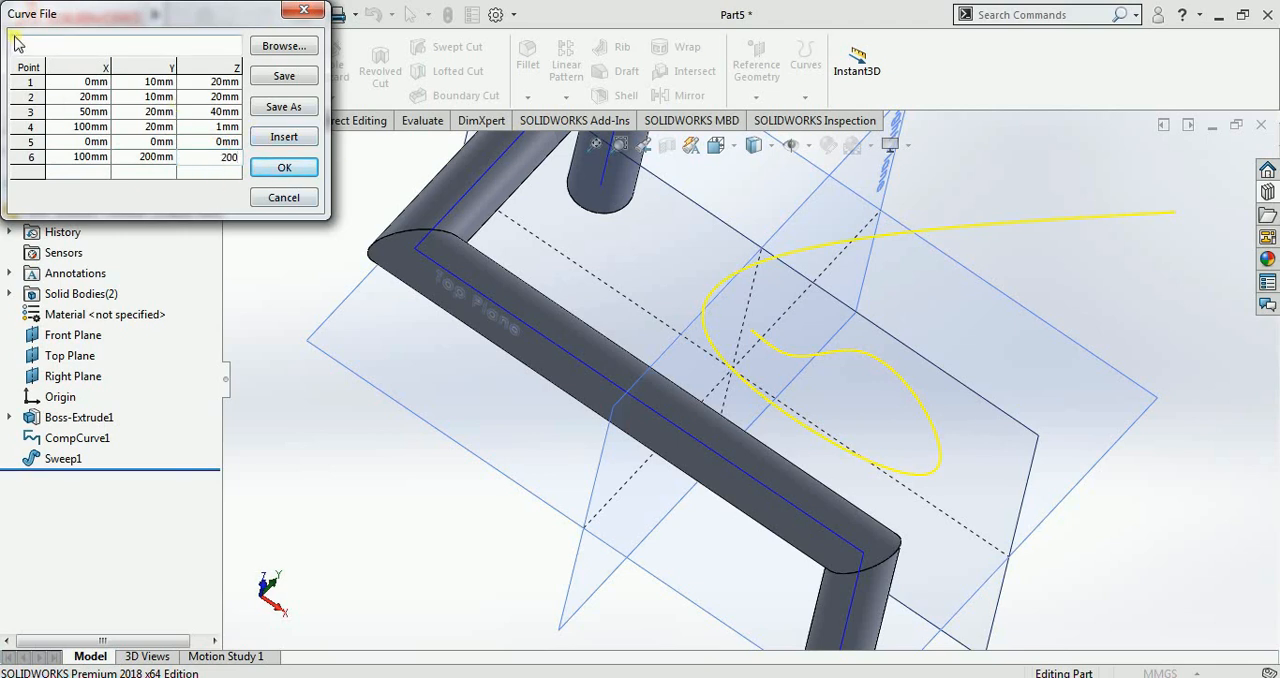
Step: View the save options for the curve file without saving, and try to insert a row into the point table
left_click(288, 77)
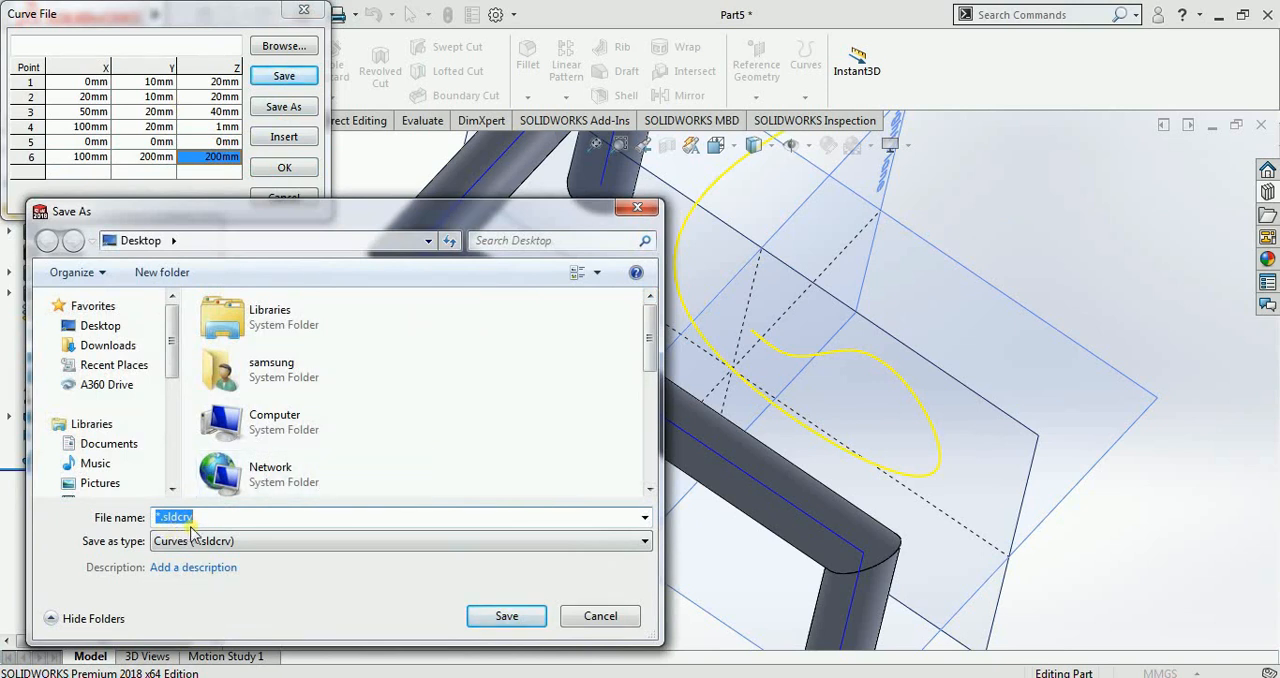
left_click(600, 616)
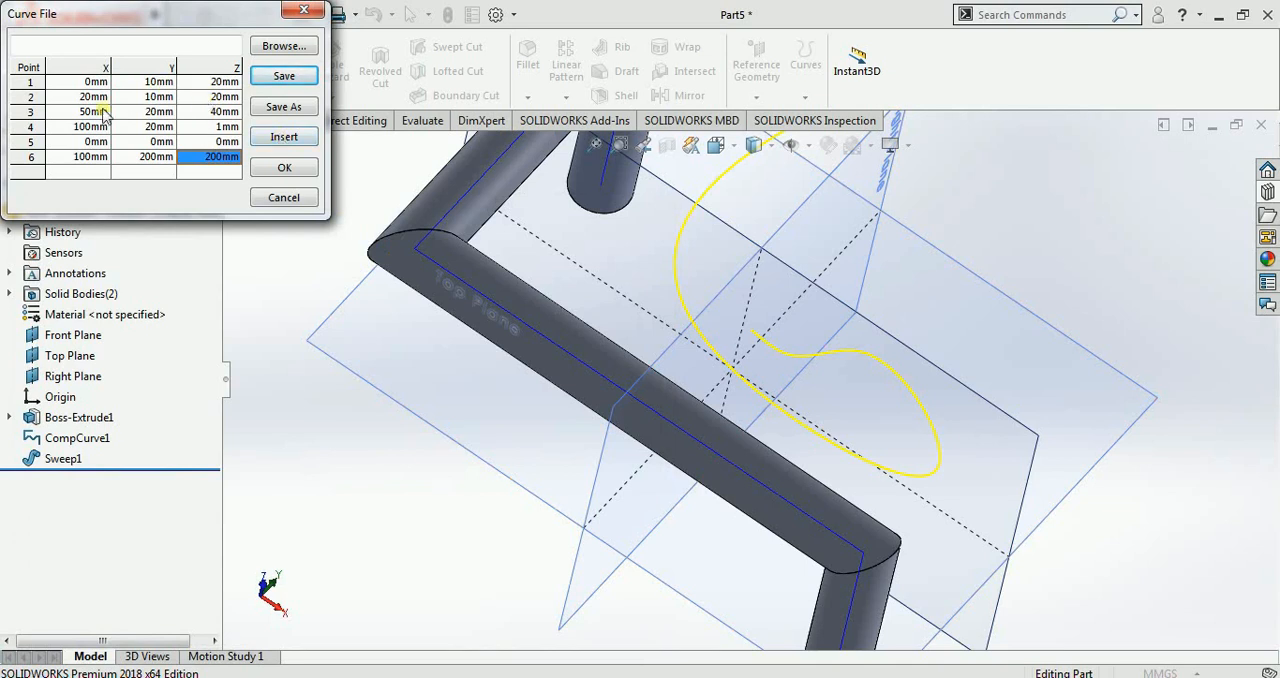
left_click(285, 138)
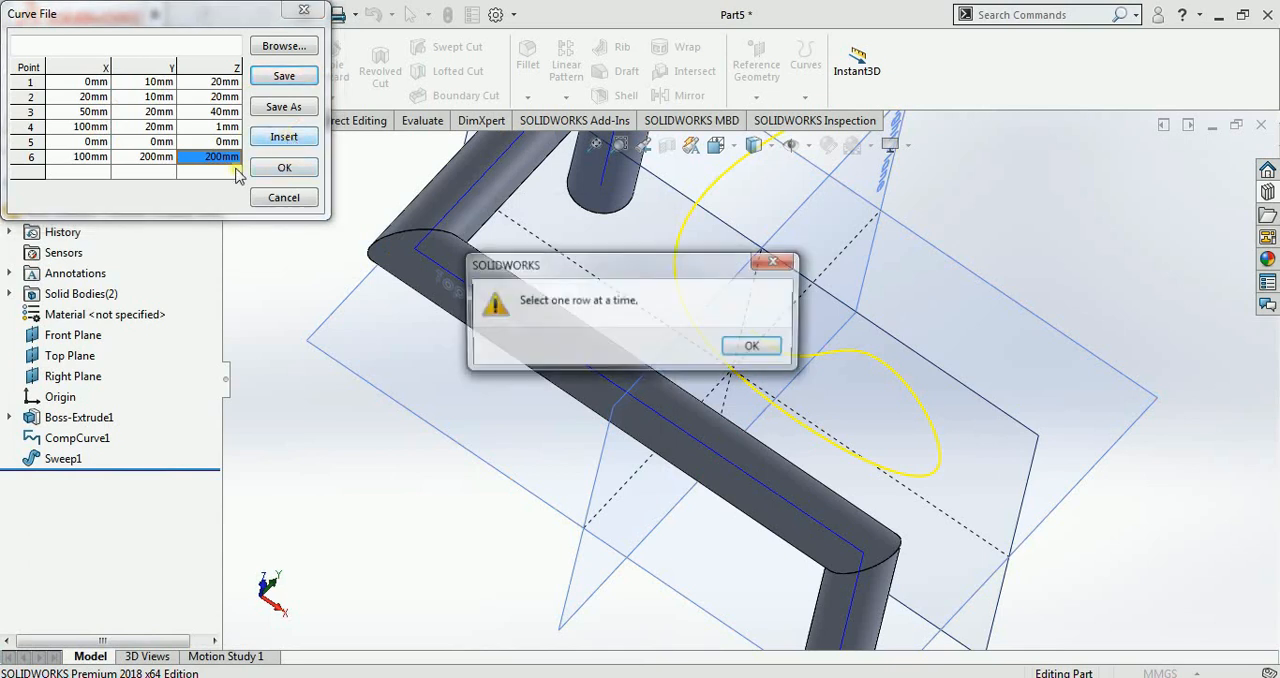
left_click(745, 345)
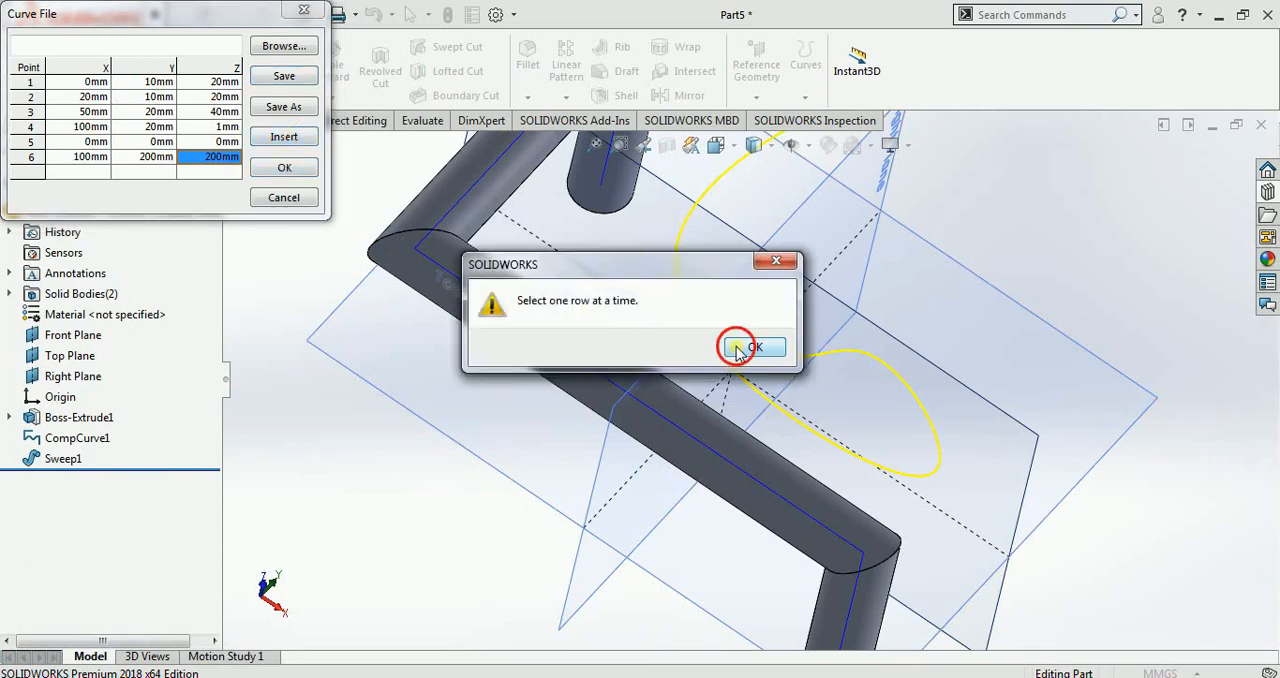
Step: Create the curve through the six entered XYZ points
left_click(284, 169)
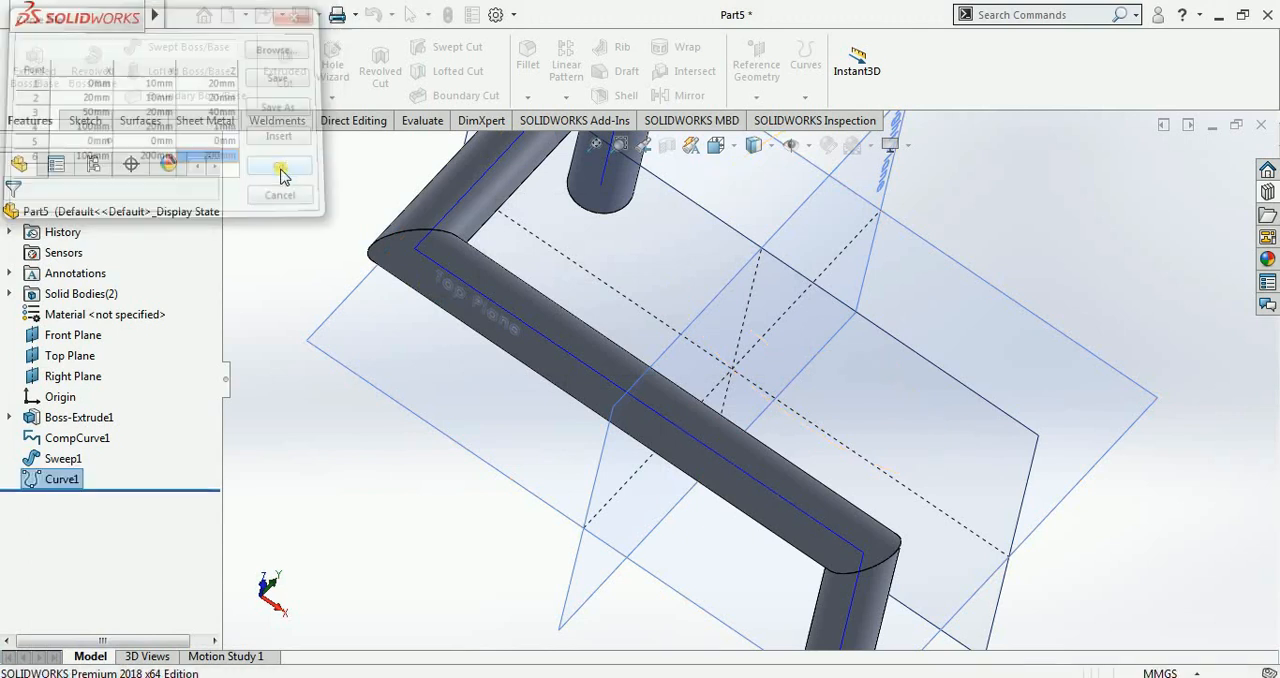
left_click(946, 386)
scroll(940, 485, "up", 5)
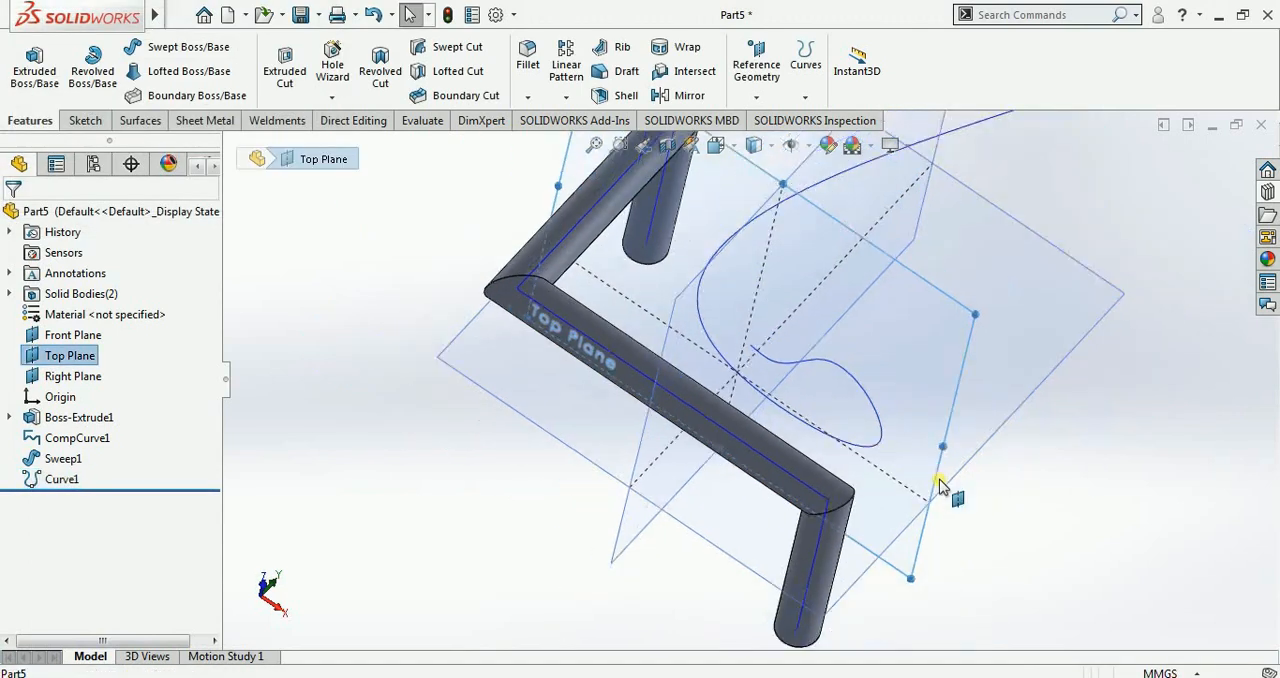
middle_click_drag(940, 485, 906, 440)
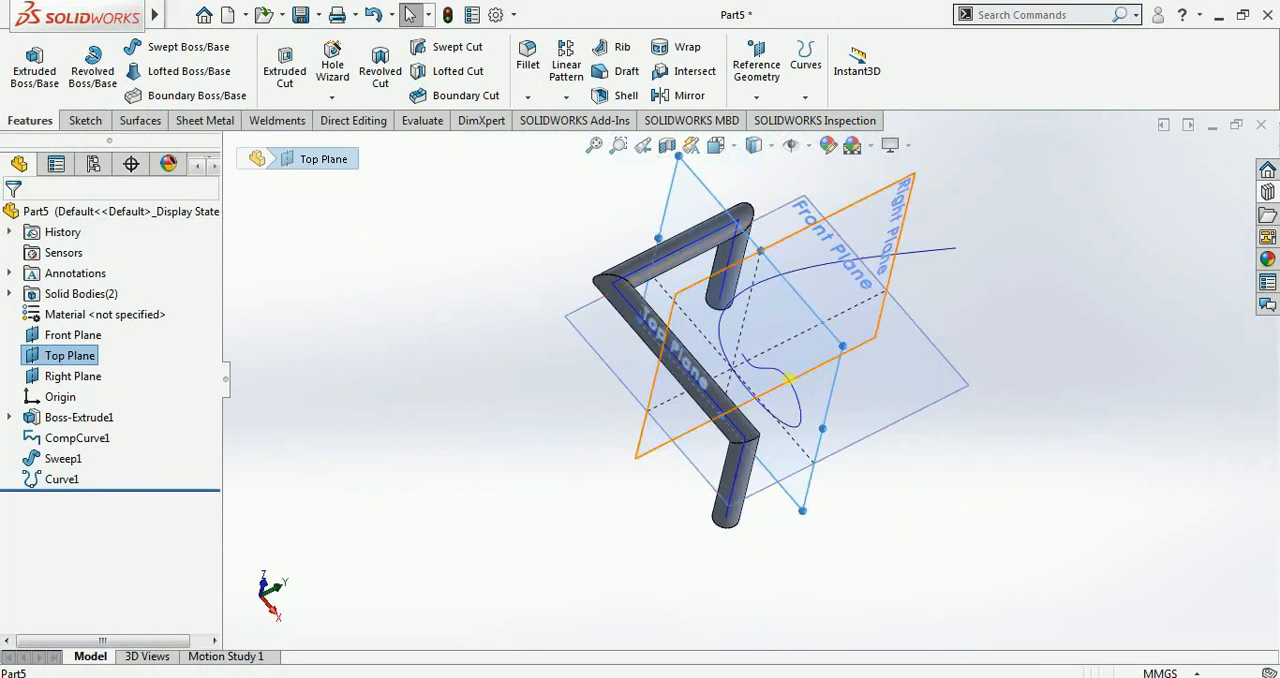
Step: Sweep a 20 mm diameter circular profile along the curve through the XYZ points
left_click(210, 55)
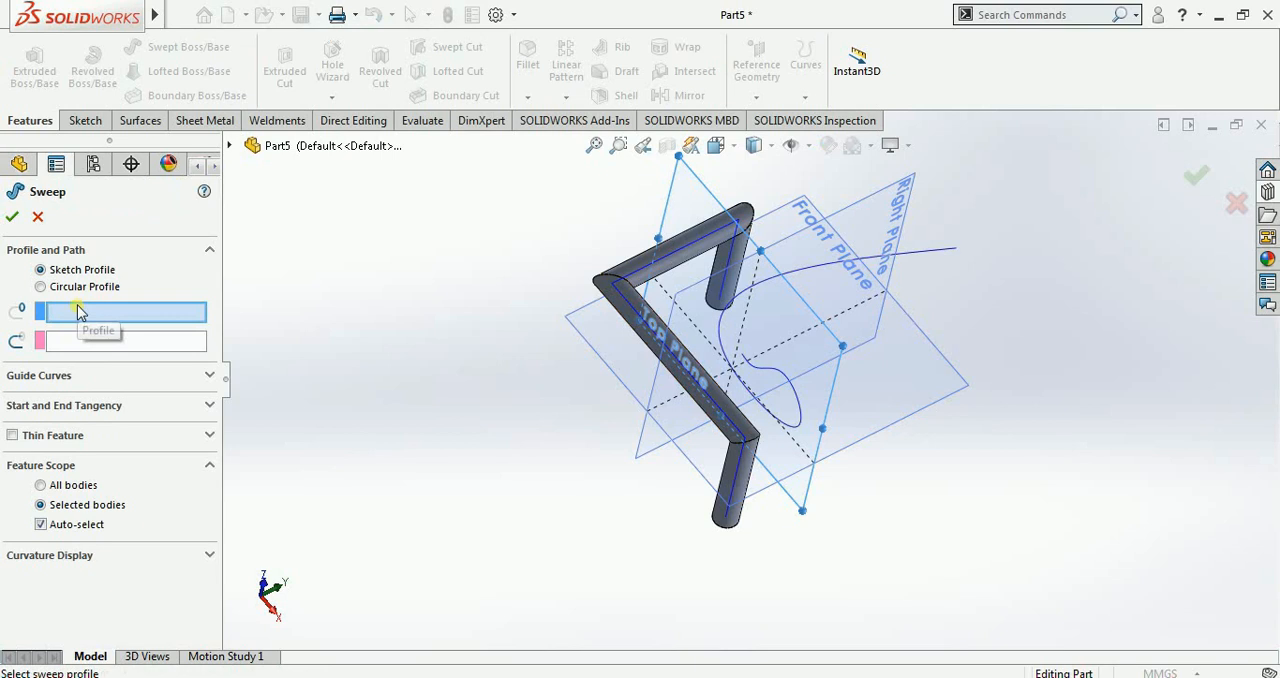
left_click(82, 289)
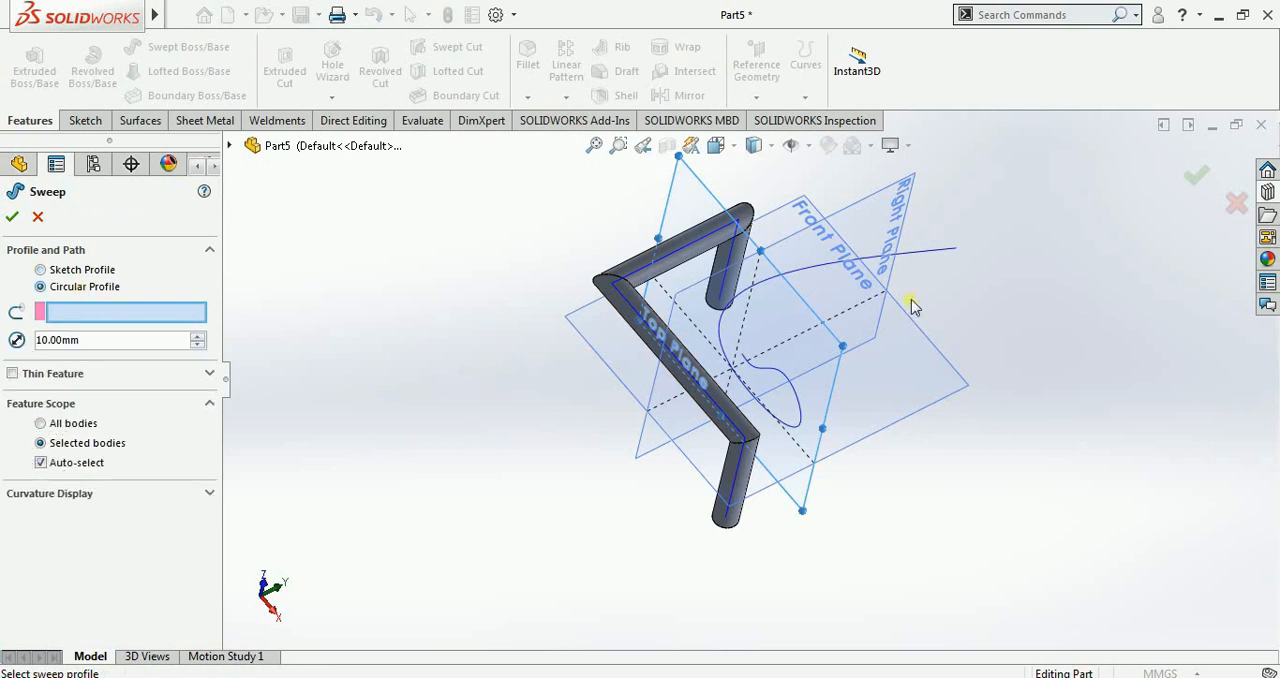
left_click(897, 256)
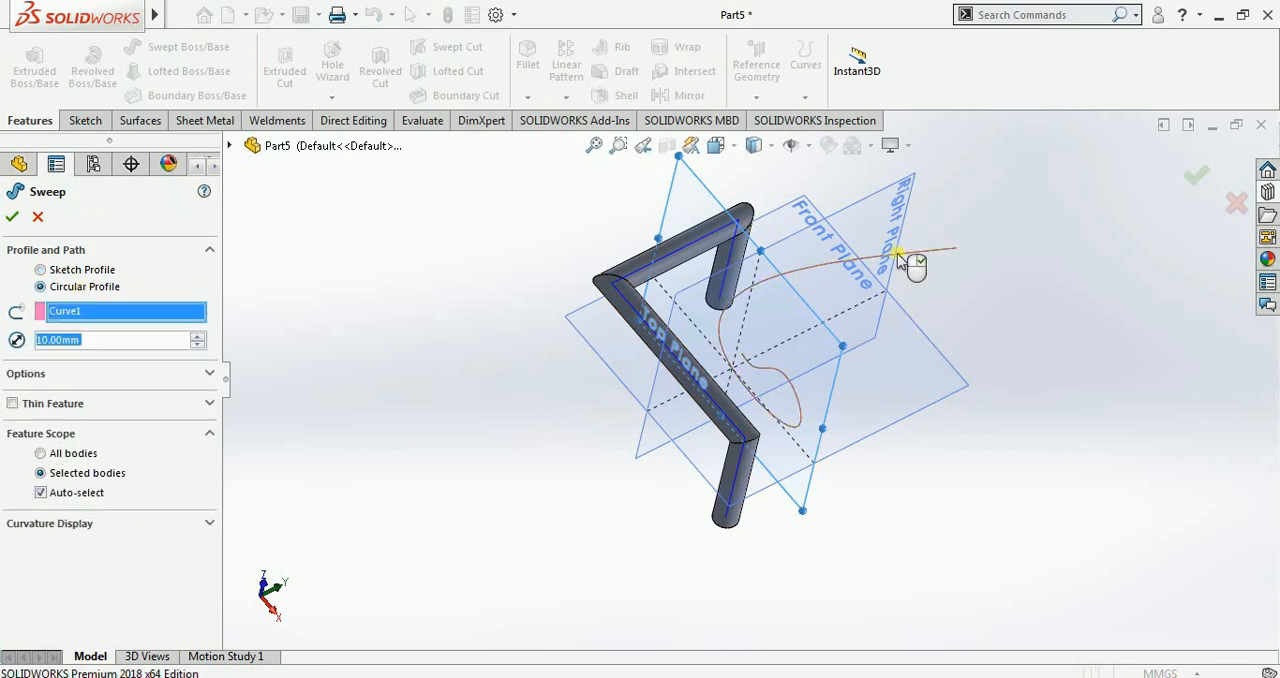
left_click(199, 336)
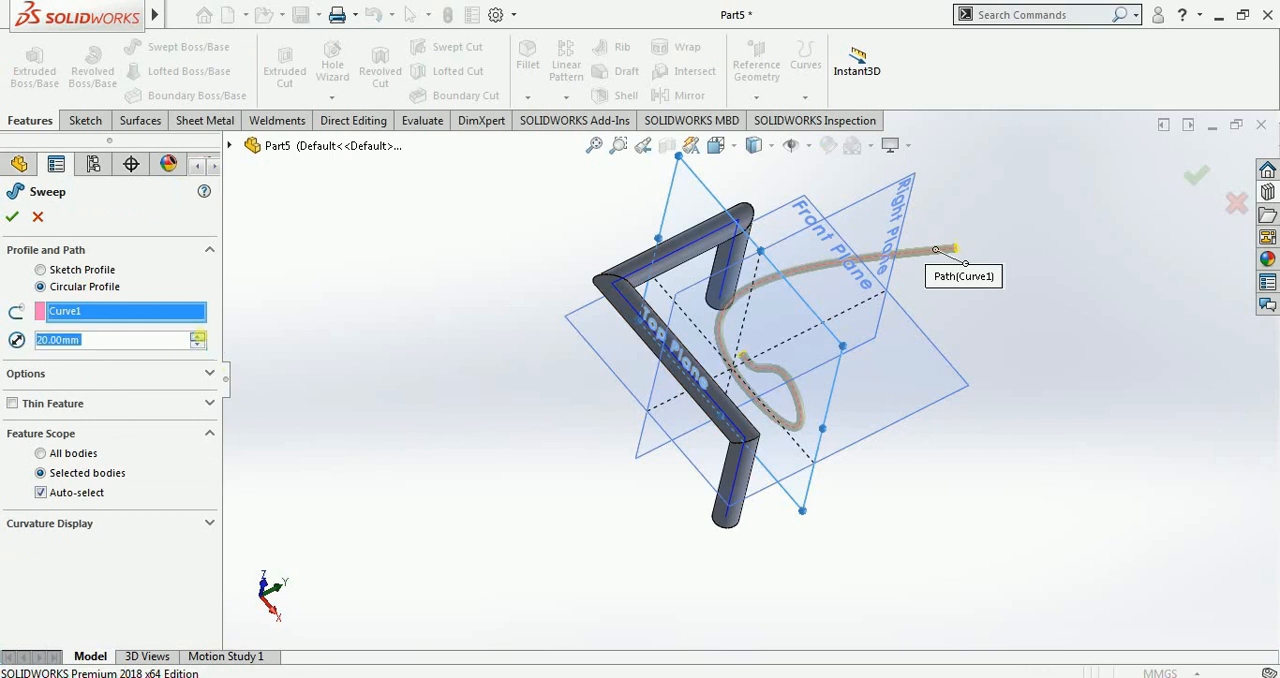
left_click(15, 216)
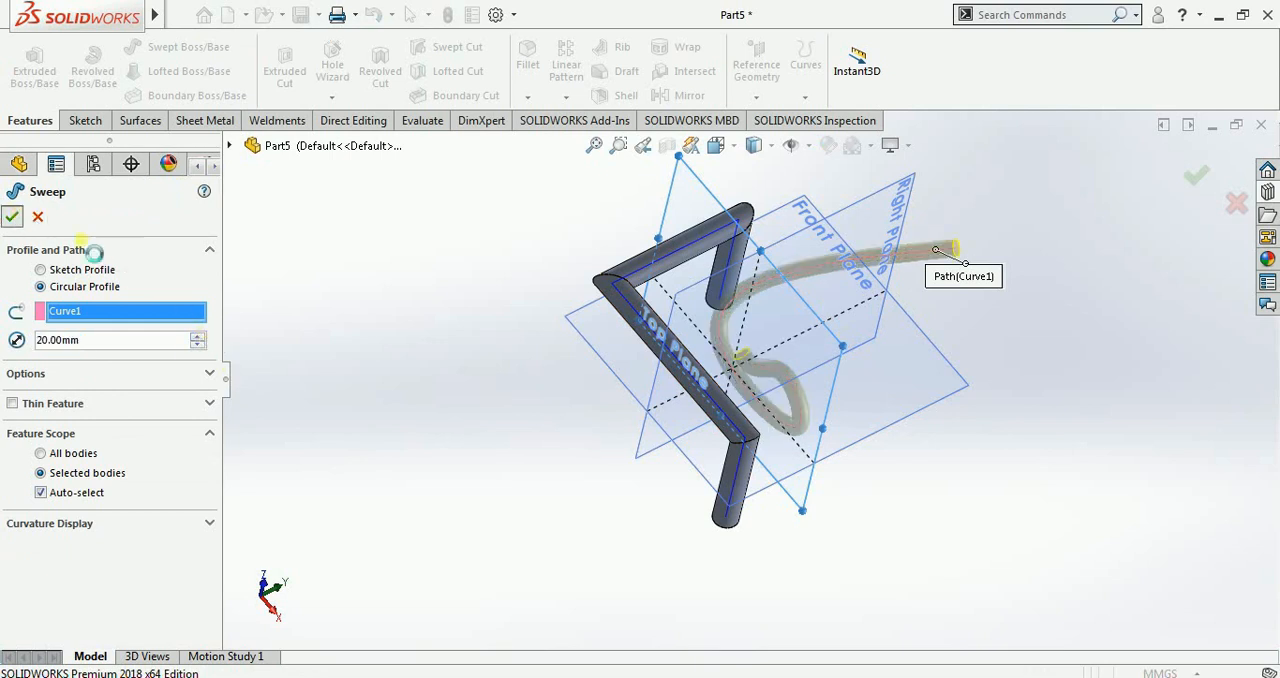
middle_click_drag(571, 398, 577, 366)
Step: Hide the composite curve and the XYZ-point curve
left_click(814, 93)
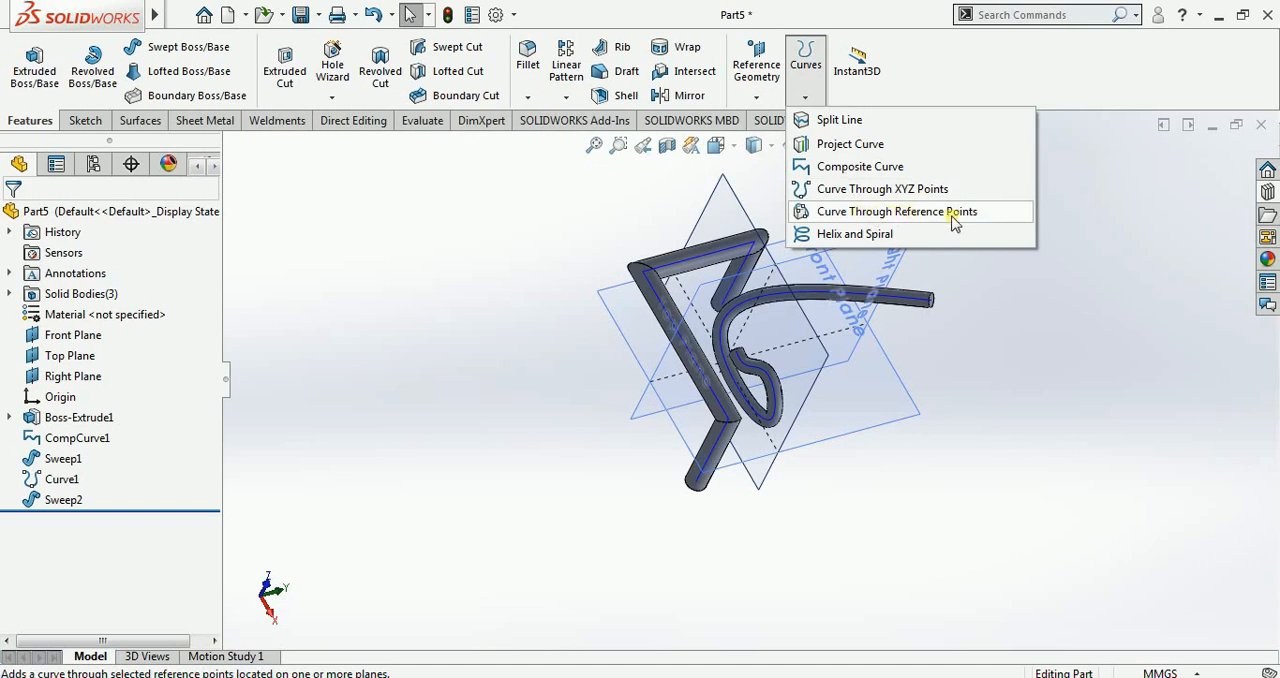
left_click(438, 447)
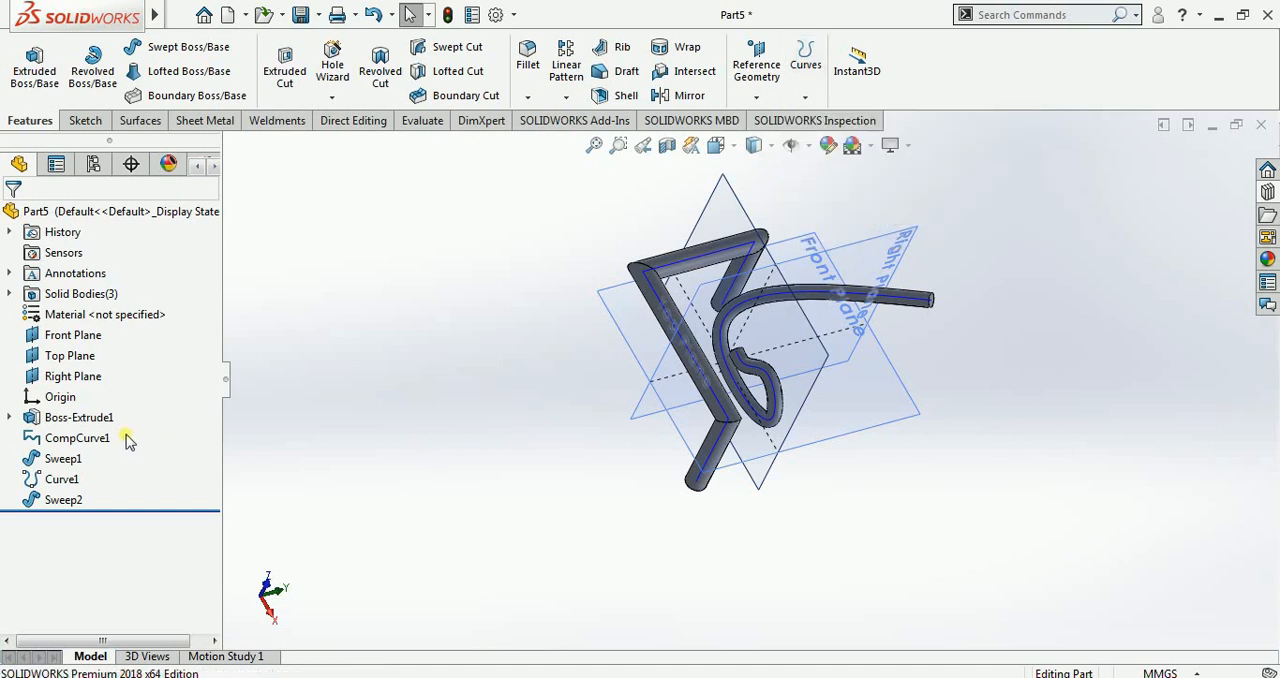
left_click_drag(127, 440, 32, 510)
right_click(40, 497)
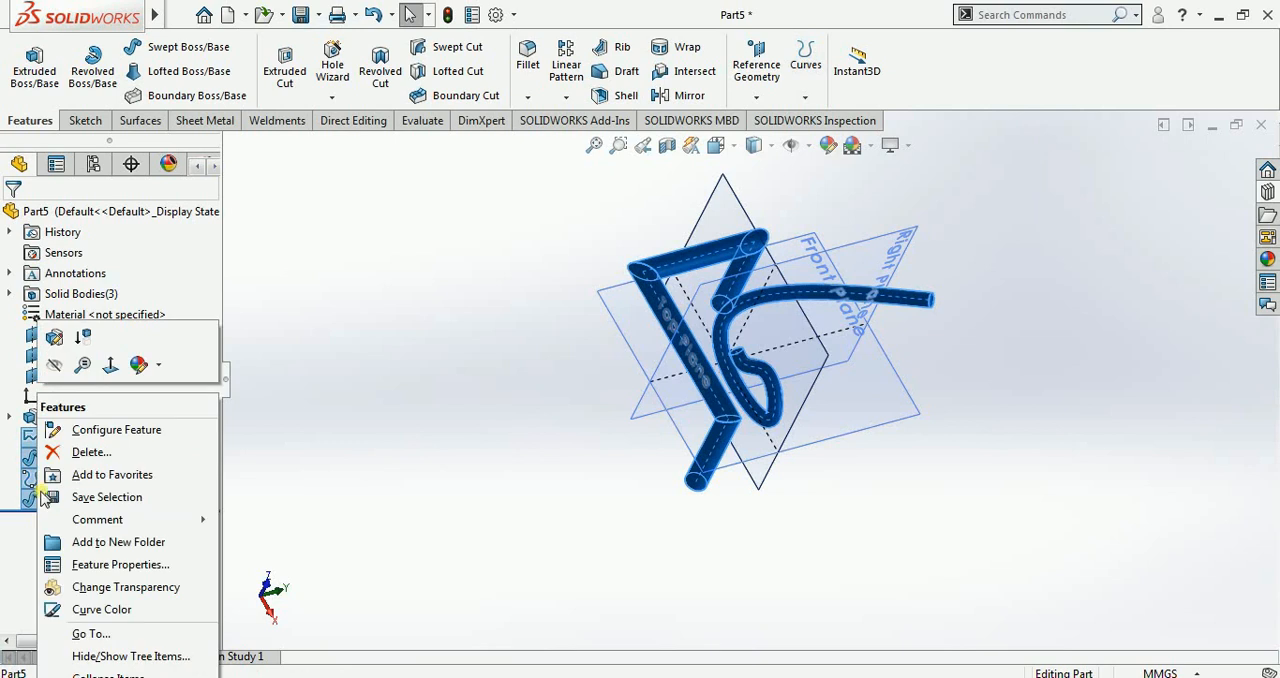
left_click(54, 364)
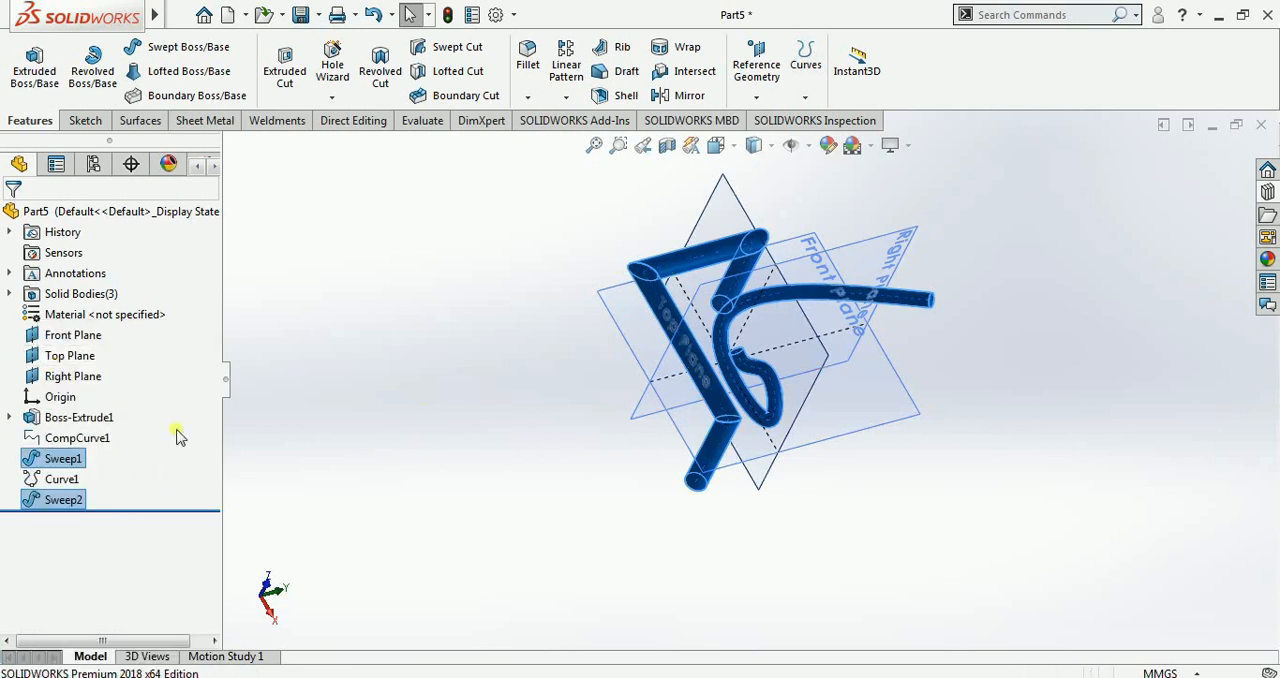
Step: Hide both swept bodies, Sweep1 and Sweep2
right_click(56, 497)
left_click(284, 276)
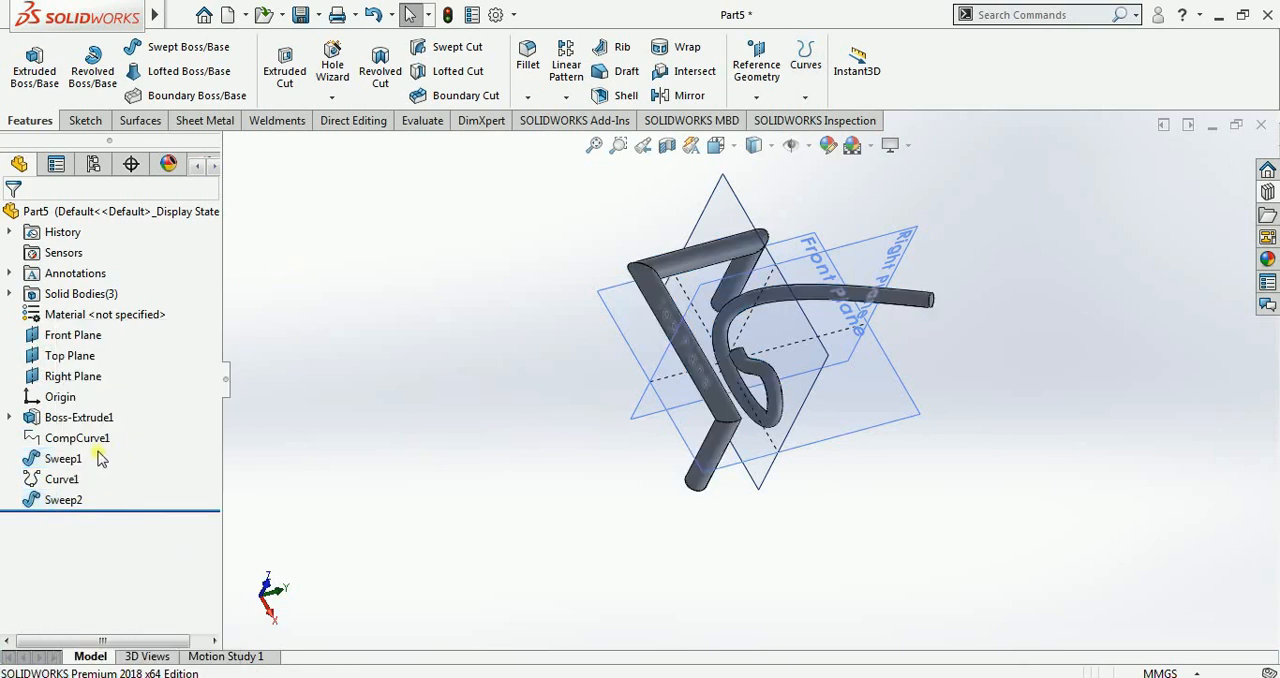
right_click(70, 459)
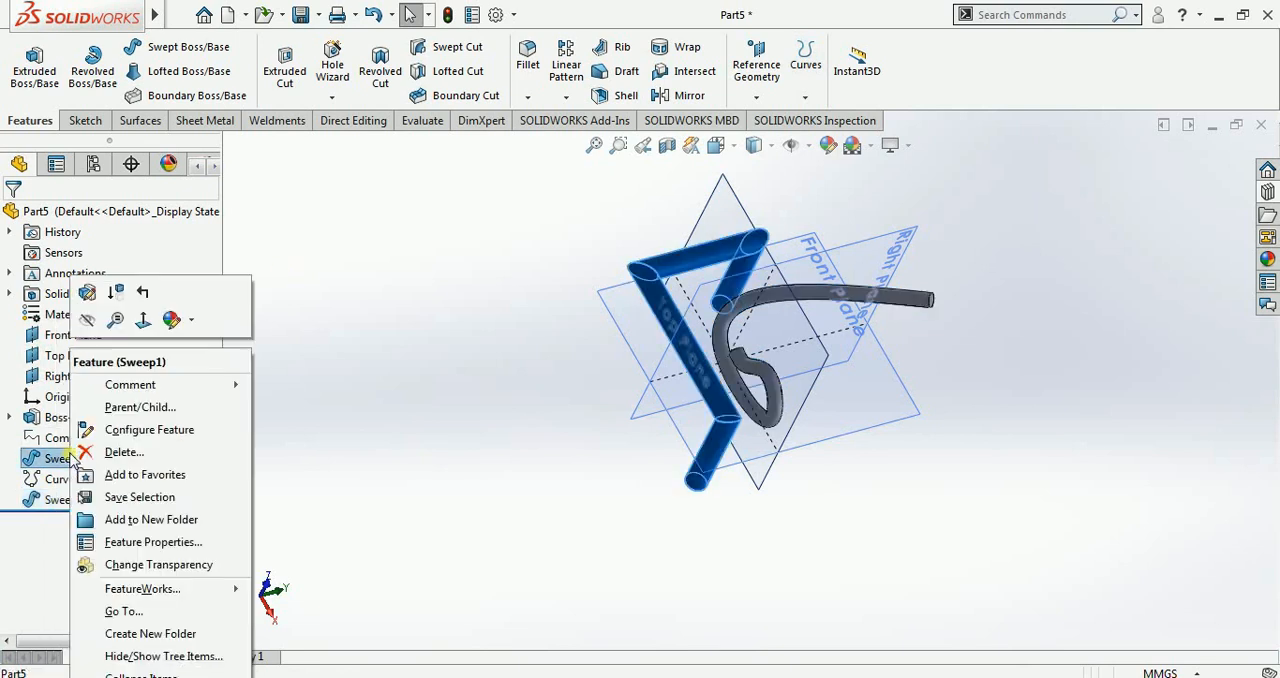
left_click(87, 319)
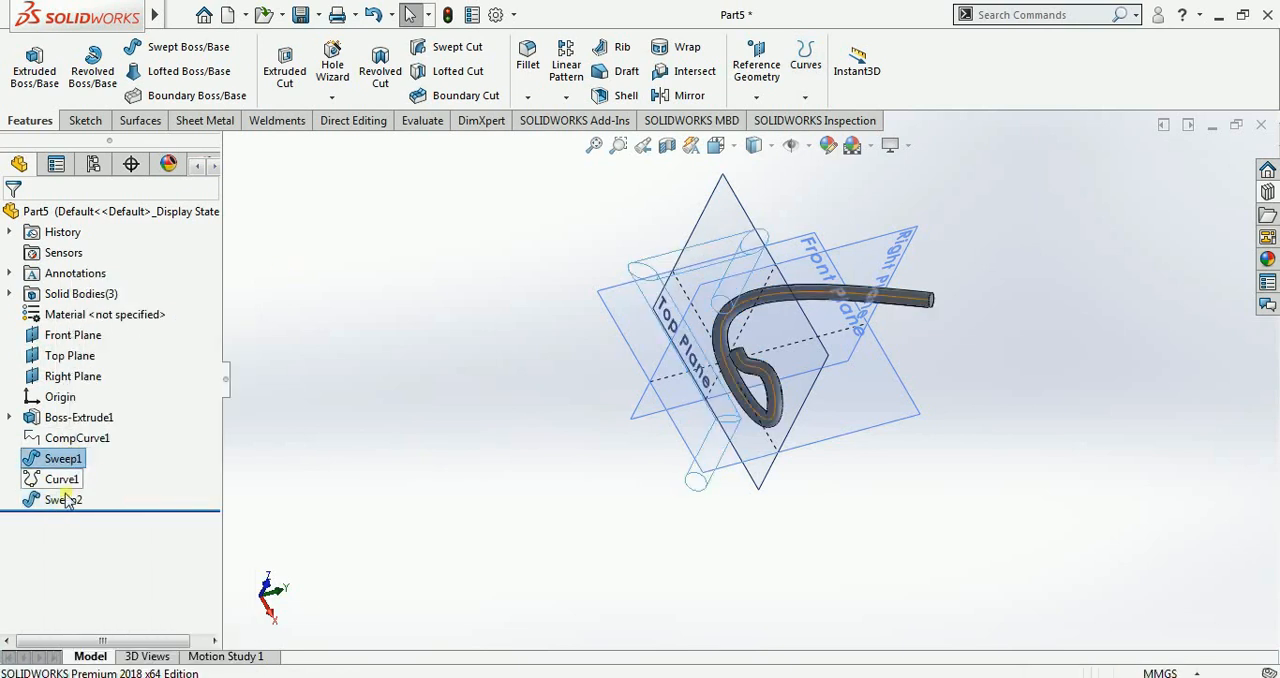
right_click(61, 504)
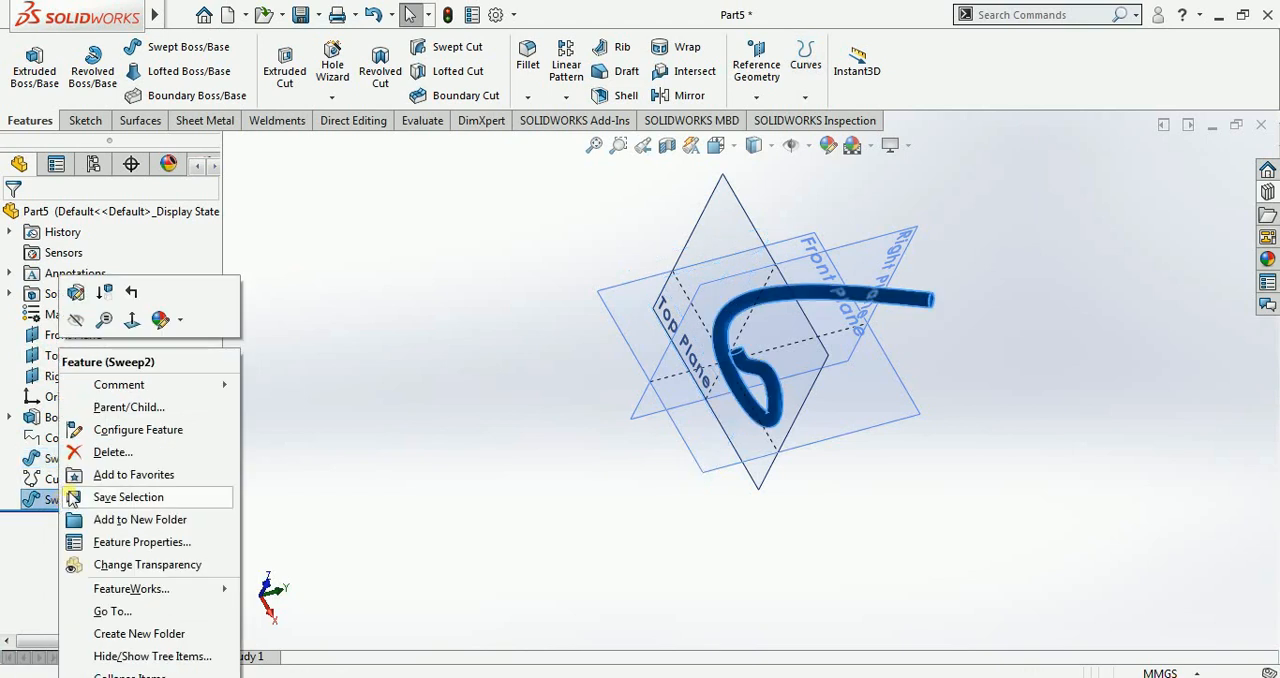
left_click(85, 320)
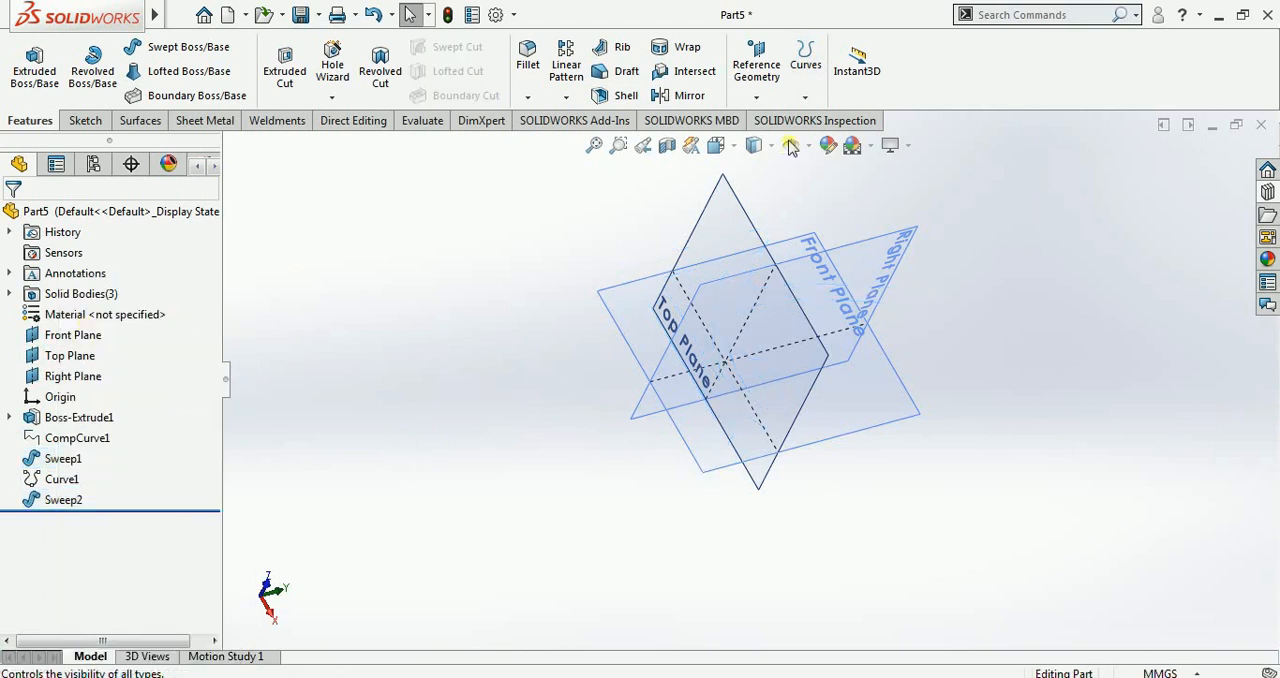
Step: Show the hidden extruded block again
left_click(803, 100)
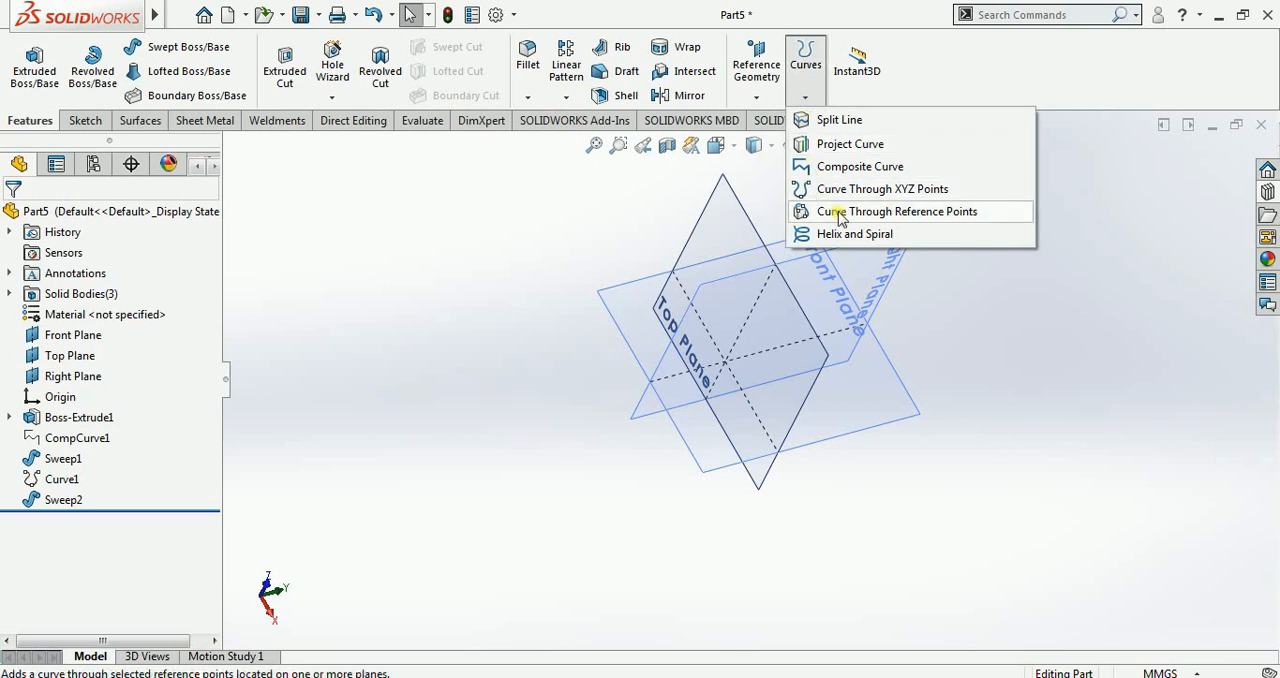
right_click(67, 420)
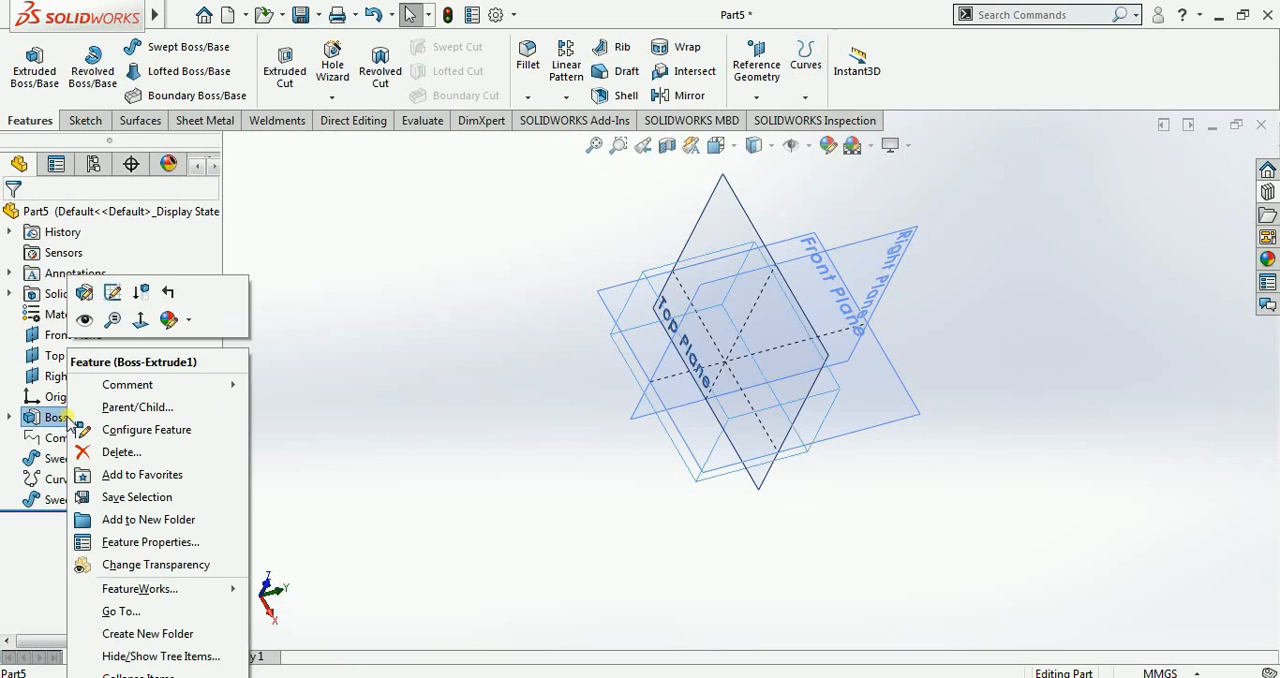
left_click(84, 322)
left_click(400, 433)
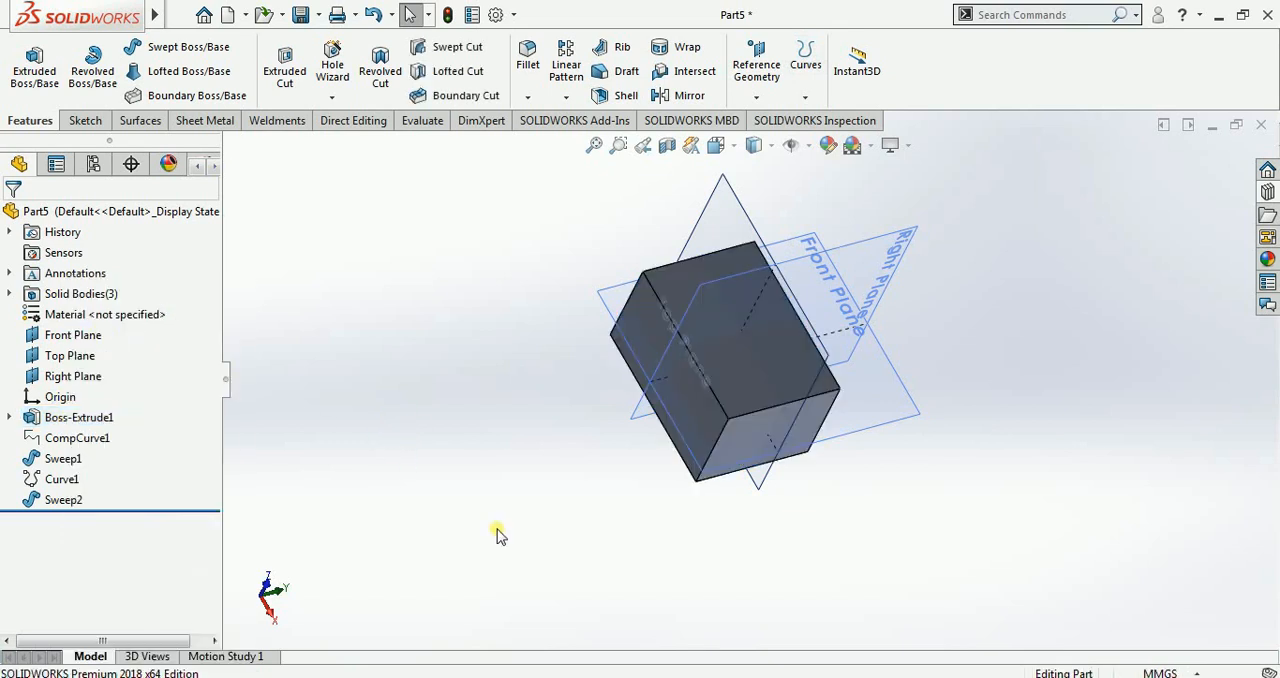
Step: Begin a curve through reference points and select four adjoining block corners, starting at one lower corner and continuing around the upper face
middle_click_drag(500, 472, 487, 457)
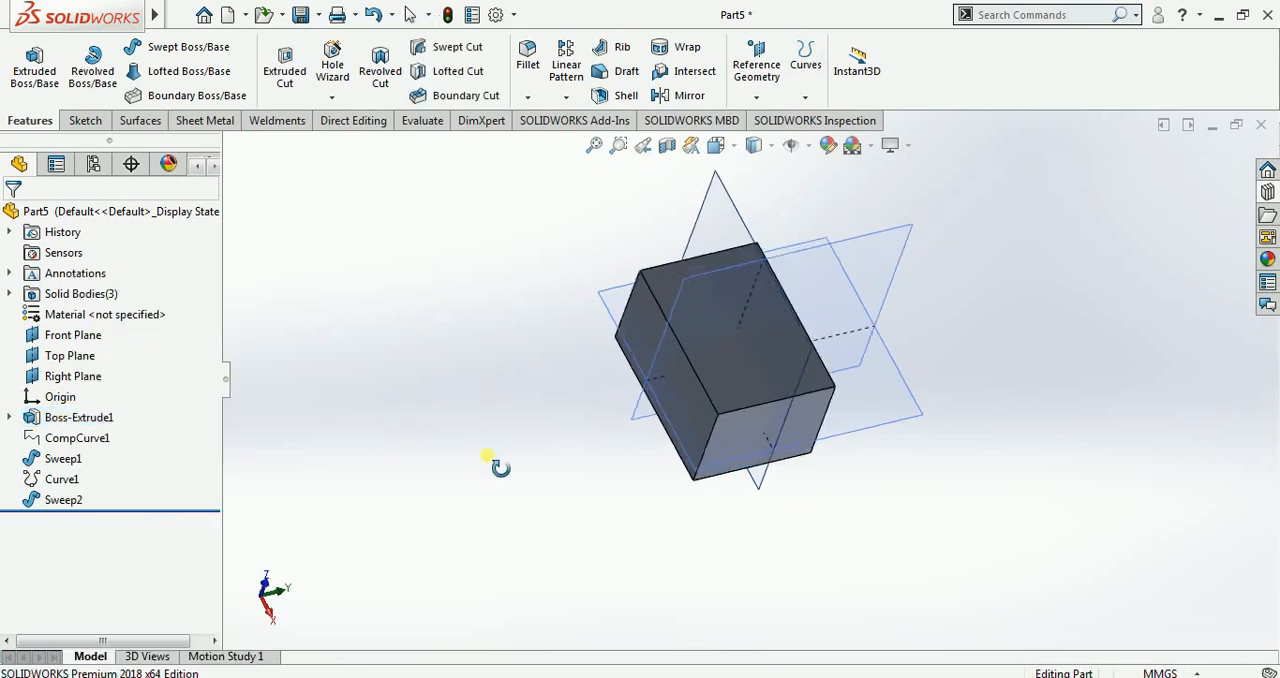
left_click(801, 103)
left_click(840, 209)
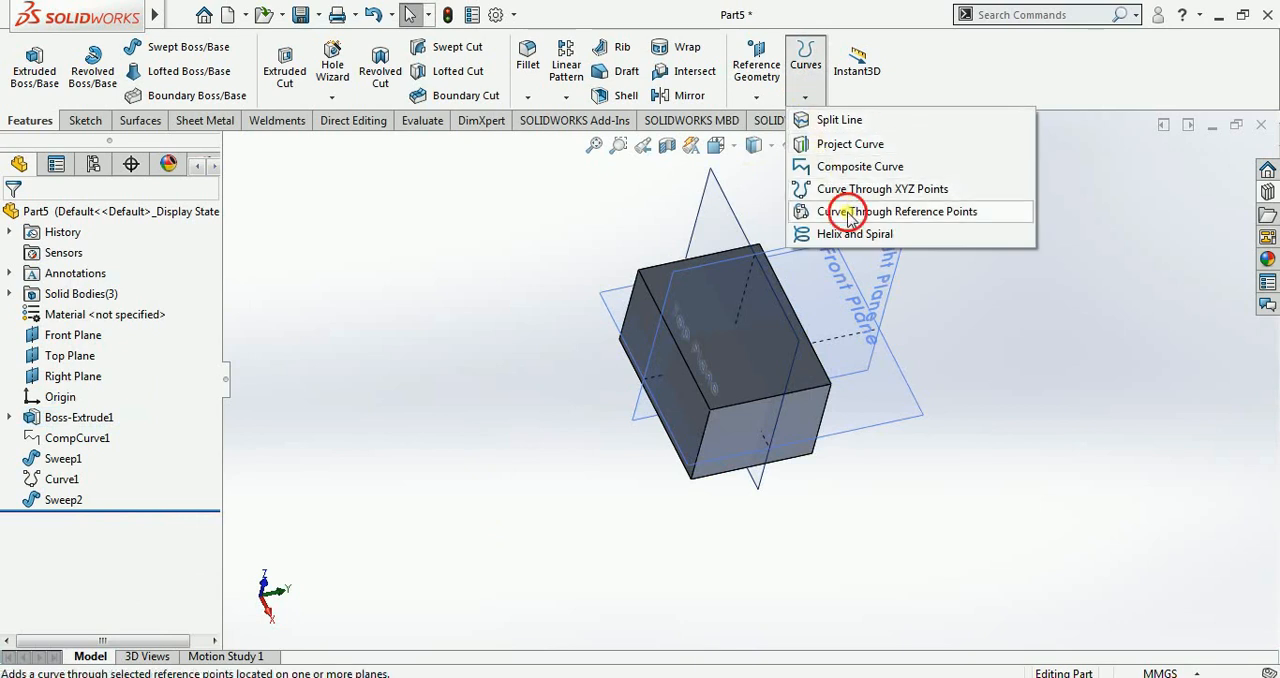
middle_click_drag(615, 389, 632, 371)
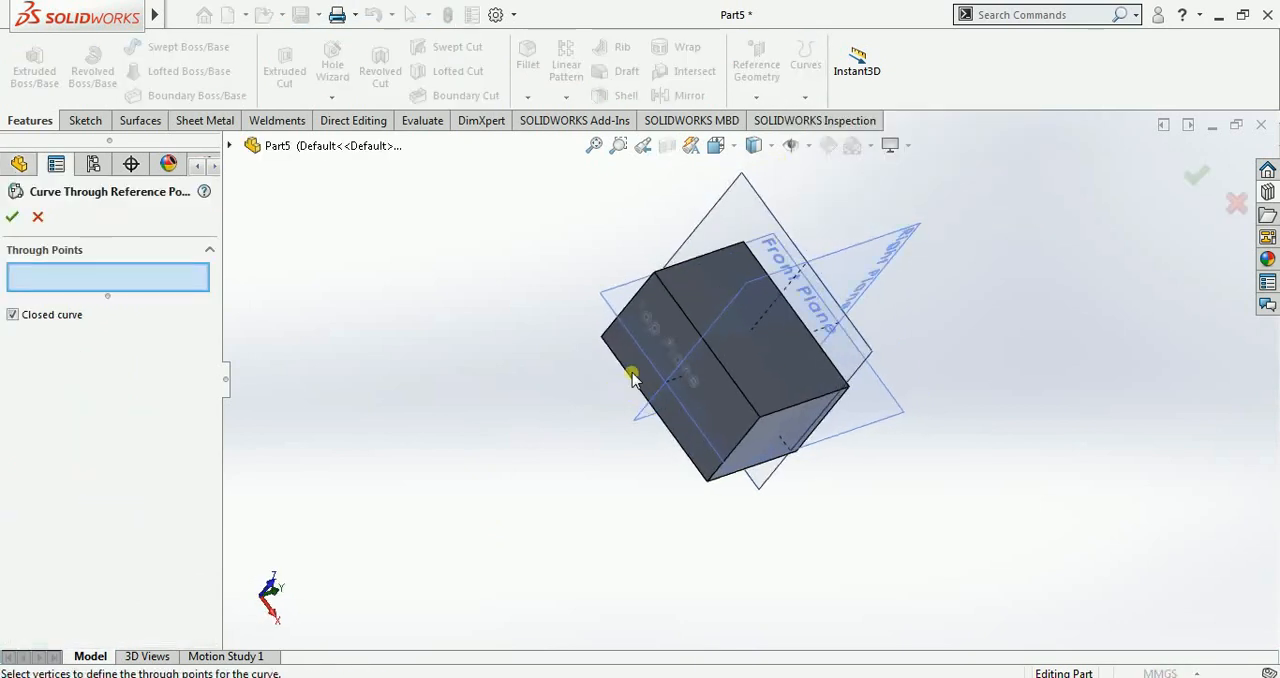
left_click(601, 337)
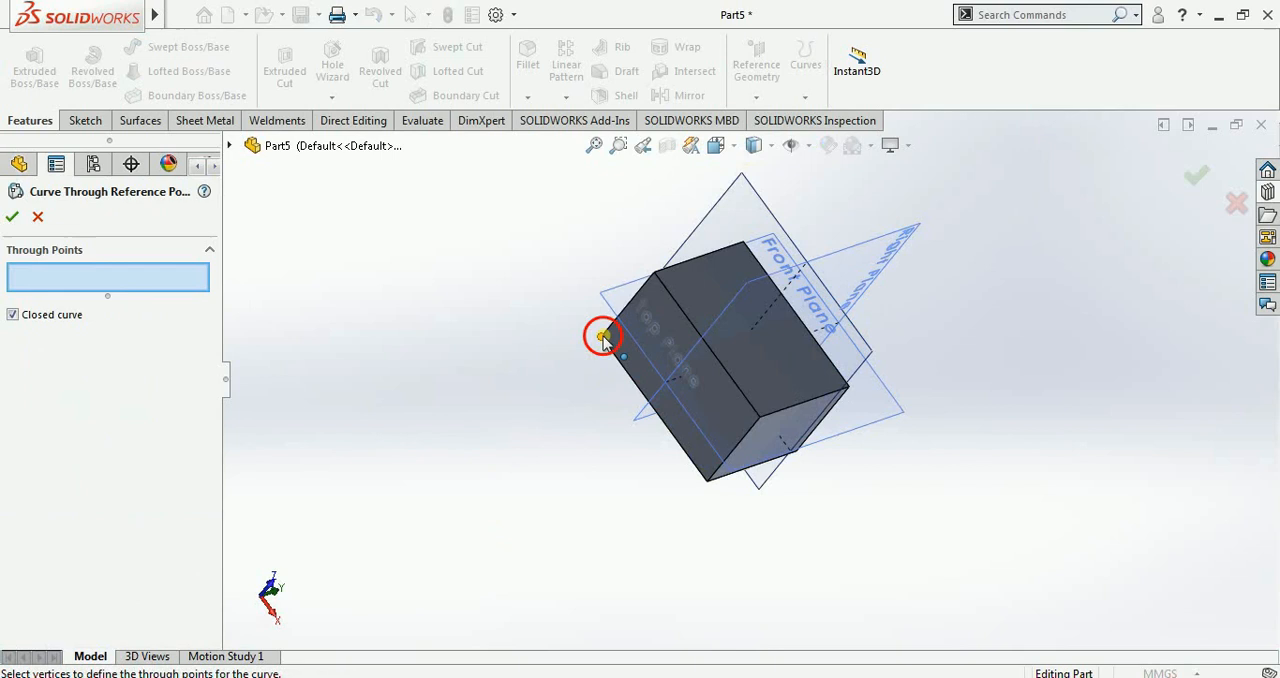
left_click(656, 273)
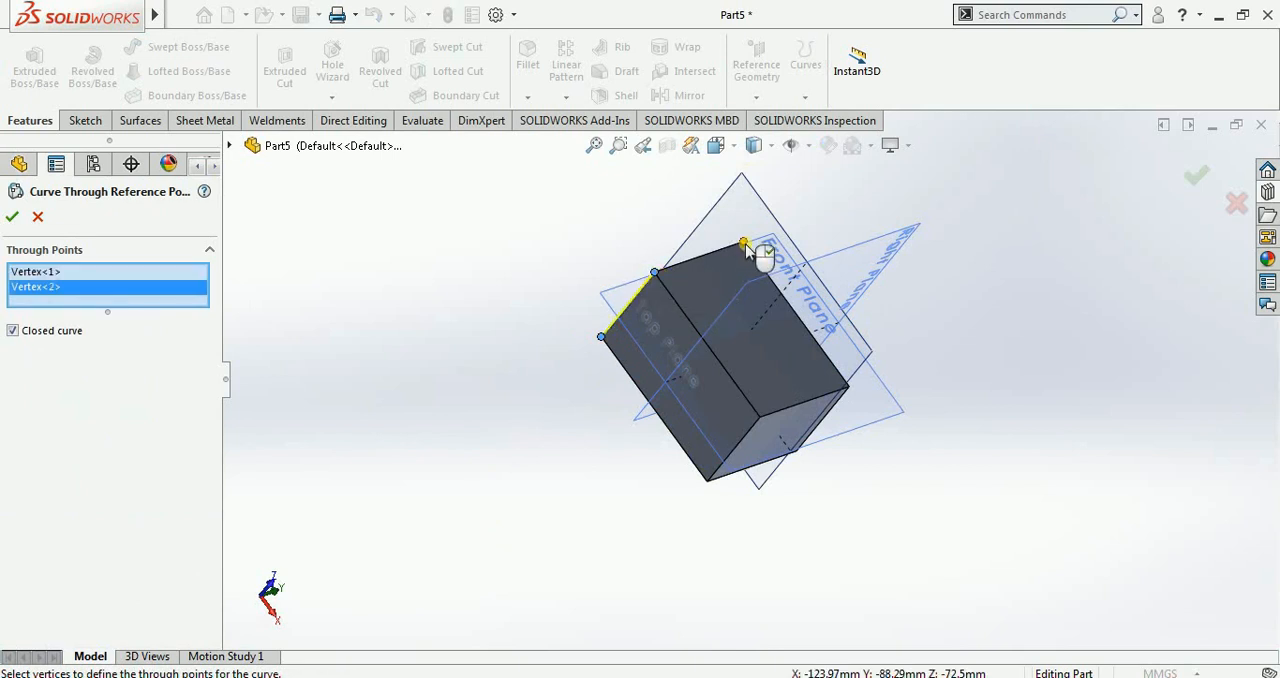
left_click(743, 244)
left_click(849, 387)
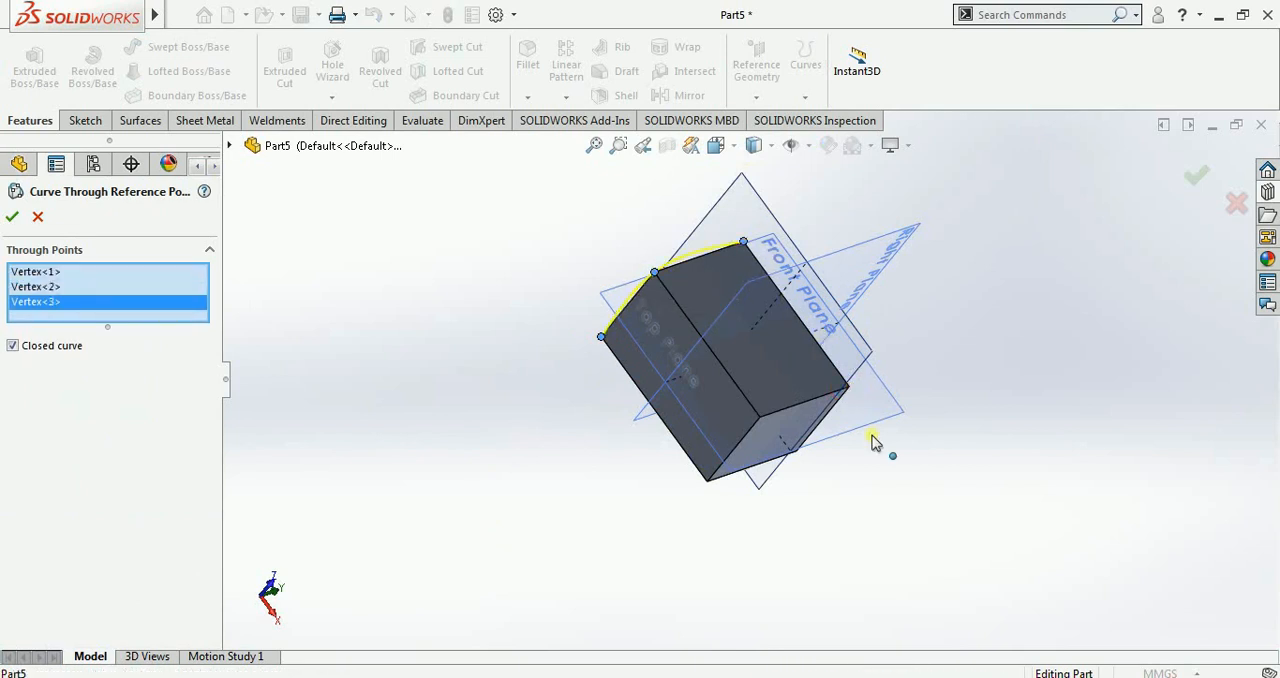
Step: Add the block's remaining four vertices to the curve's through points
middle_click_drag(880, 437, 836, 402)
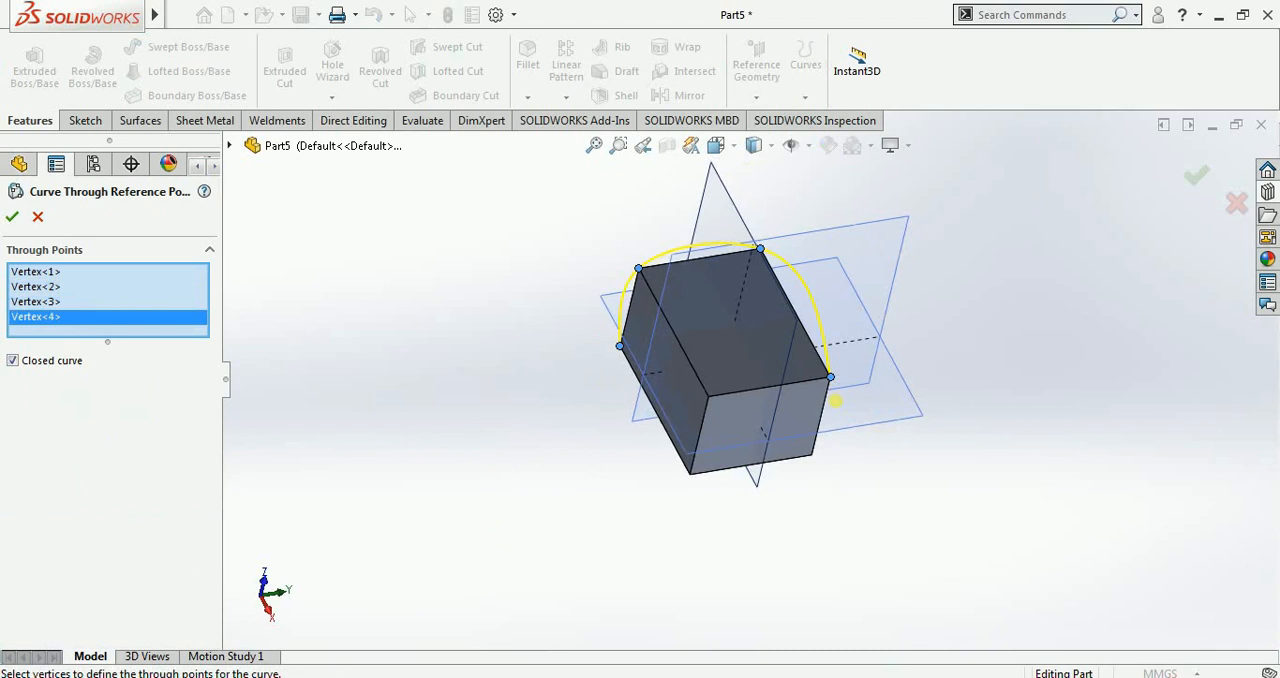
left_click(710, 398)
left_click(690, 472)
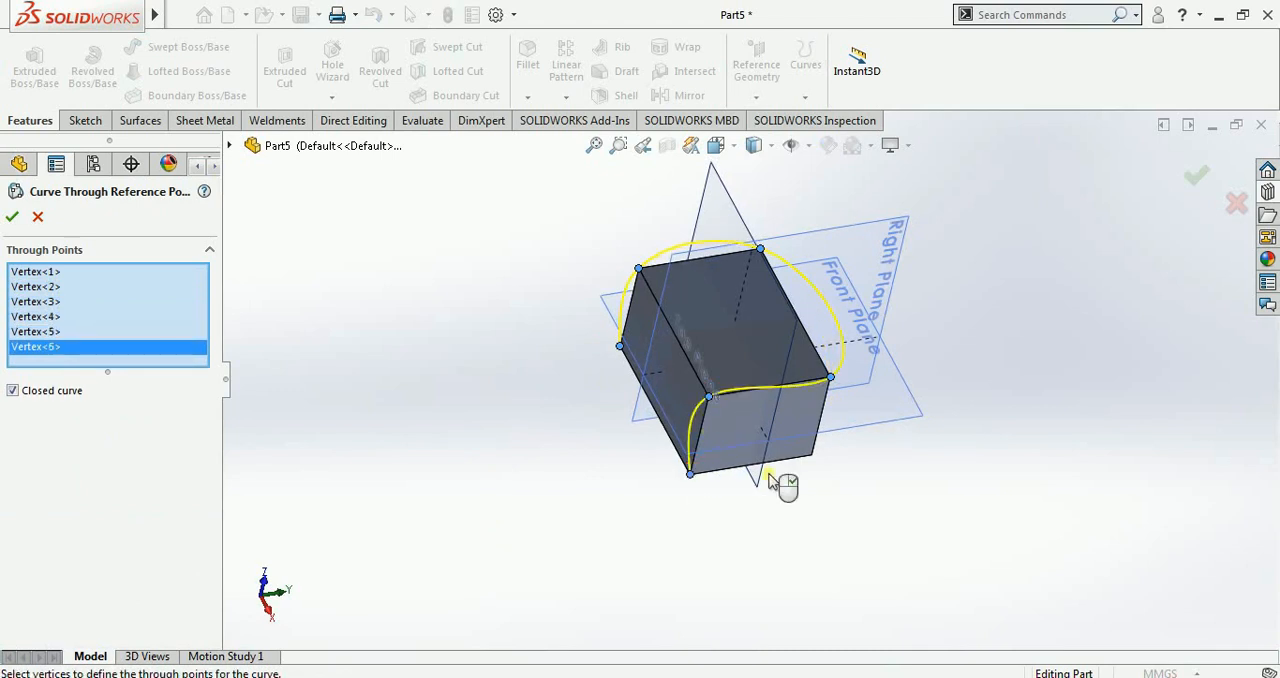
left_click(811, 456)
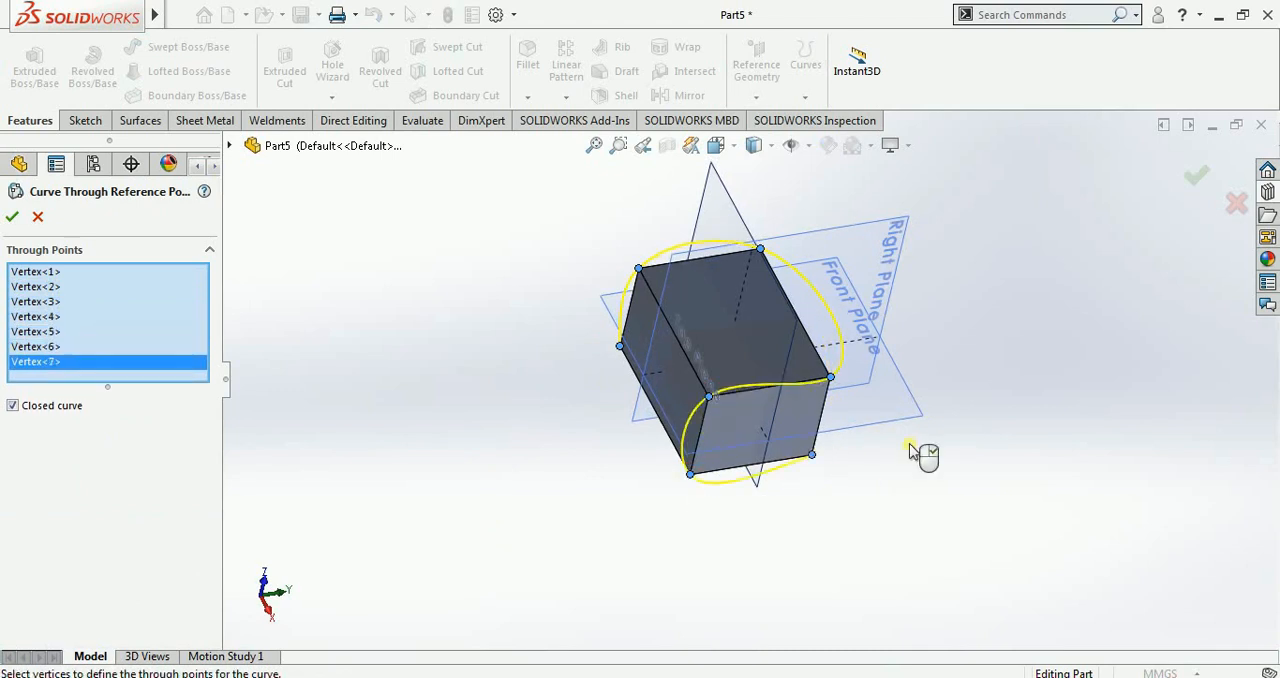
middle_click_drag(910, 450, 800, 420)
left_click(838, 330)
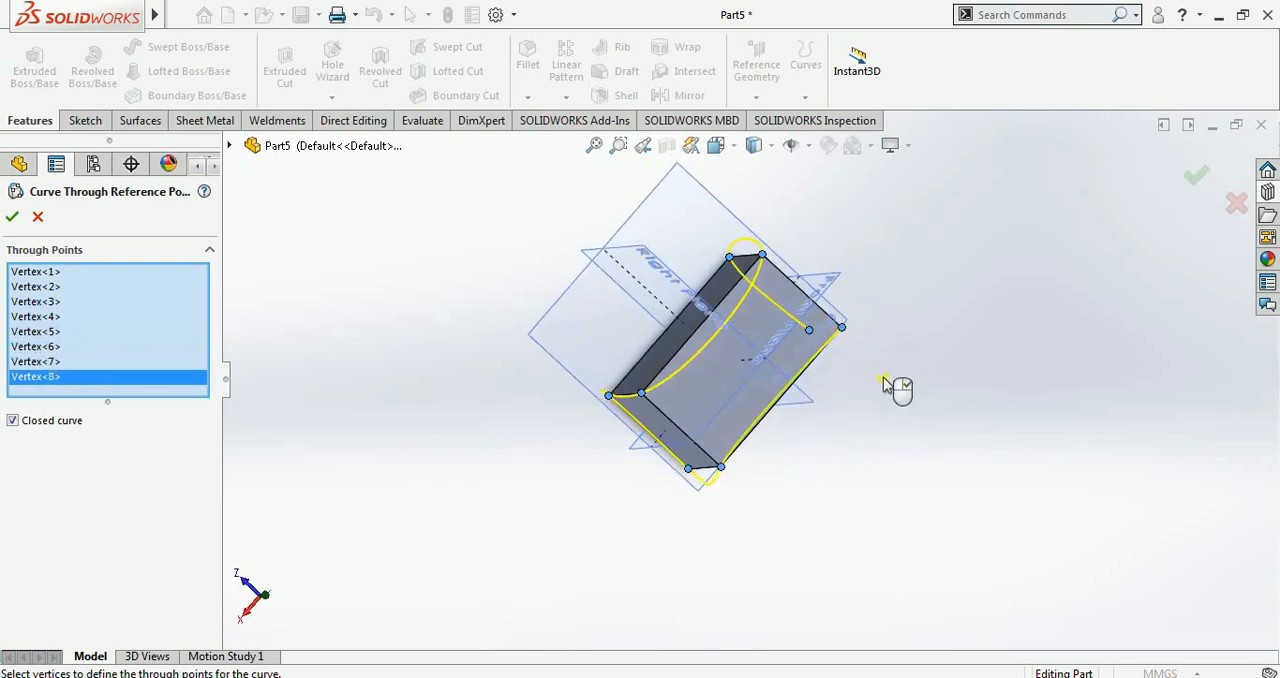
Step: Deselect the first picked vertex and reselect it as the last through point
middle_click_drag(894, 386, 838, 340)
left_click(835, 325)
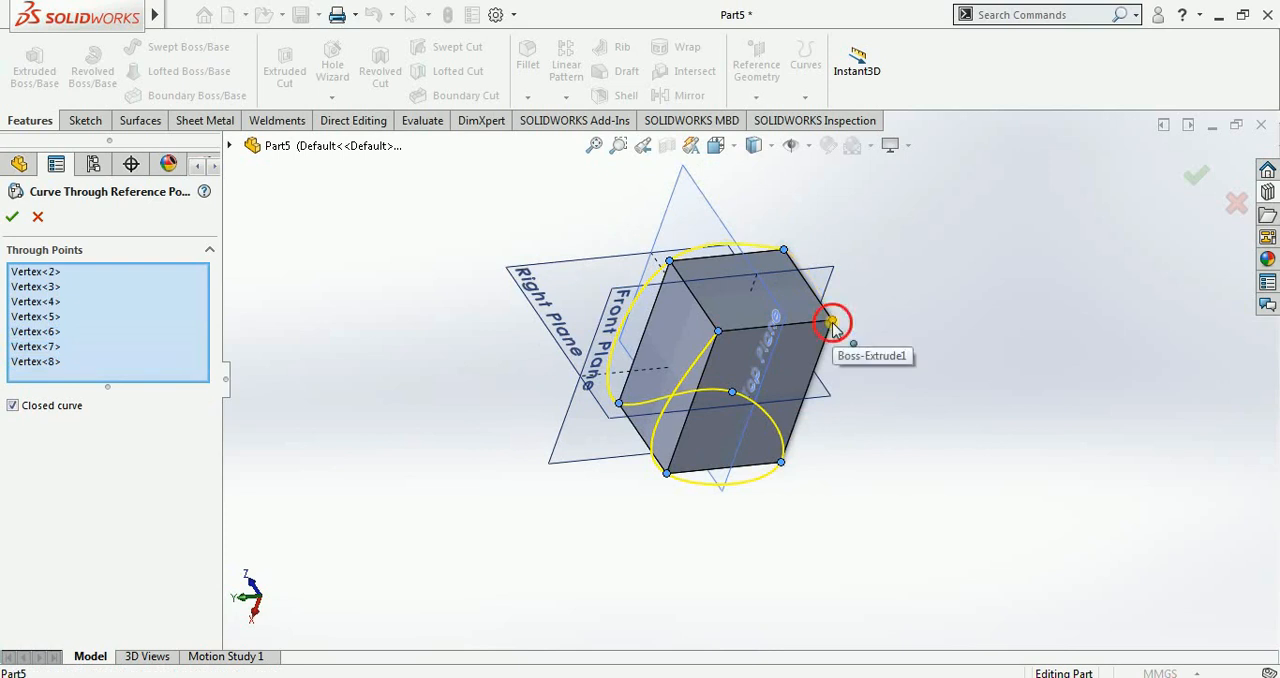
left_click(832, 322)
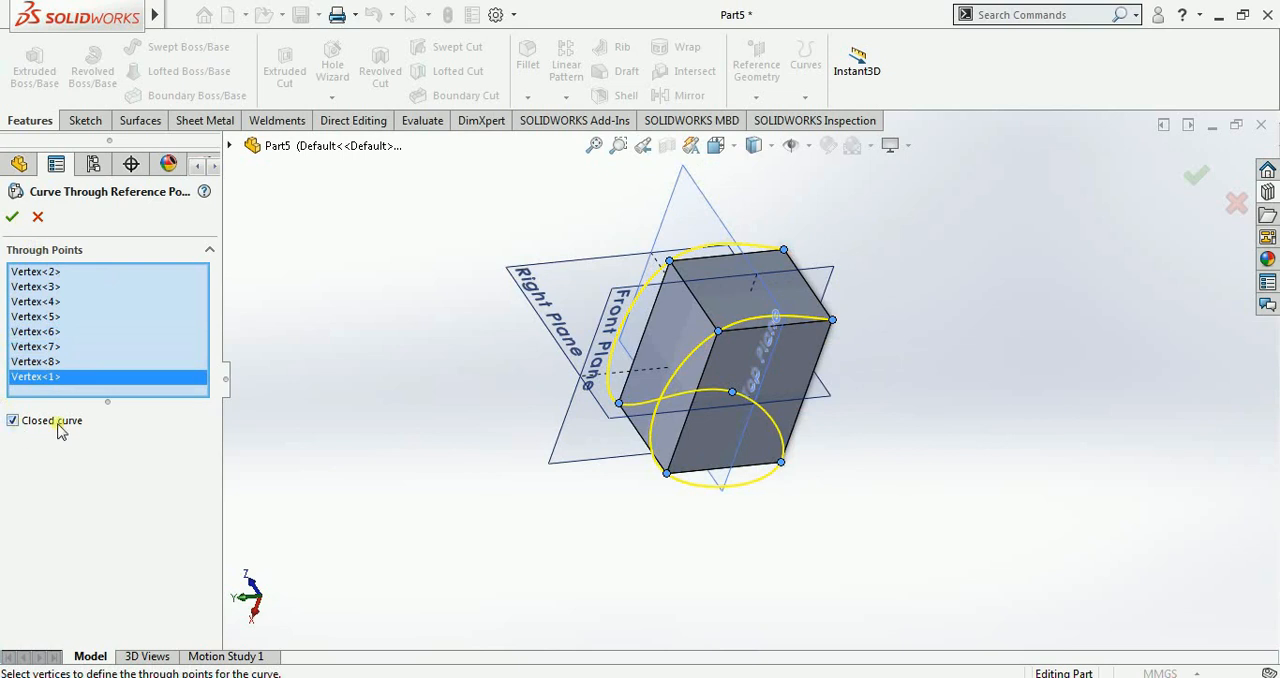
Step: Create the closed curve through the eight selected block vertices
left_click(12, 421)
middle_click_drag(722, 327, 755, 337)
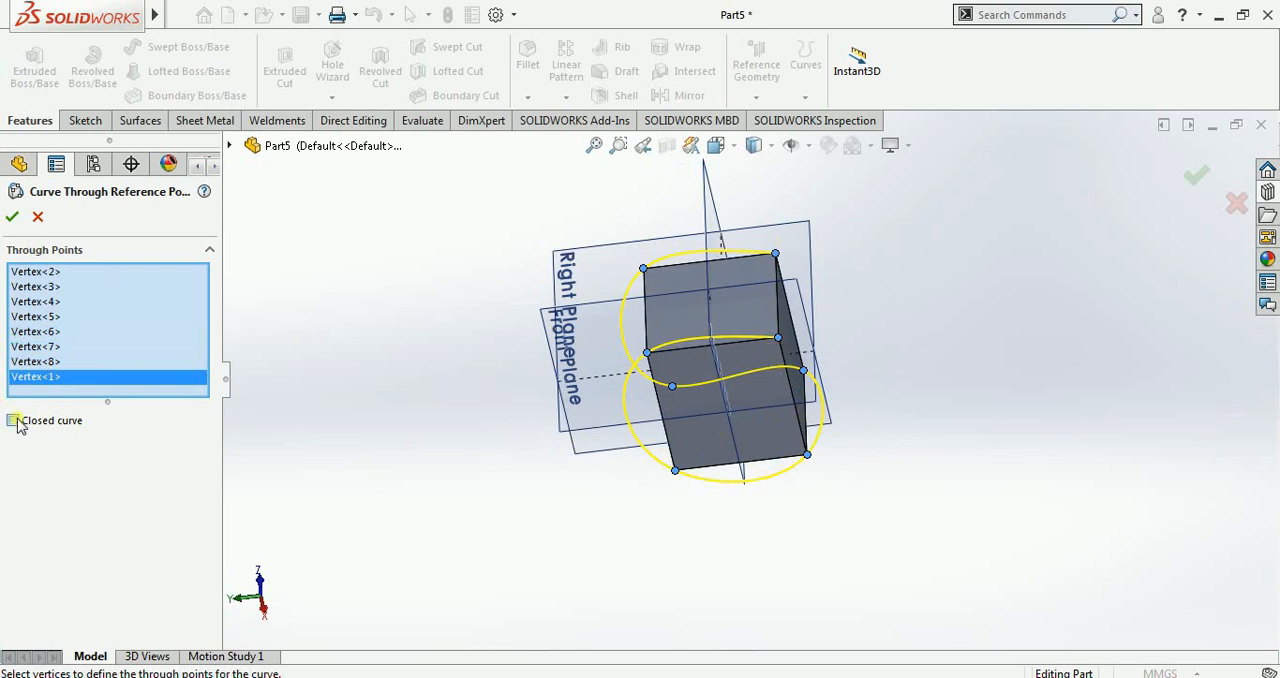
left_click(10, 216)
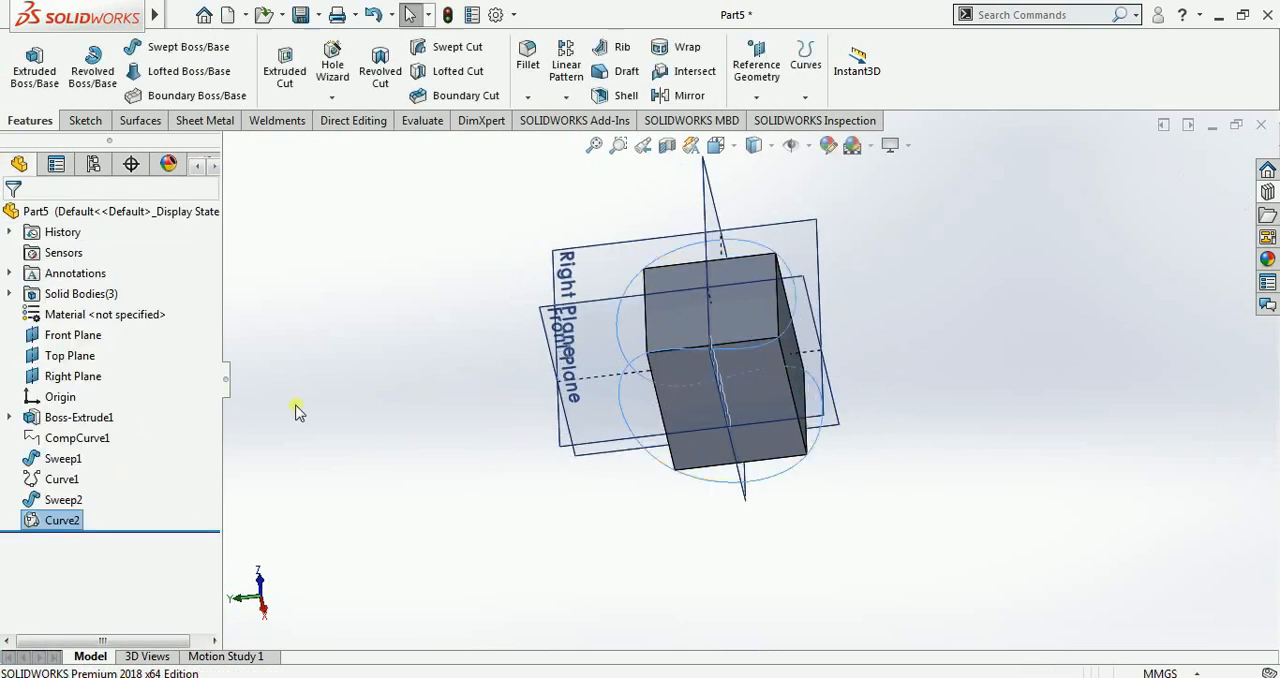
middle_click_drag(294, 409, 521, 220)
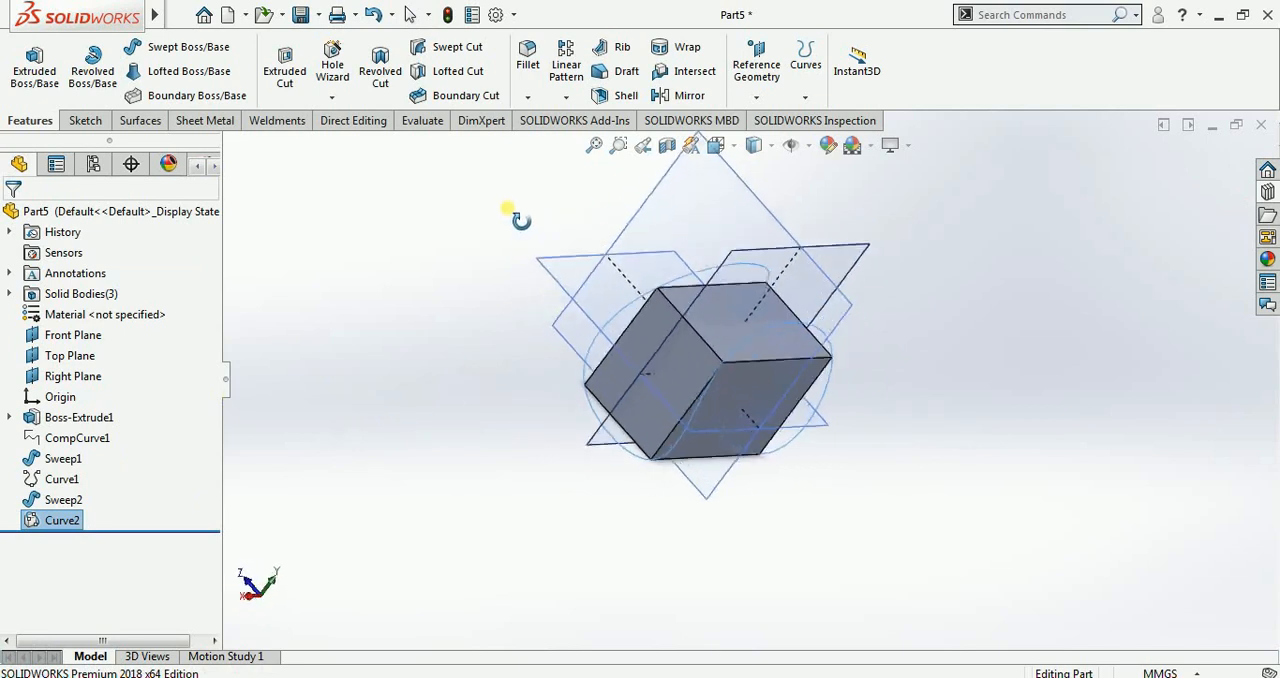
Step: Hide the extruded block so that only the closed curve through its vertices is displayed
right_click(78, 417)
left_click(78, 319)
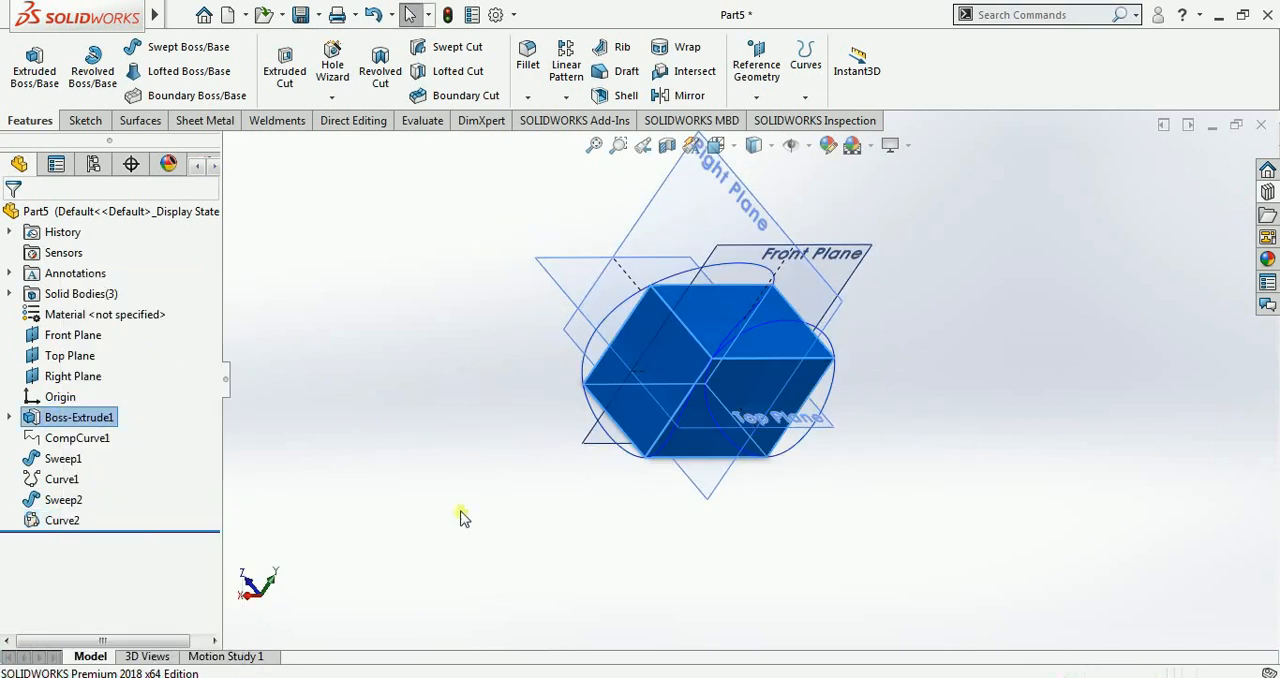
mouse_move(563, 525)
middle_mouse_down()
mouse_move(471, 471)
mouse_move(449, 471)
mouse_move(455, 505)
mouse_move(533, 482)
mouse_move(533, 505)
mouse_move(522, 518)
mouse_move(466, 306)
middle_mouse_up()
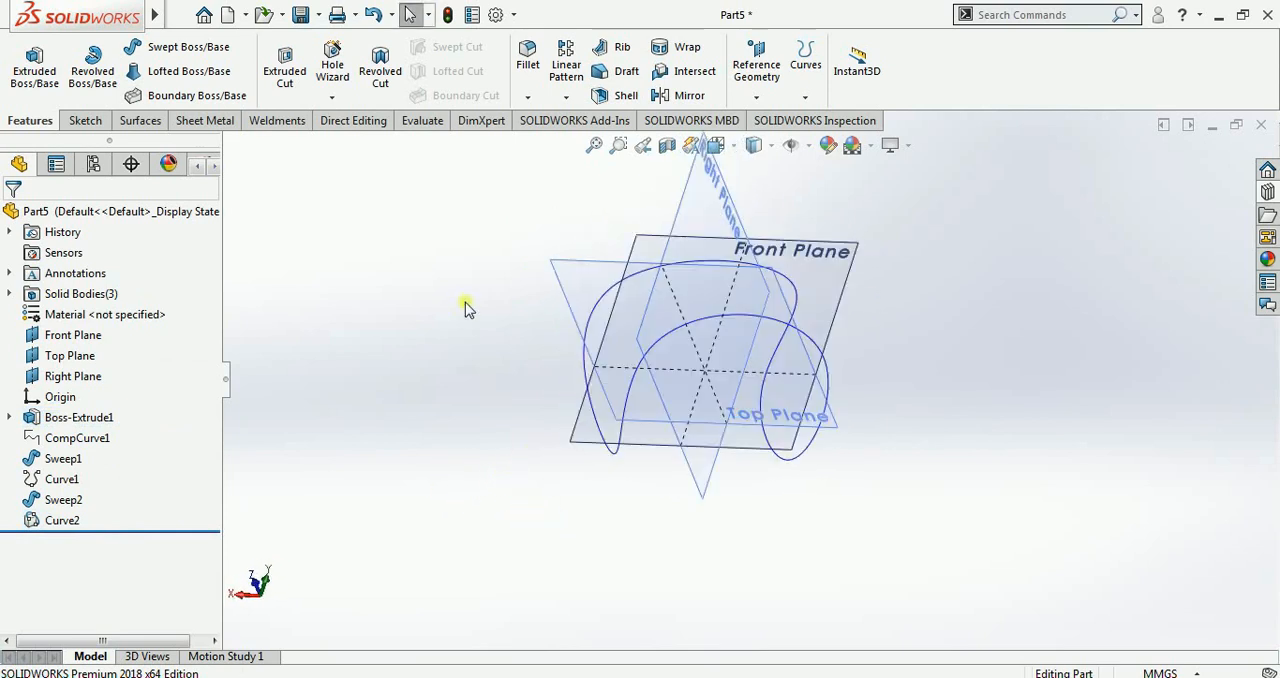
Step: Sweep a 40 mm diameter circular profile along the closed curve through the block vertices
left_click(212, 56)
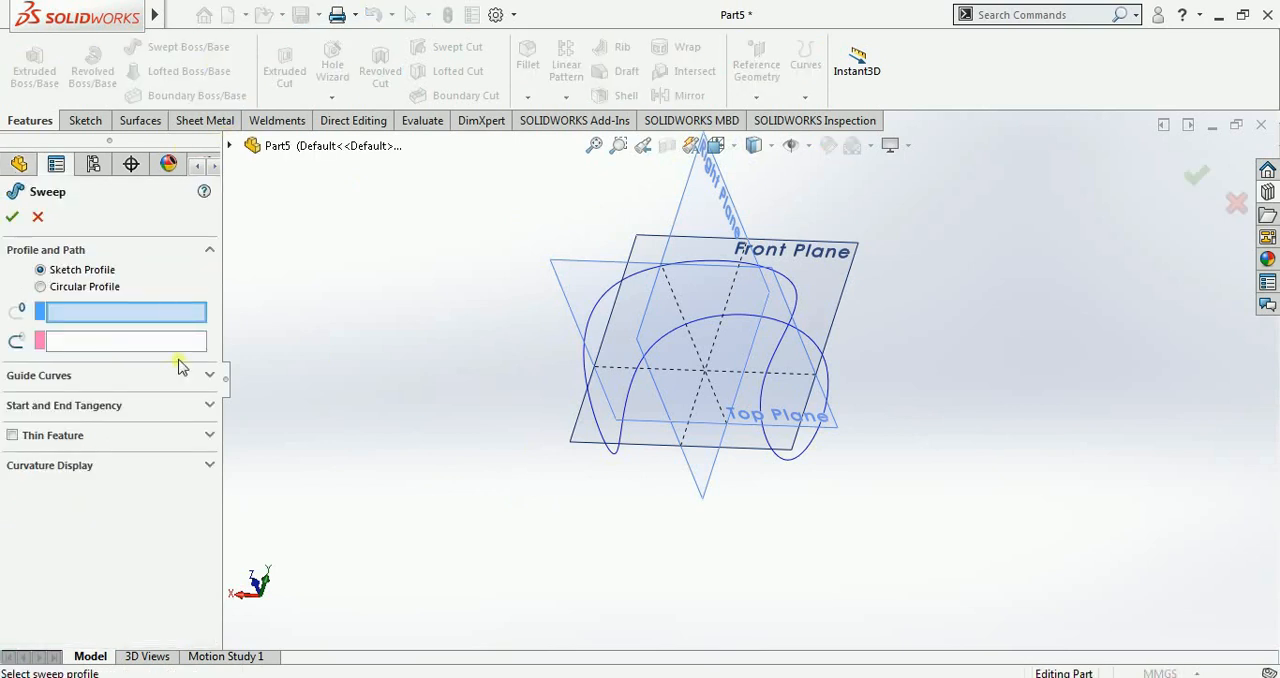
left_click(41, 287)
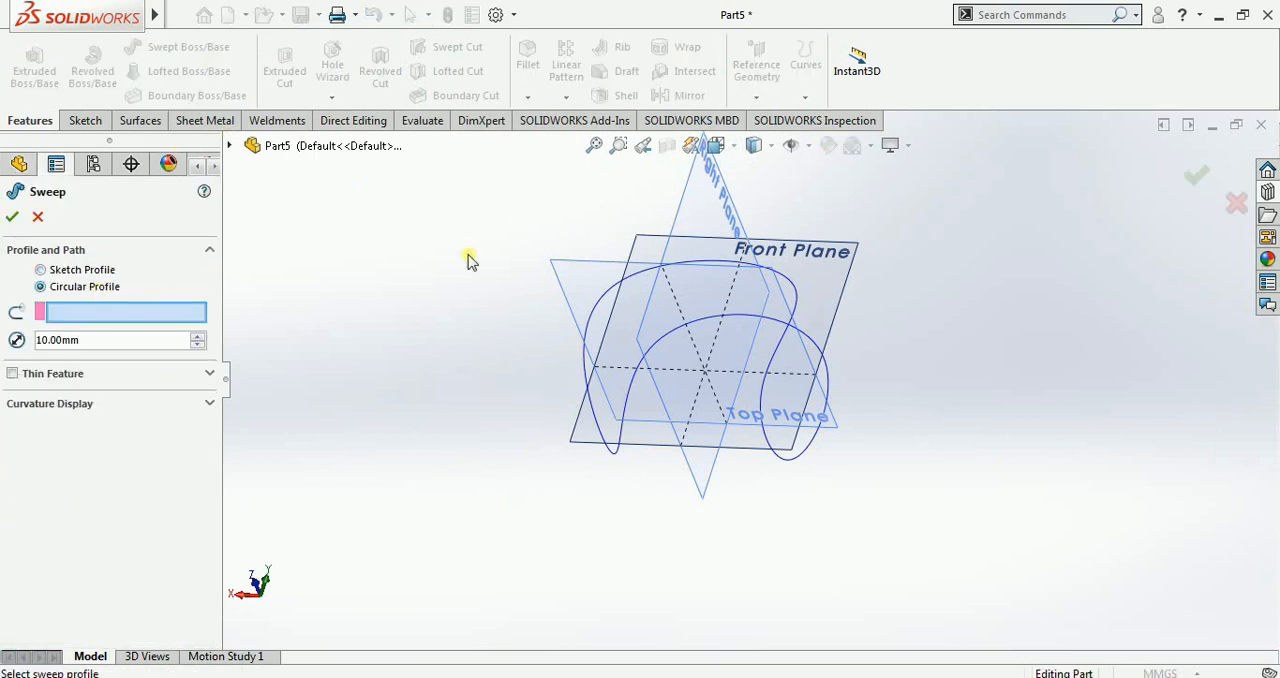
left_click(619, 288)
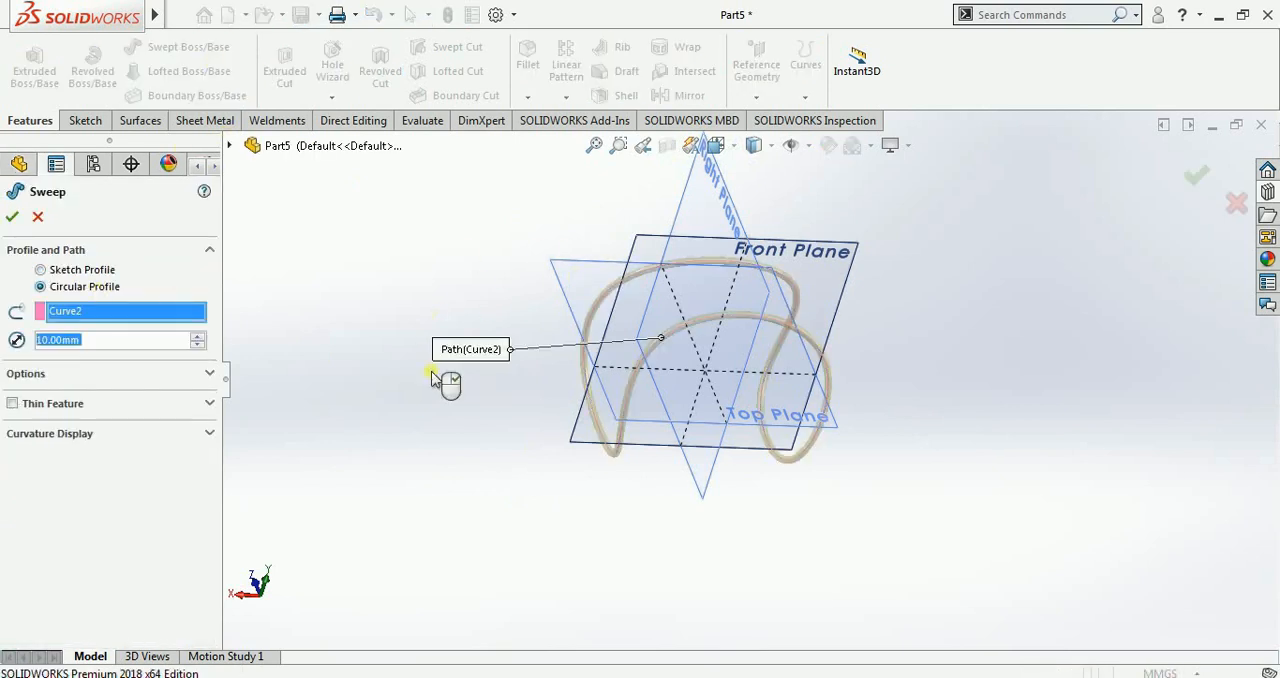
left_click(198, 337)
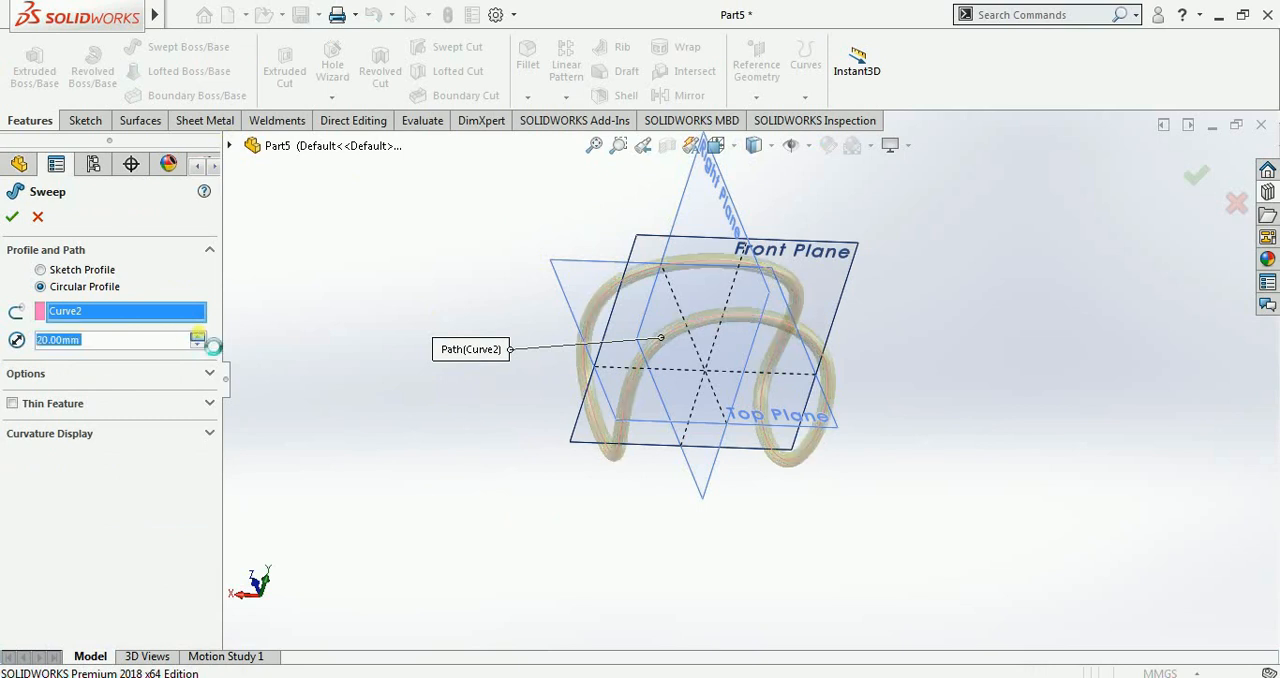
left_click(198, 337)
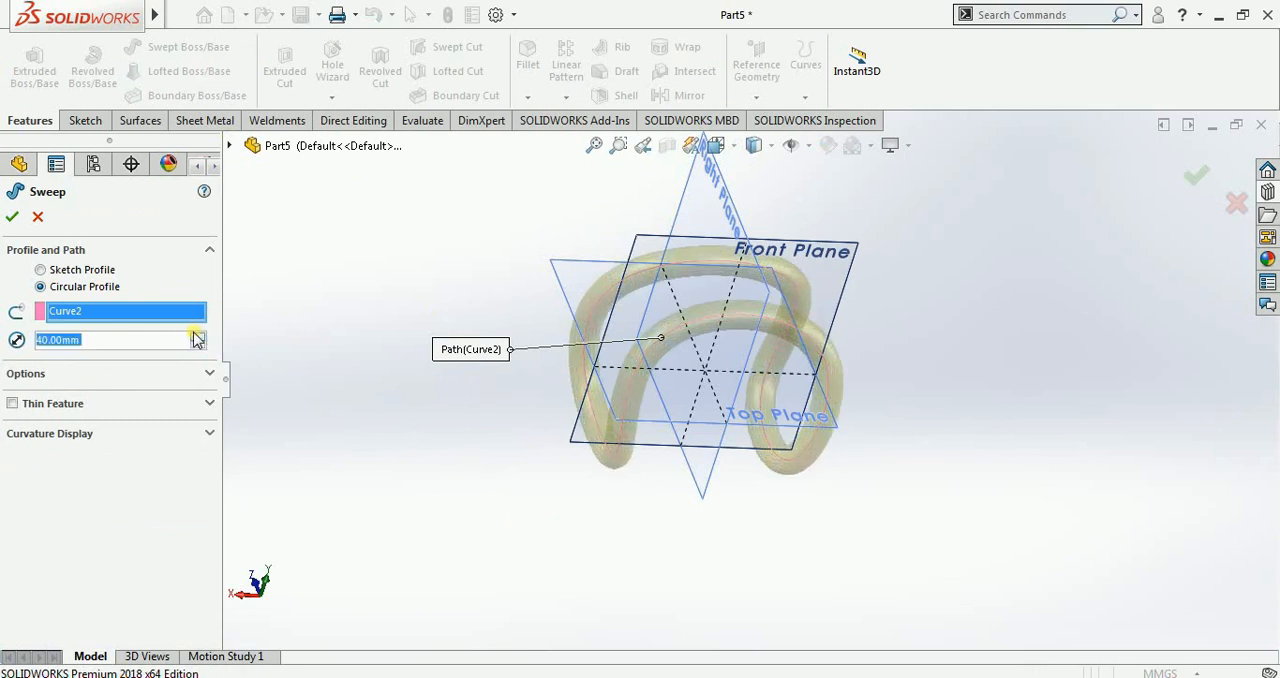
left_click(12, 216)
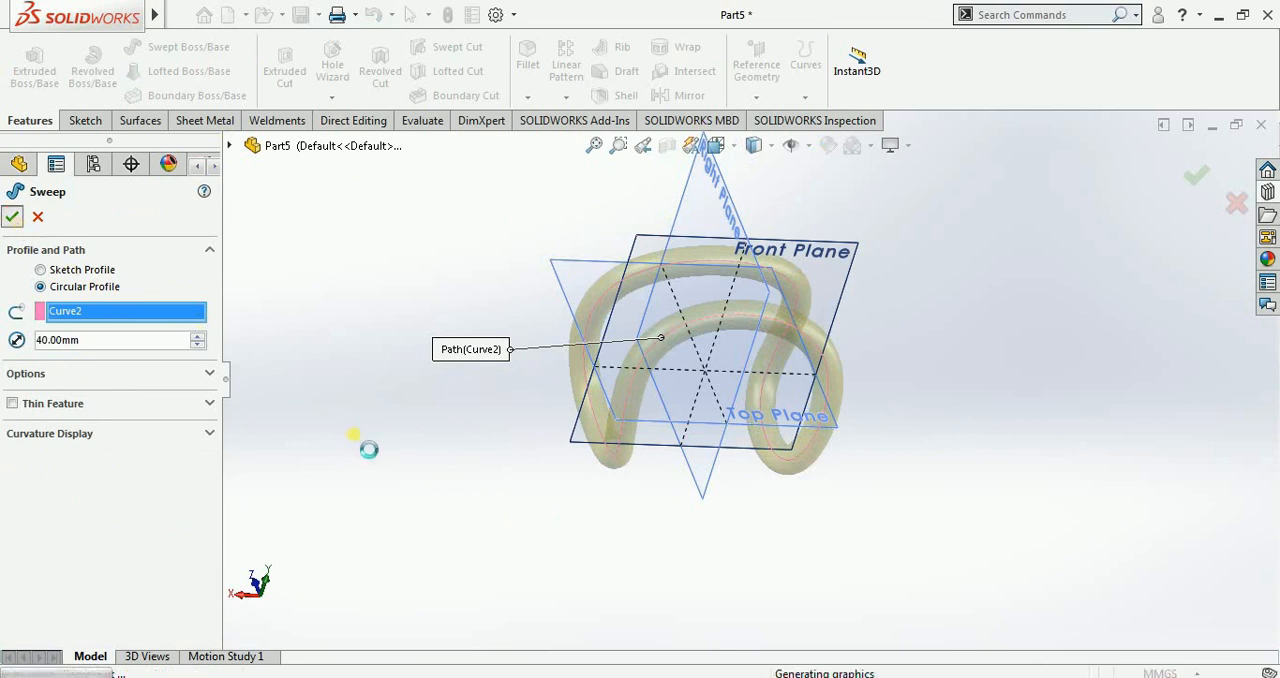
middle_click_drag(765, 513, 669, 503)
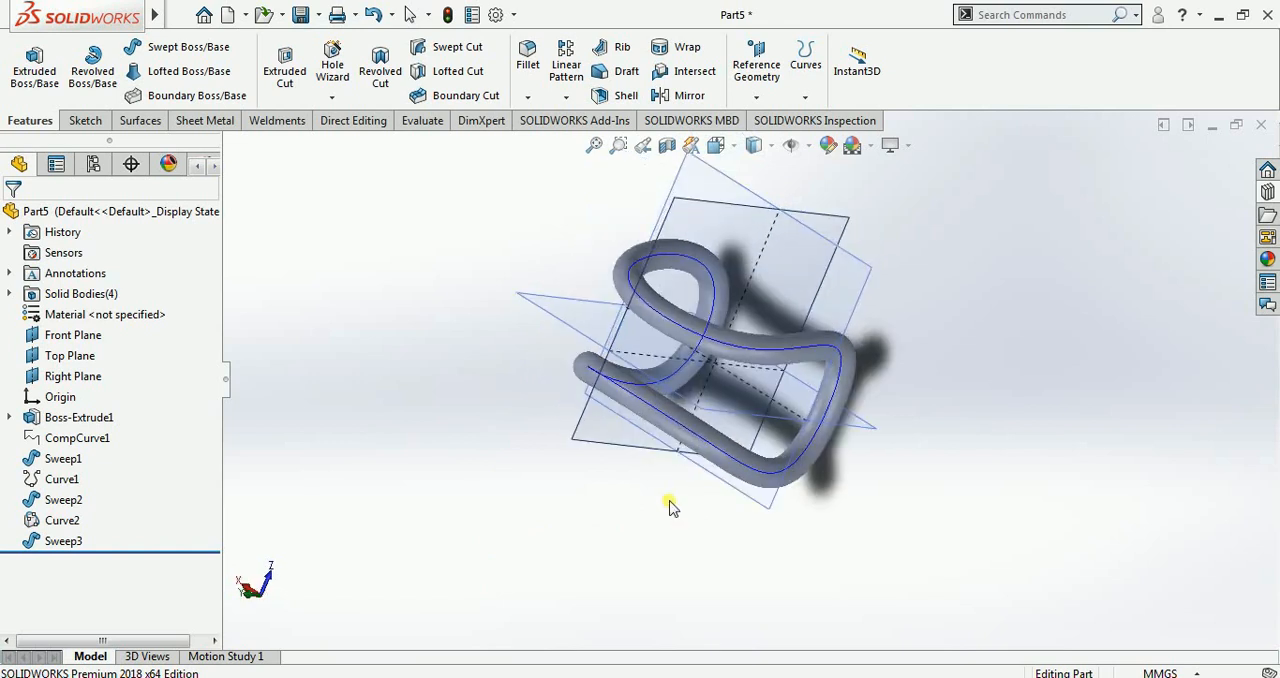
left_click(805, 97)
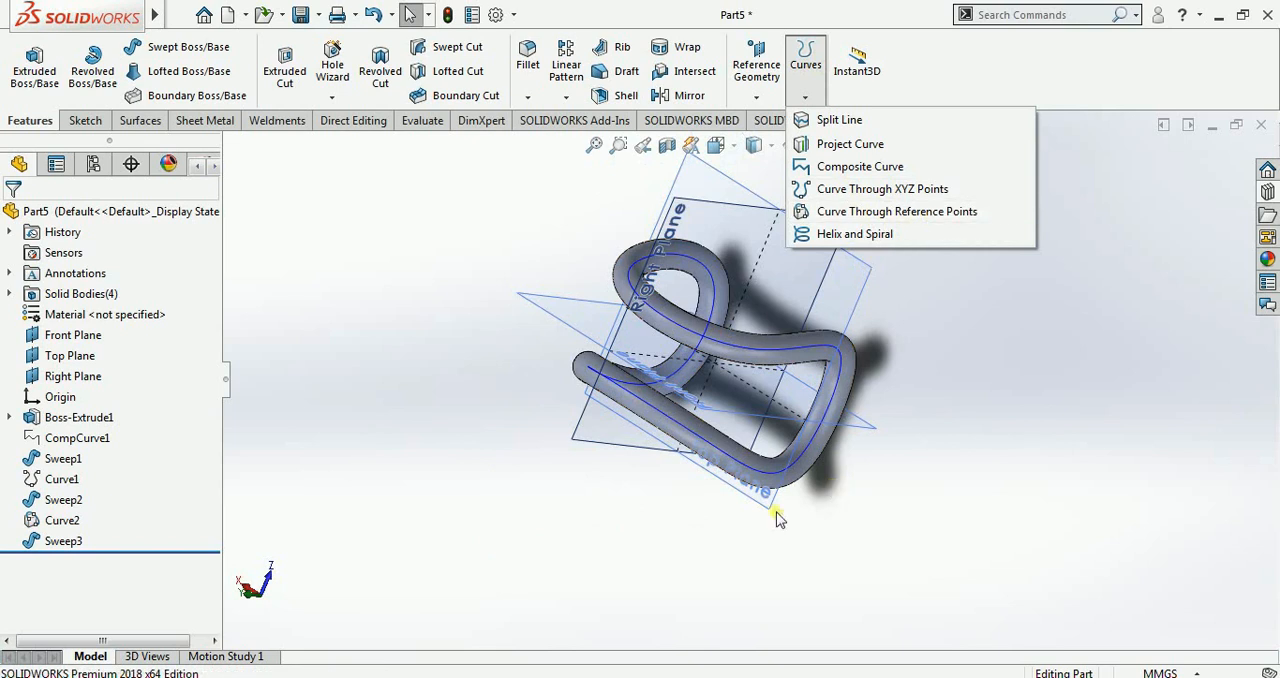
left_click(676, 533)
middle_click_drag(652, 517, 770, 250)
left_click(802, 99)
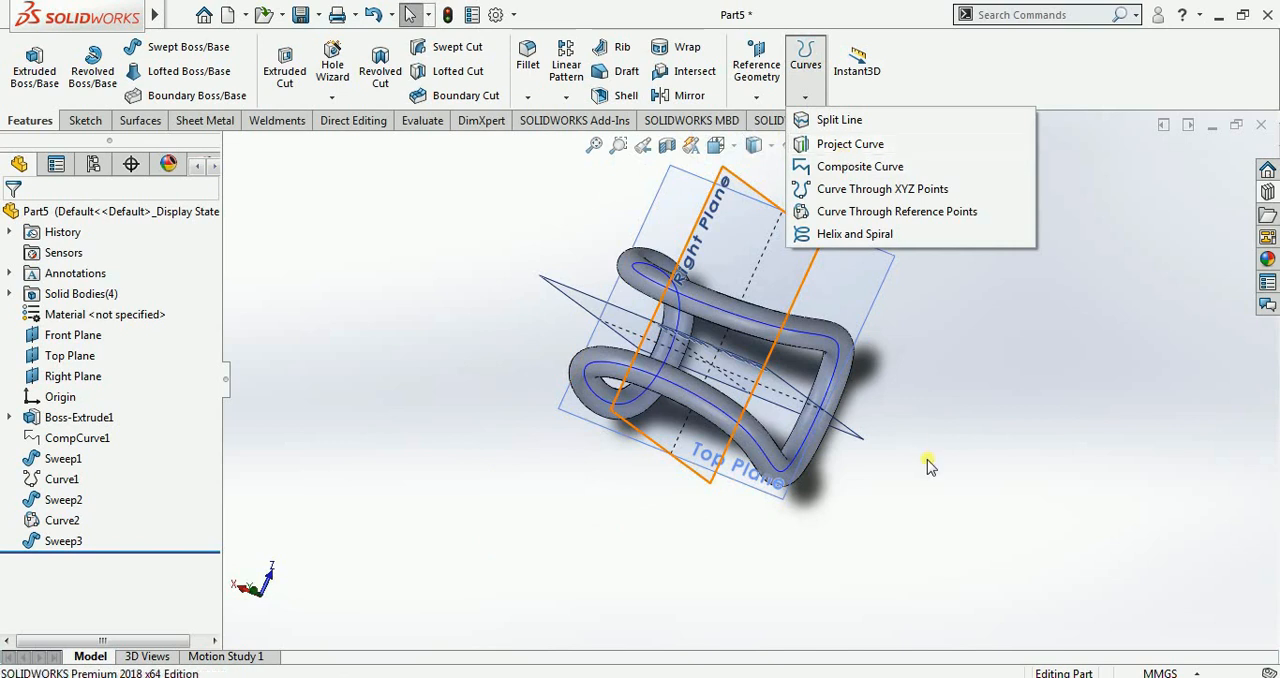
left_click(837, 150)
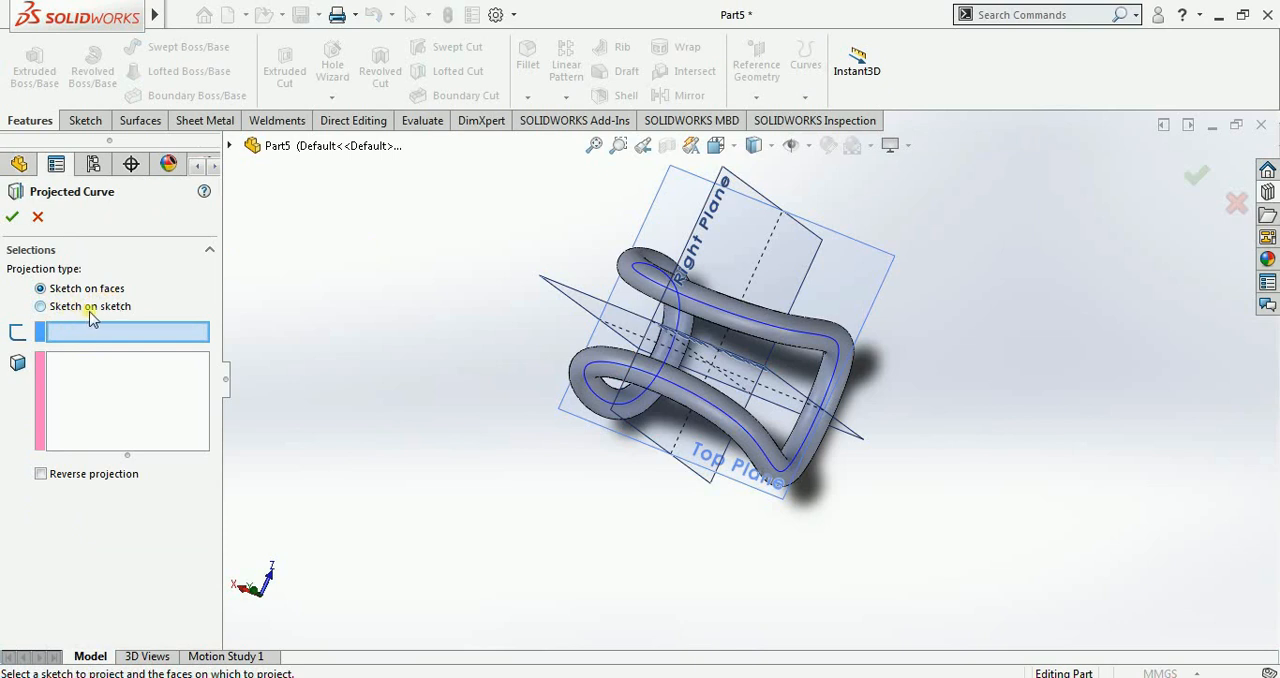
left_click(37, 217)
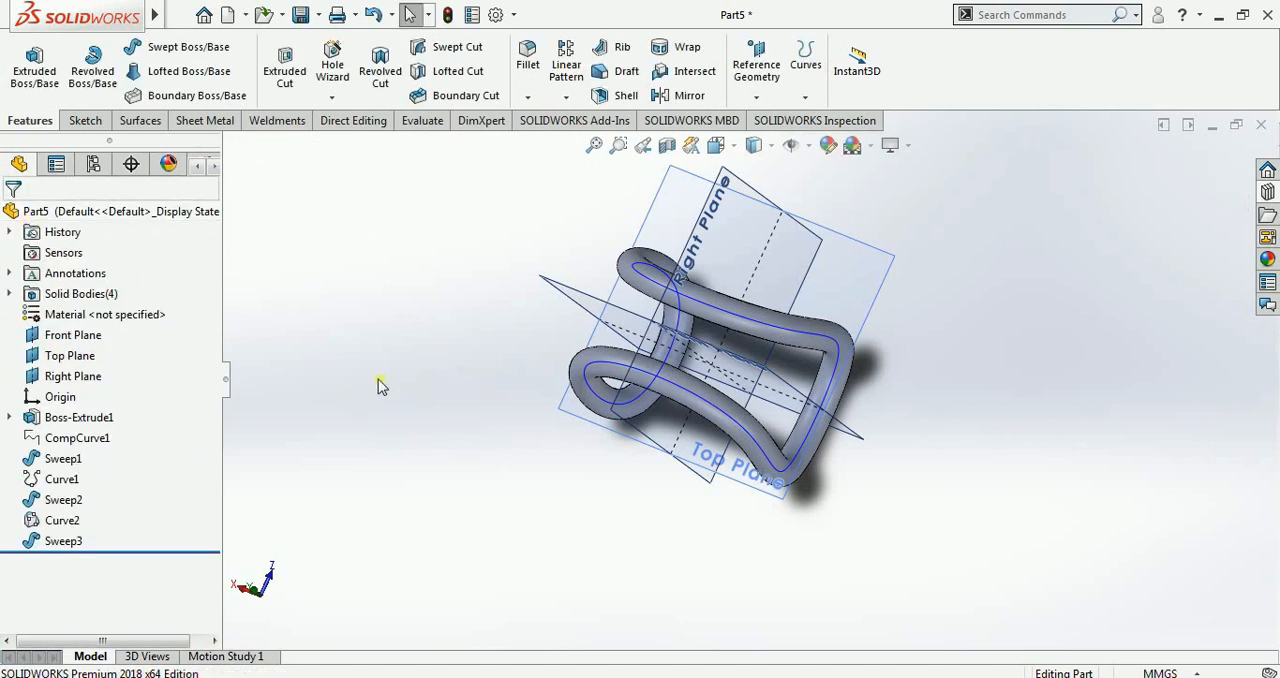
Step: Create a new part document and show its Front, Top and Right planes
left_click(223, 17)
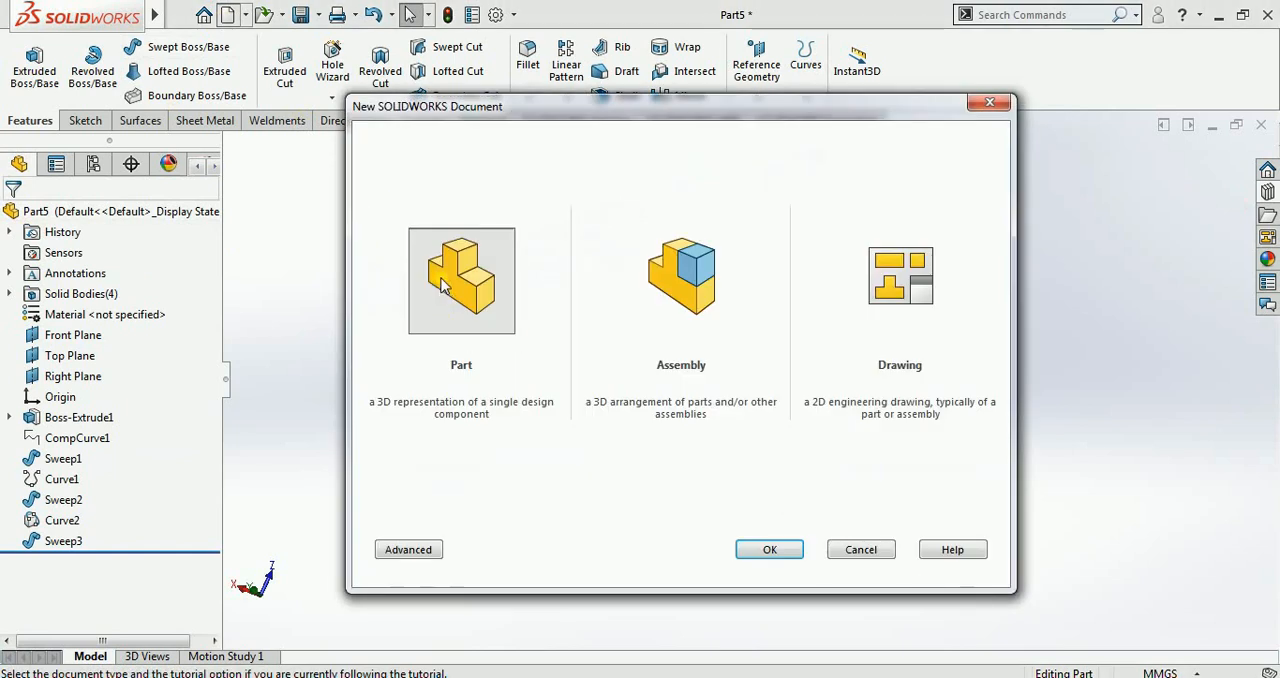
double_click(450, 289)
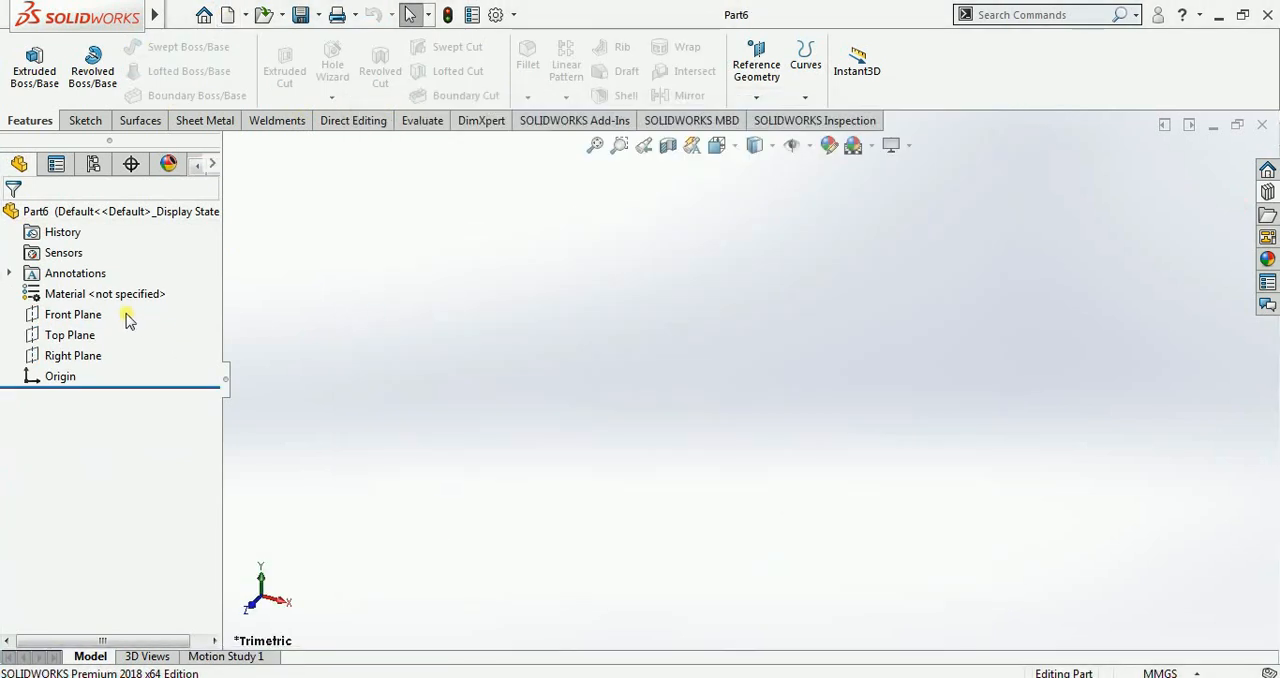
left_click_drag(75, 355, 80, 362)
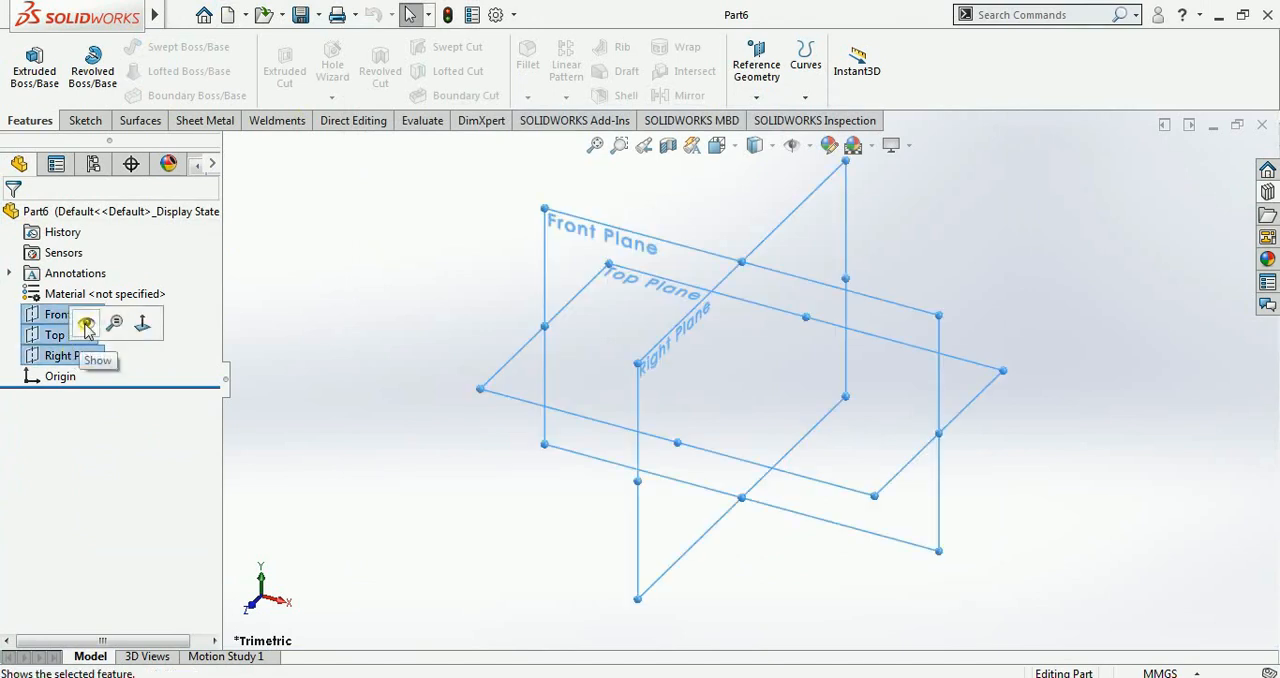
left_click(381, 228)
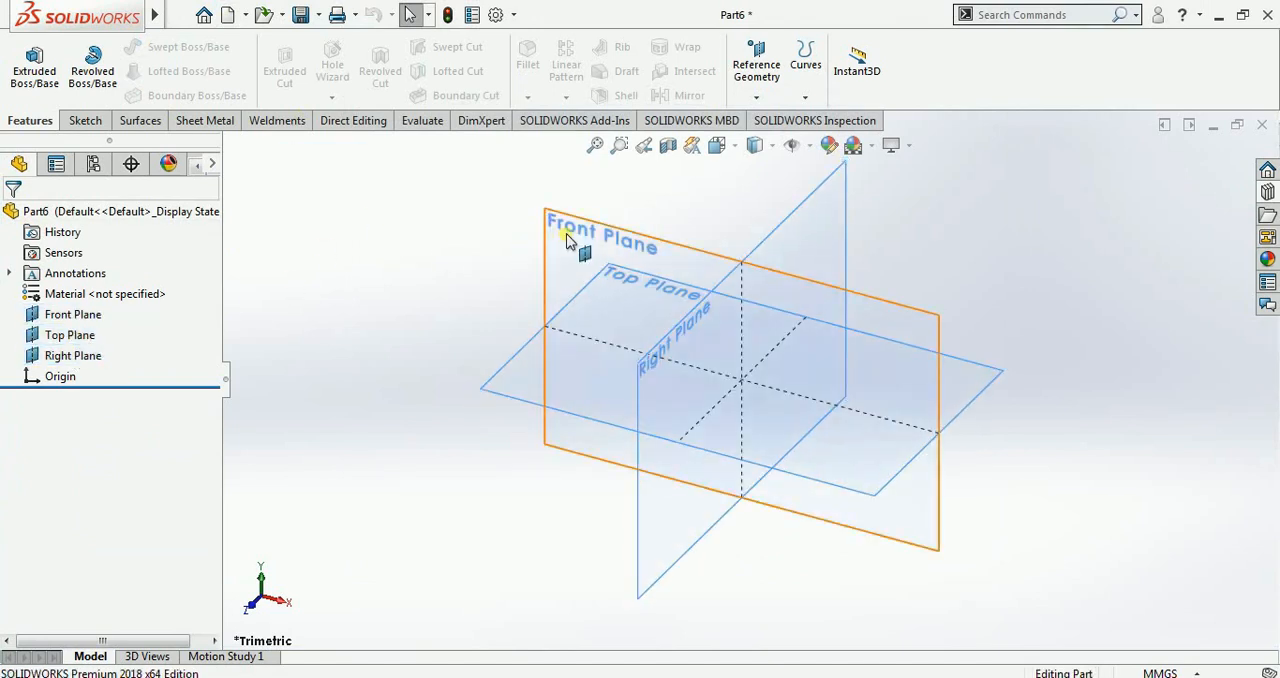
Step: Sketch an upward-bulging three-point arc on the Front Plane, centred at about X -86, Y -51 mm, and exit the sketch
left_click(566, 240)
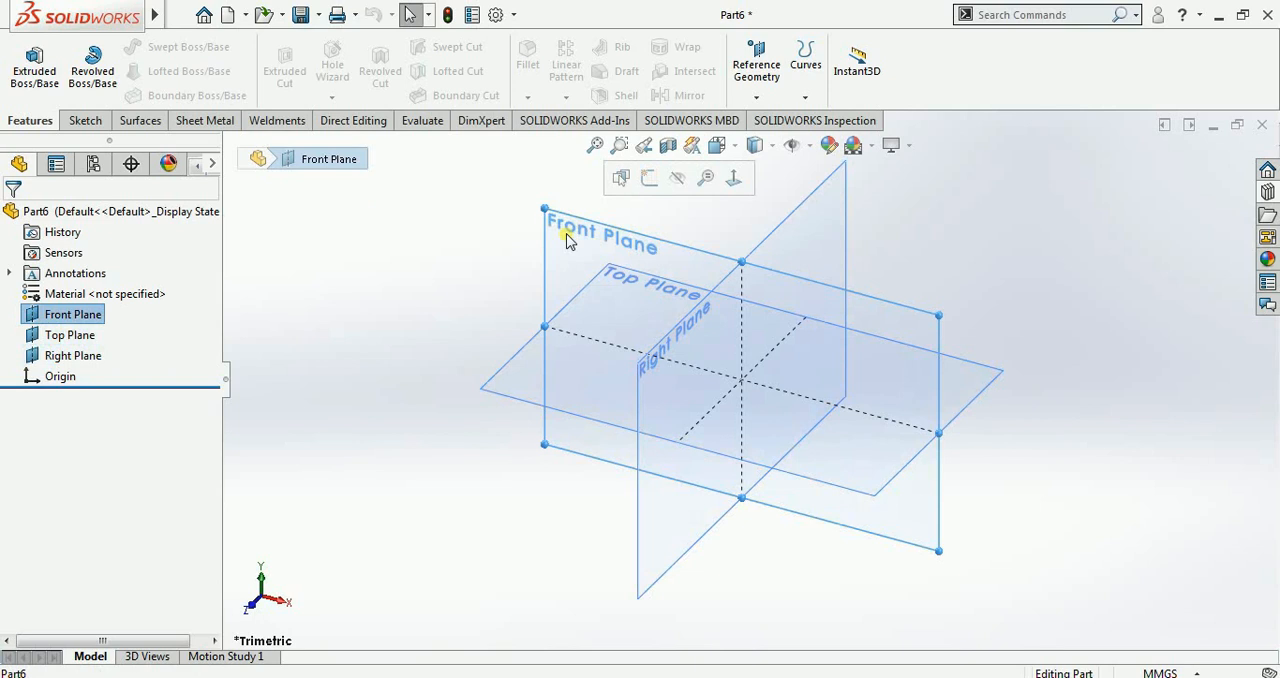
left_click(645, 182)
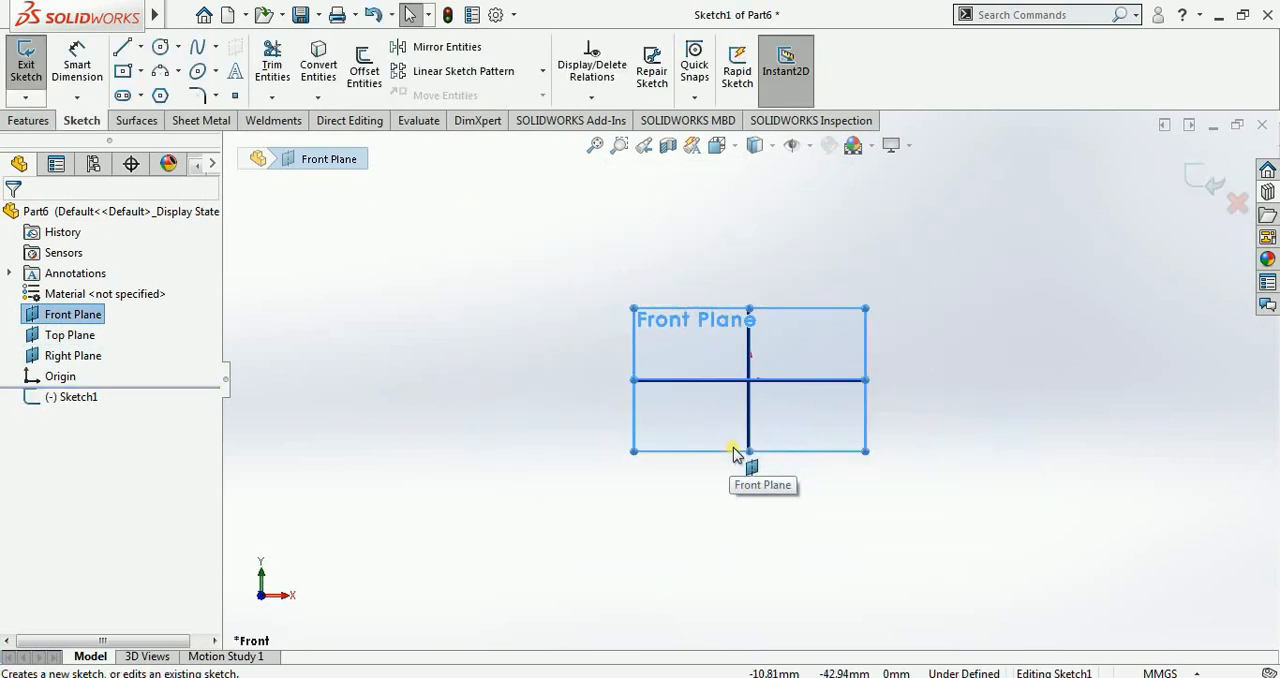
scroll(584, 356, "up", 1)
scroll(560, 320, "down", 2)
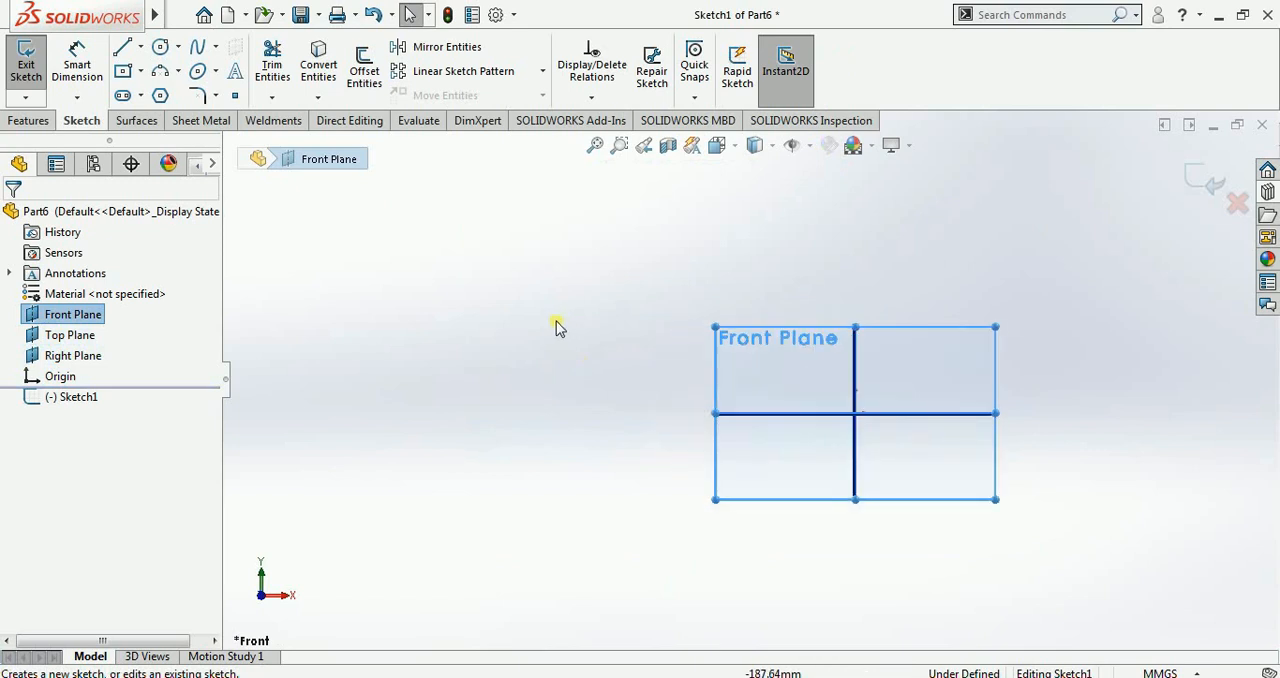
left_click(160, 71)
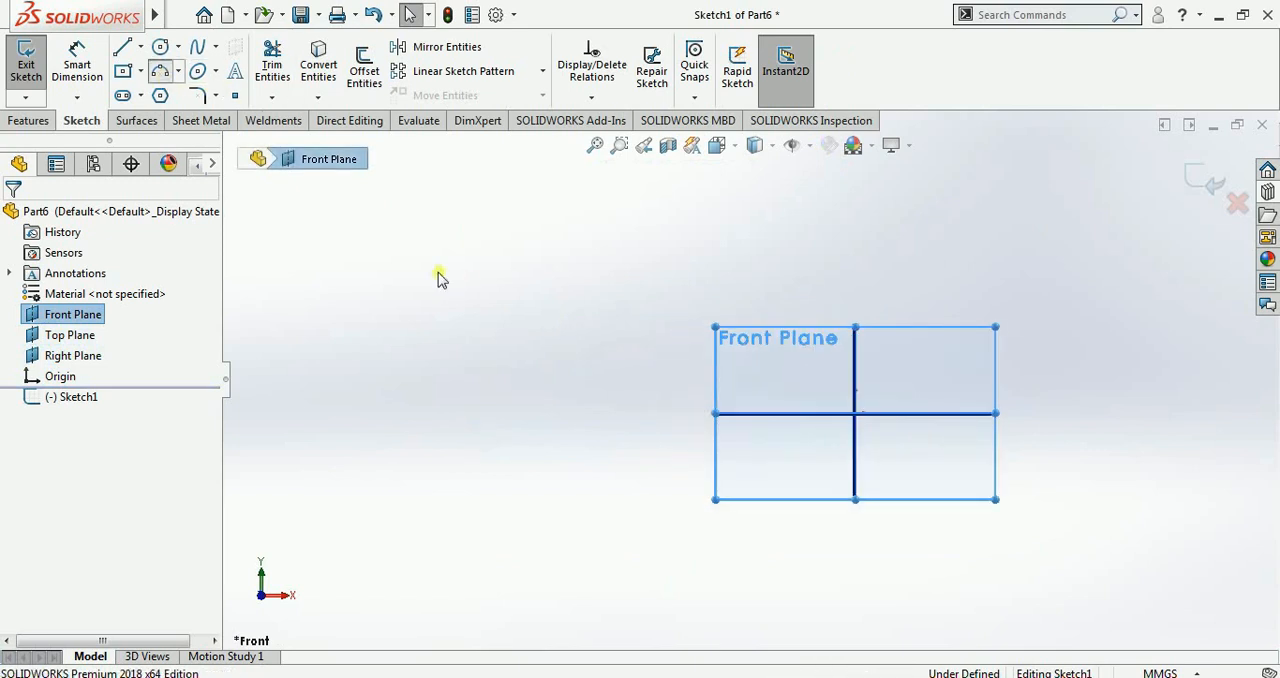
left_click(610, 413)
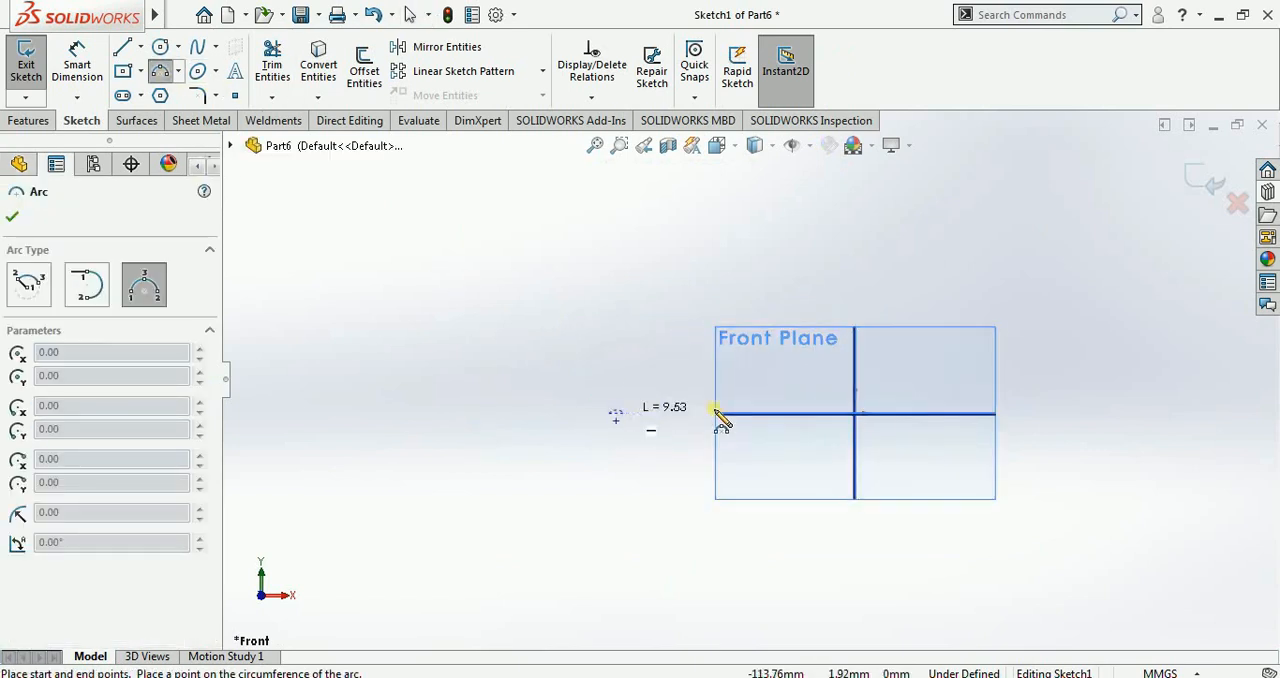
left_click(829, 413)
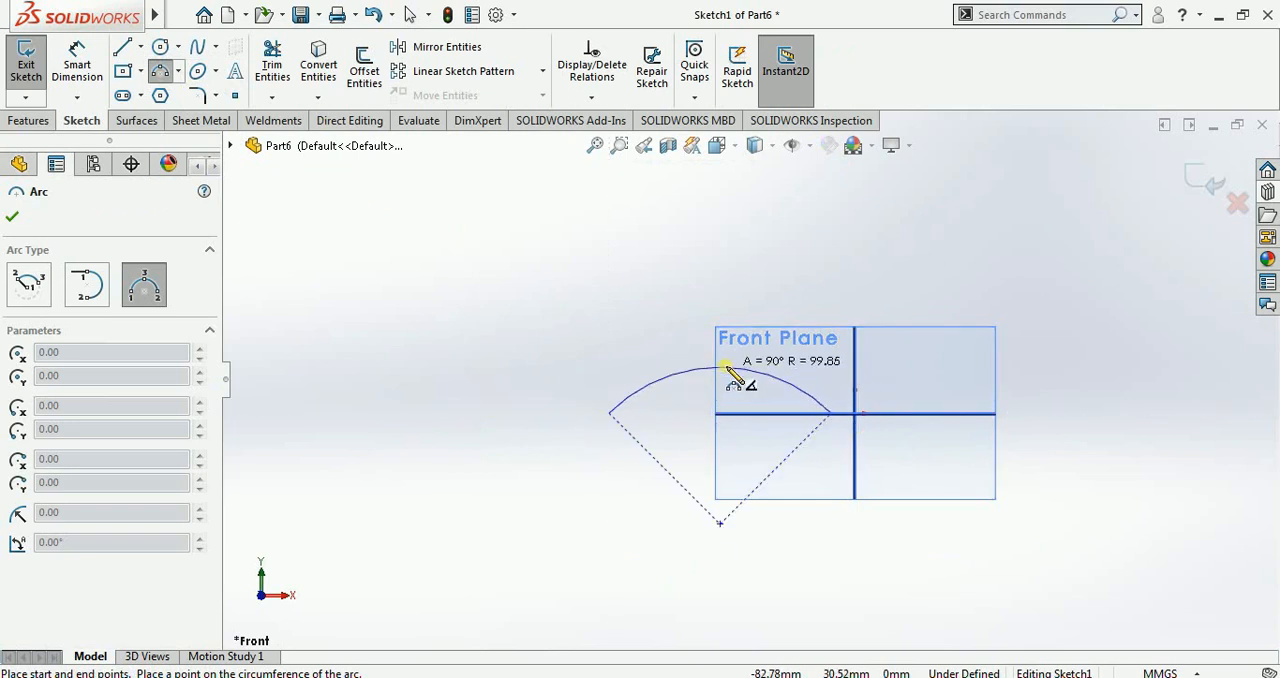
left_click(721, 357)
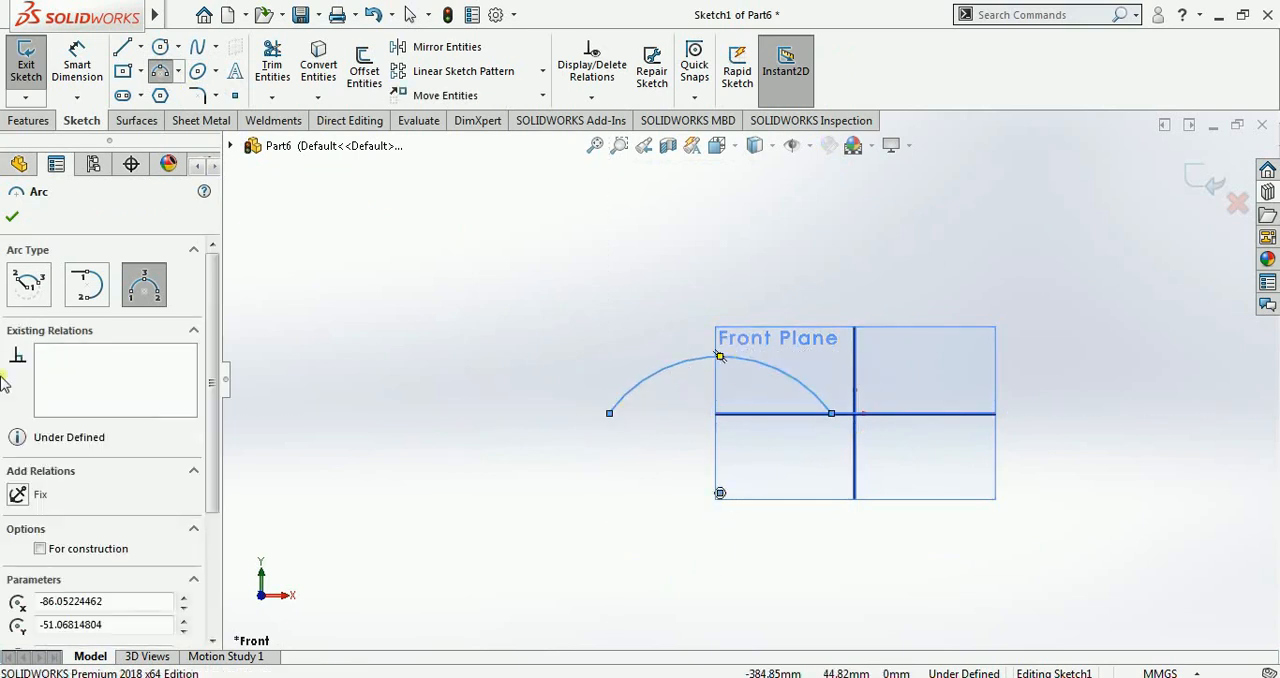
left_click(12, 219)
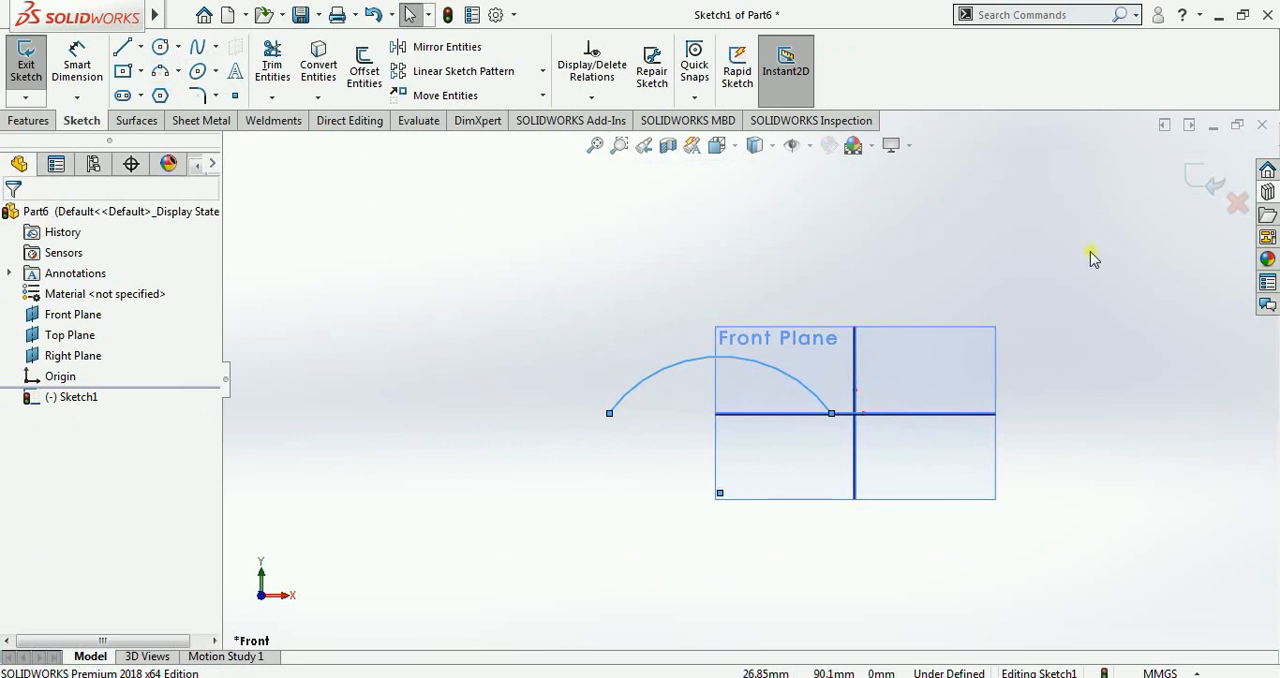
left_click(1204, 188)
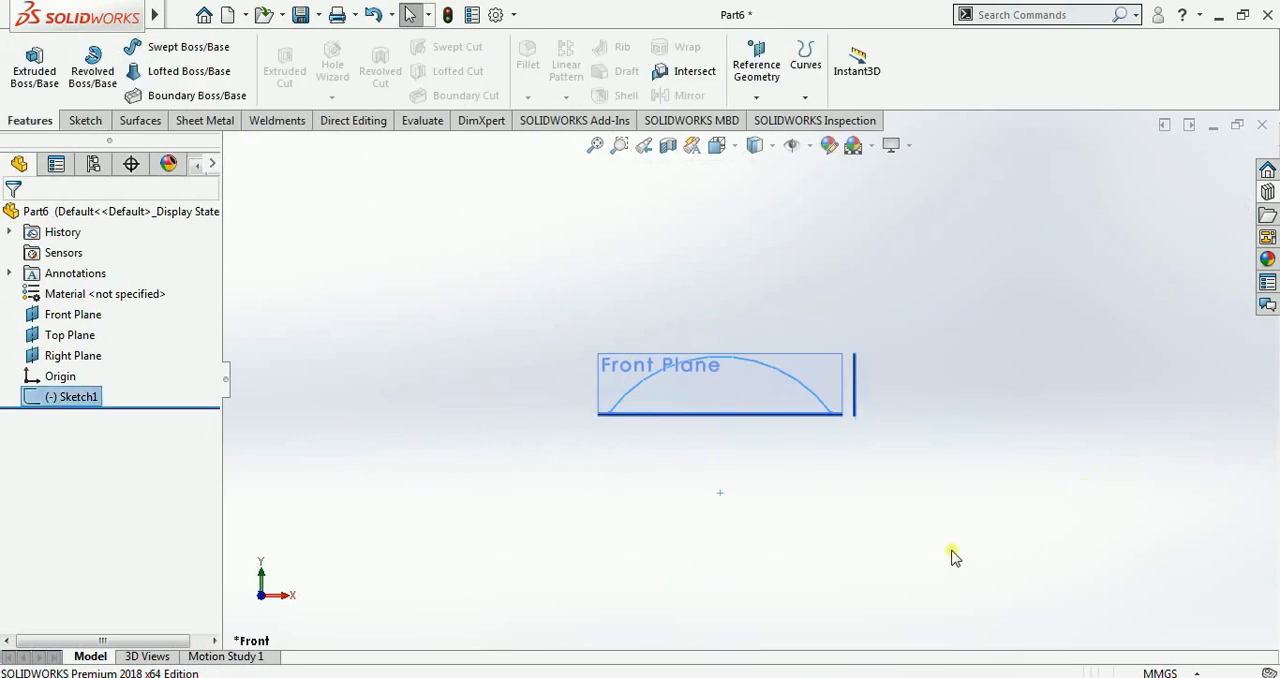
Step: Start a sketch on the Right Plane and orient the view normal to it
mouse_move(949, 549)
middle_mouse_down()
mouse_move(889, 549)
mouse_move(889, 578)
mouse_move(929, 569)
middle_mouse_up()
scroll(851, 417, "down", 5)
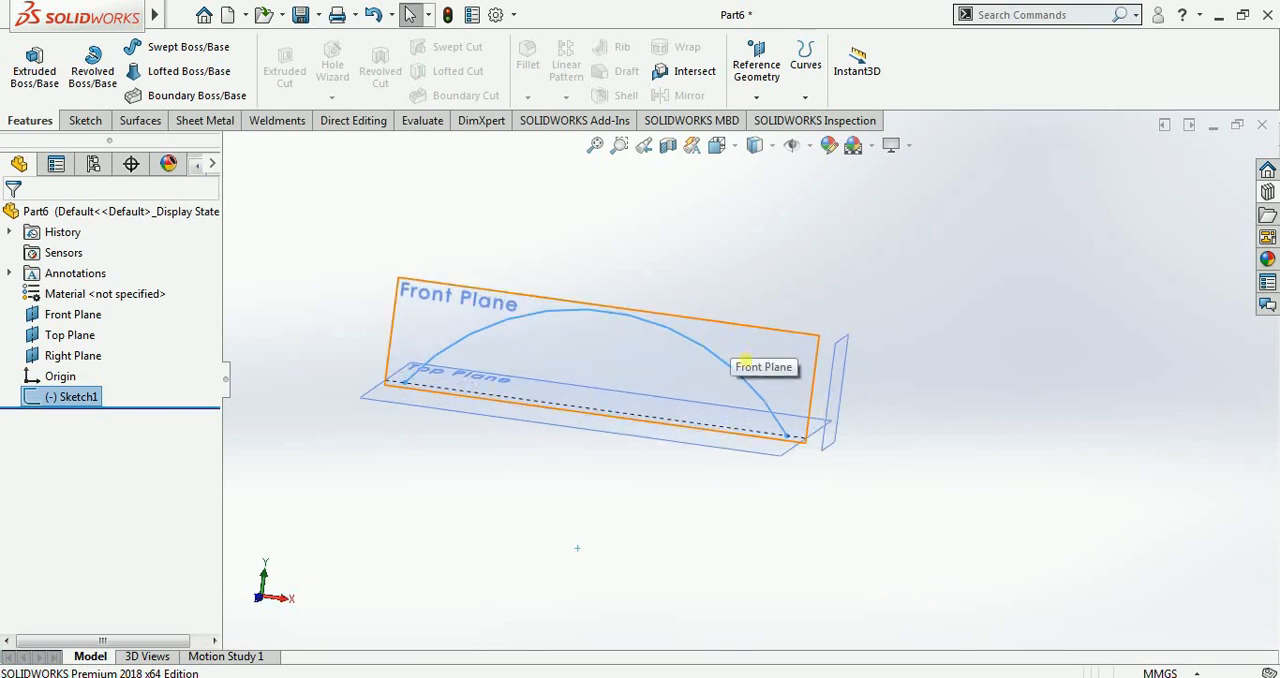
middle_click_drag(746, 360, 737, 374)
left_click(830, 368)
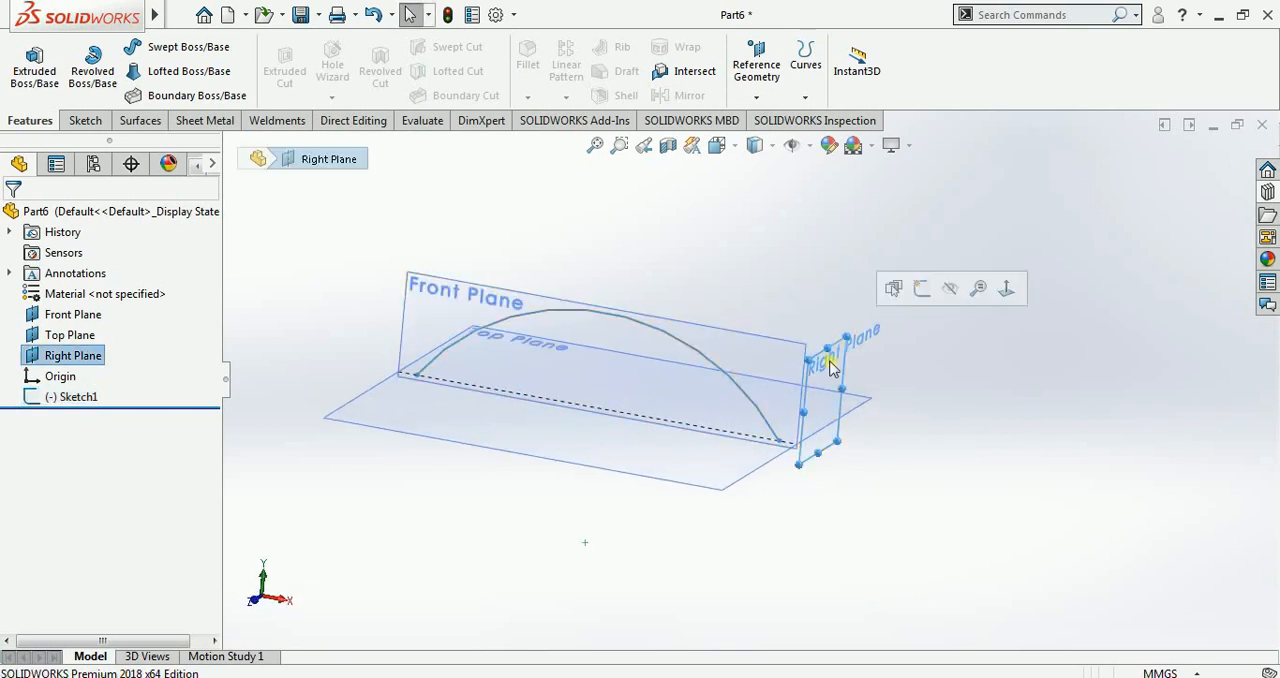
middle_click_drag(910, 423, 866, 391)
left_click(823, 357)
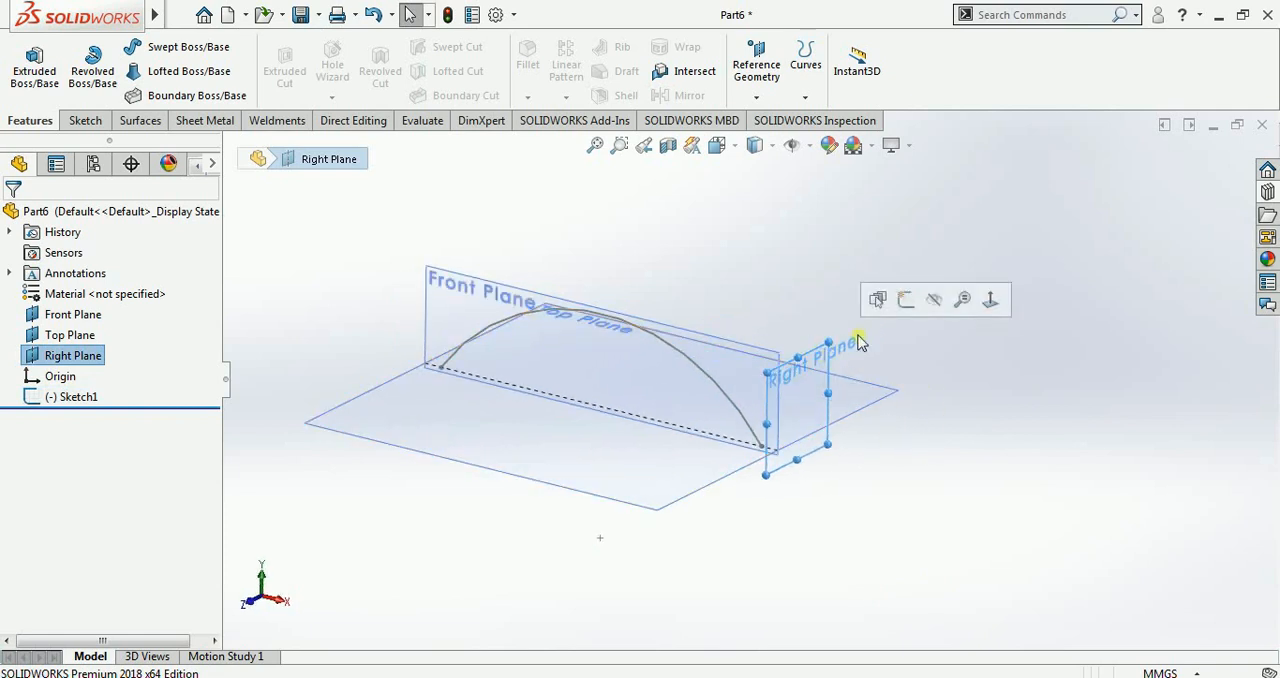
left_click(905, 302)
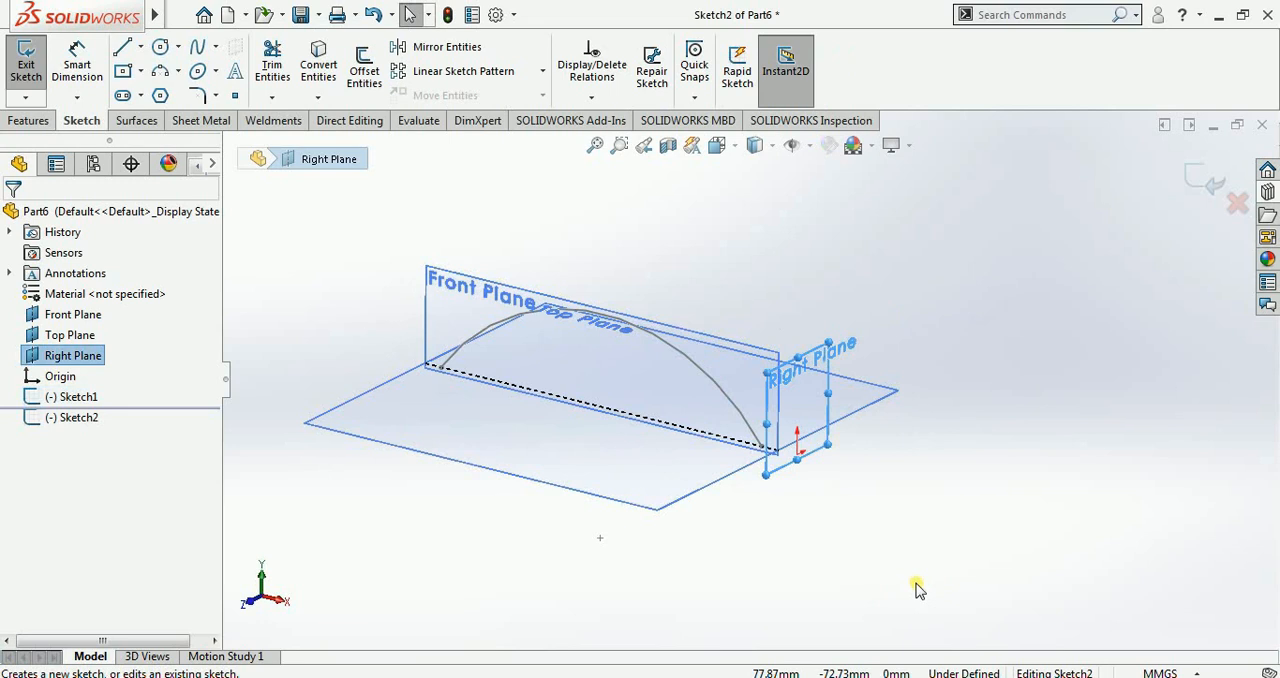
key("ctrl+8")
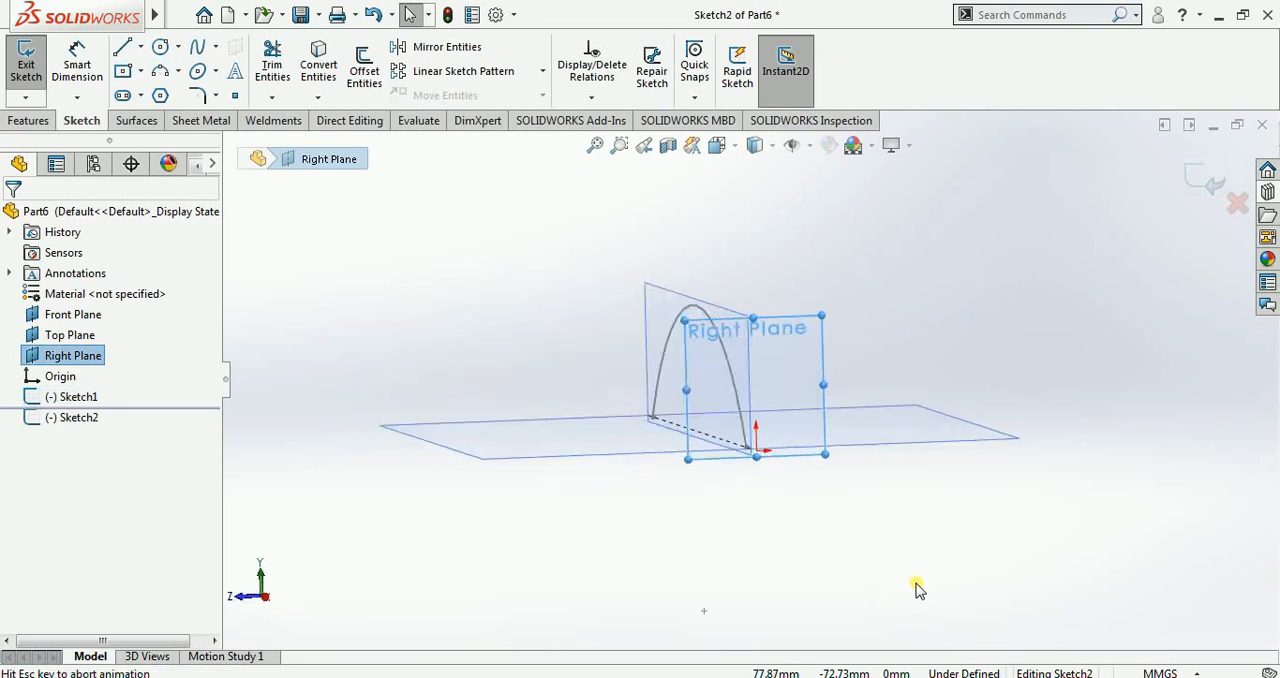
scroll(1070, 537, "up", 2)
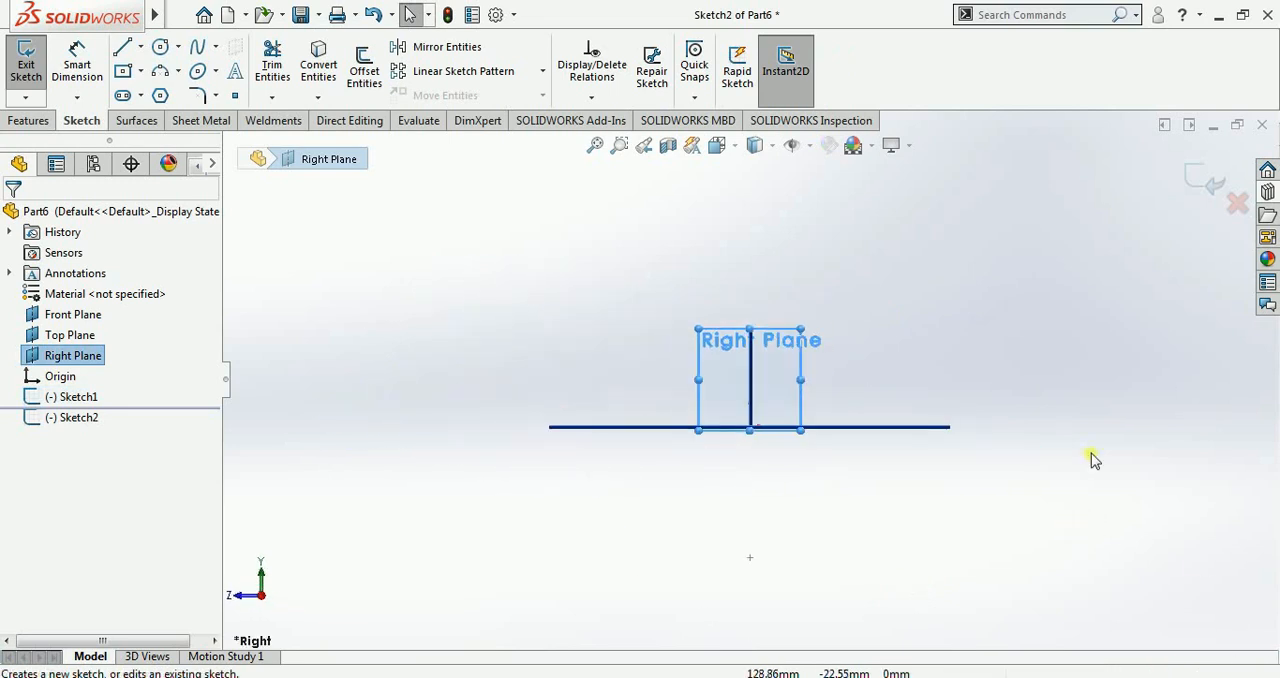
scroll(1076, 393, "down", 2)
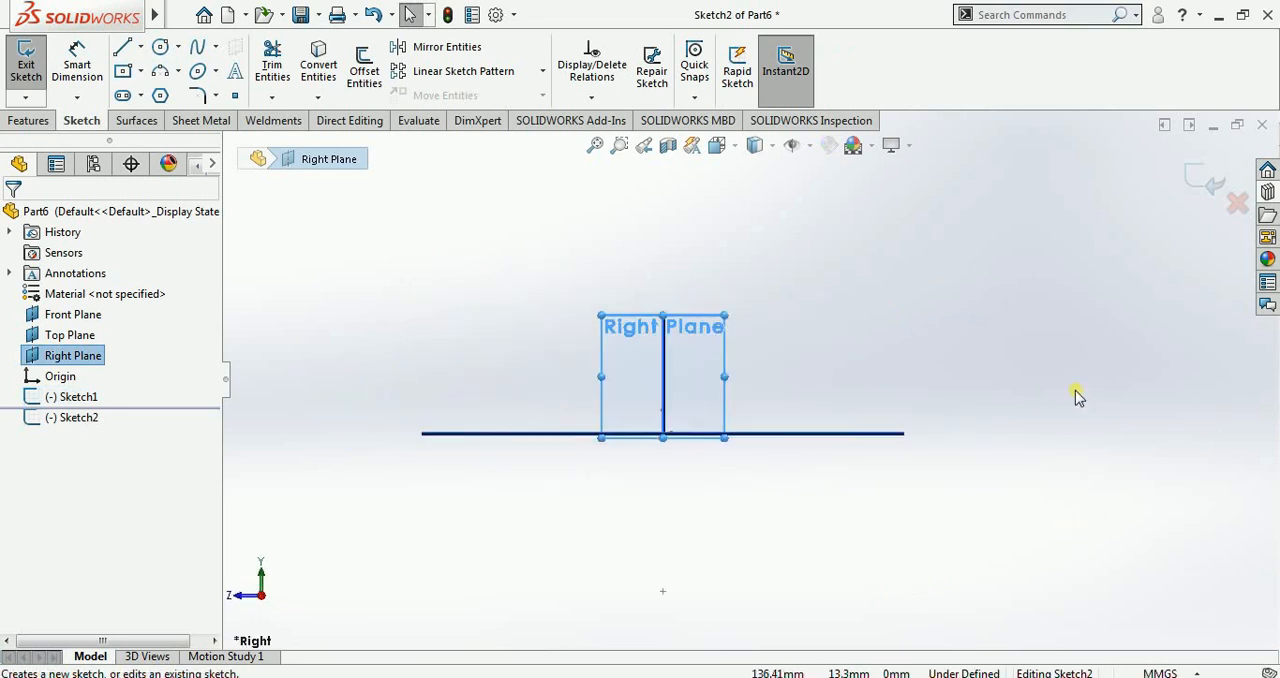
Step: Draw a circle beside the Right Plane's outline, centred at about X 41, Y 25 mm
left_click(158, 49)
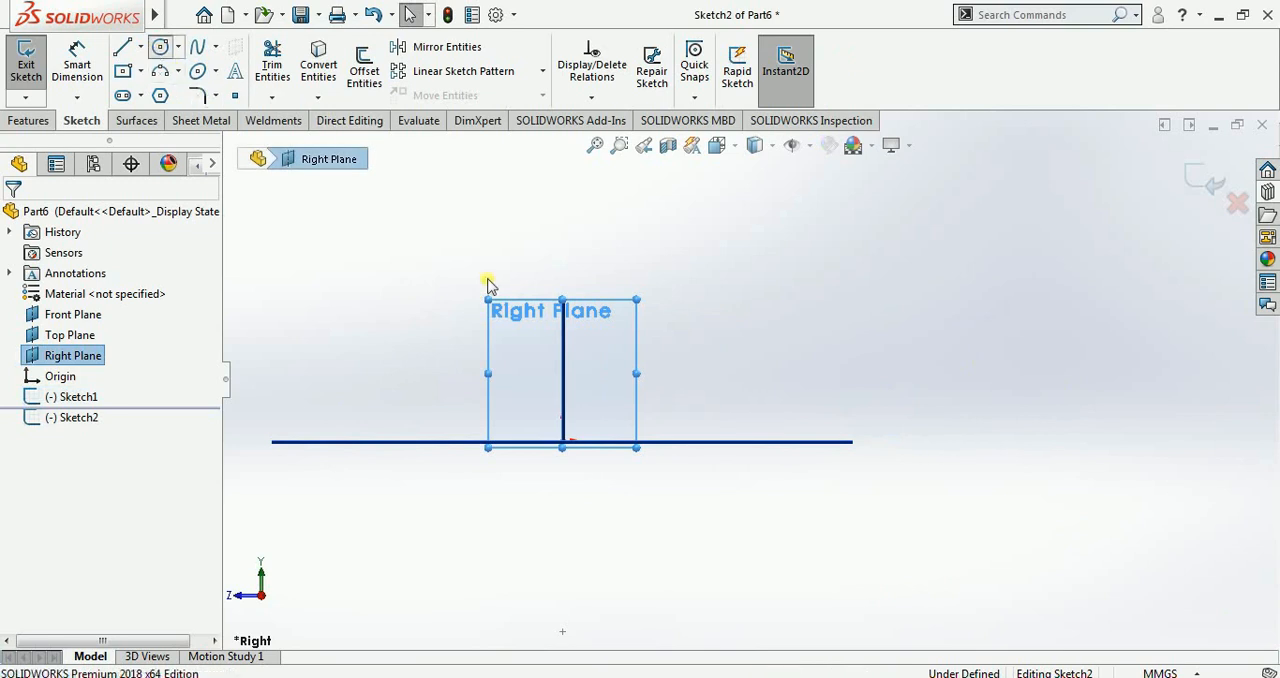
left_click(716, 347)
left_click(748, 405)
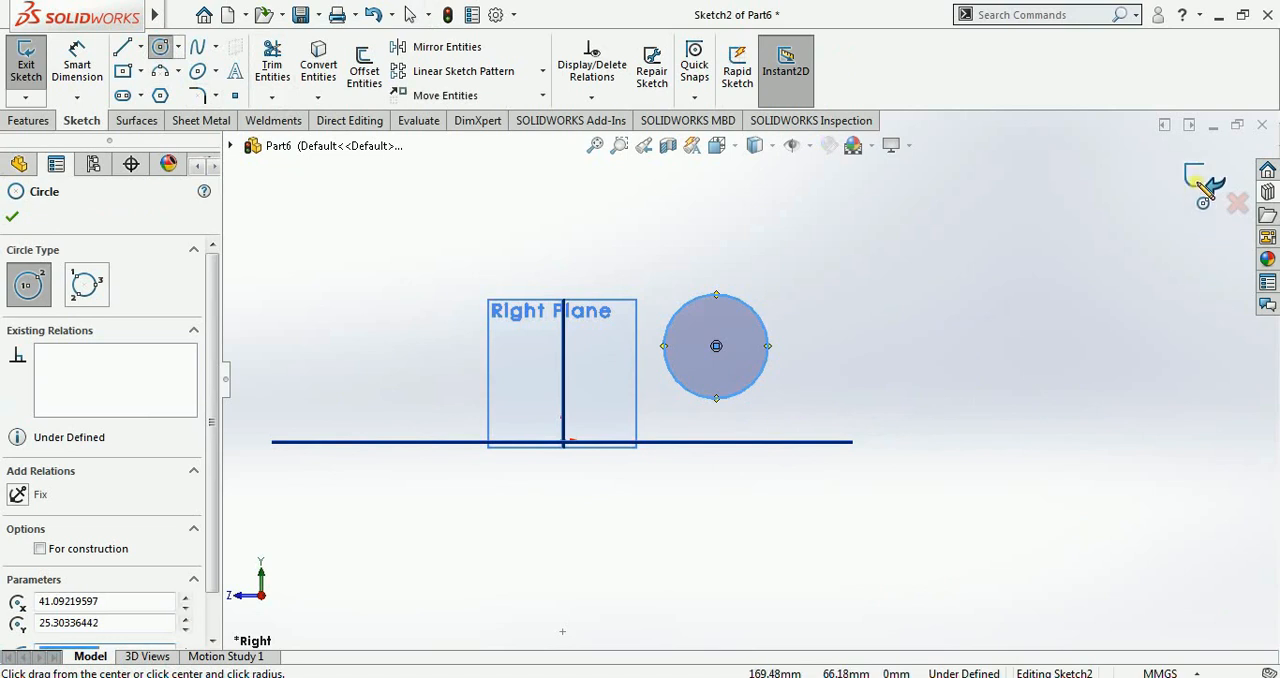
Step: Exit the circle sketch on the Right Plane and turn the view to show both sketches
left_click(1203, 187)
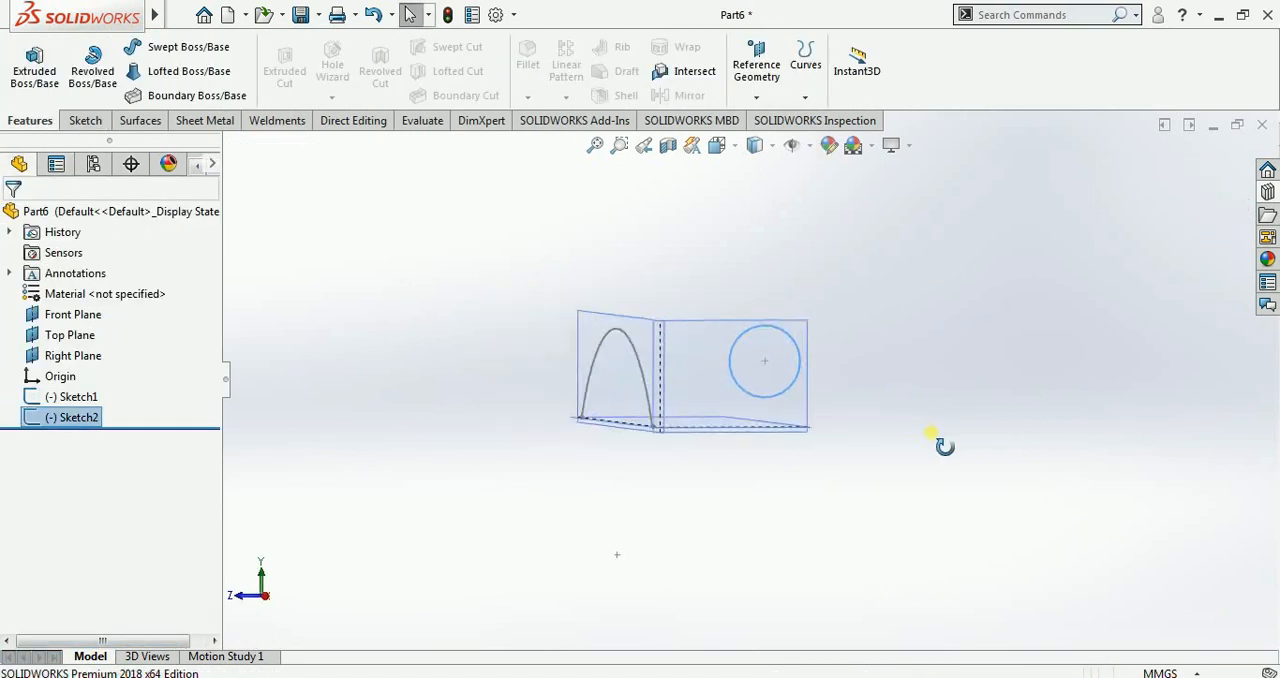
mouse_move(931, 433)
middle_mouse_down()
mouse_move(963, 444)
mouse_move(979, 577)
middle_mouse_up()
left_click(905, 512)
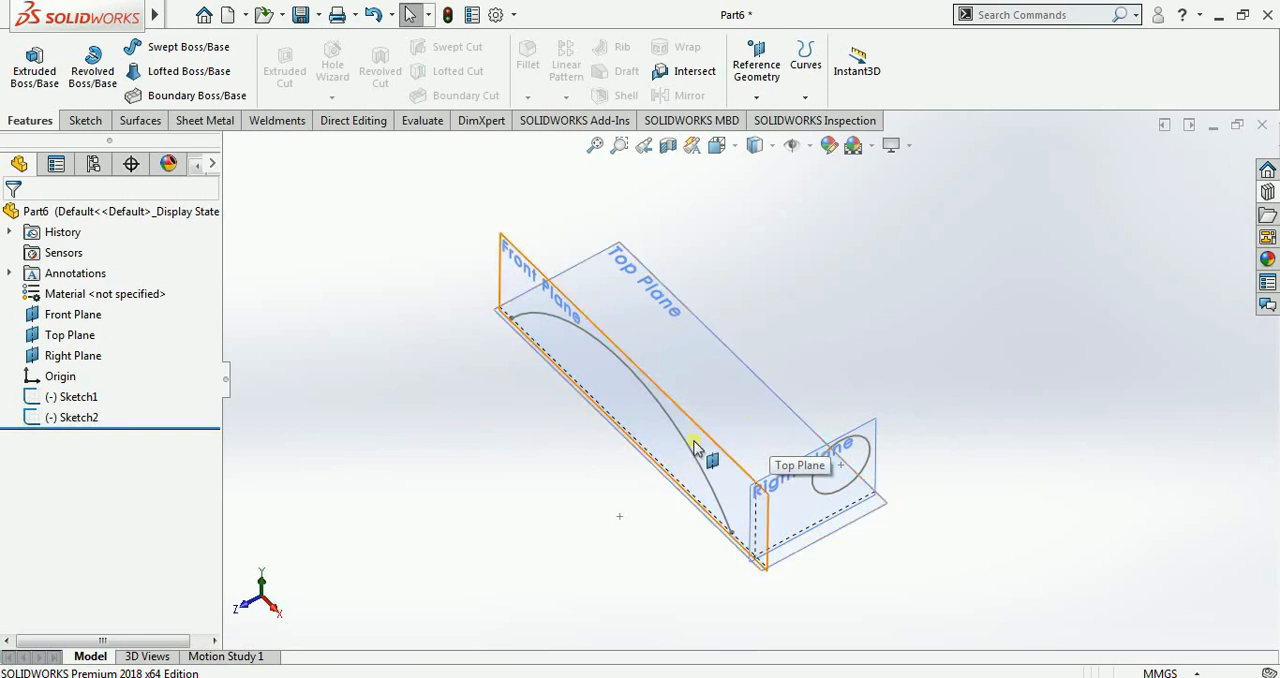
Step: Create a projected curve with the Sketch on sketch type from the Front Plane arc and the Right Plane circle
left_click(802, 97)
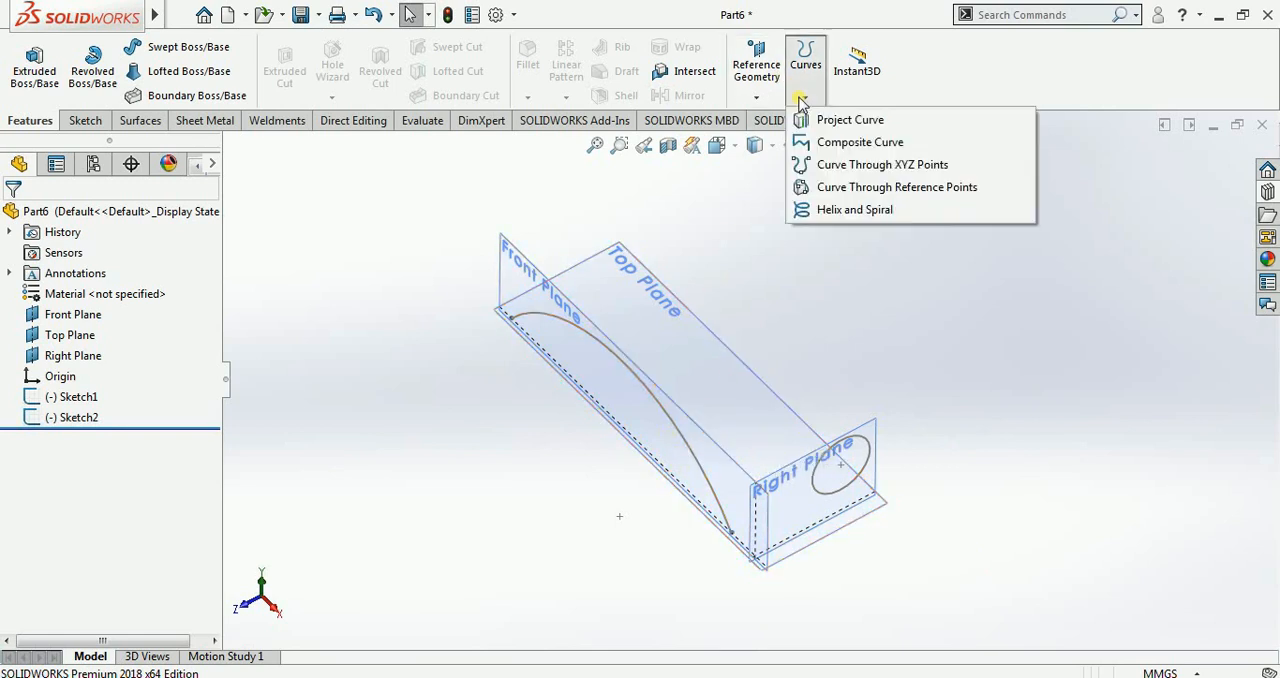
left_click(872, 124)
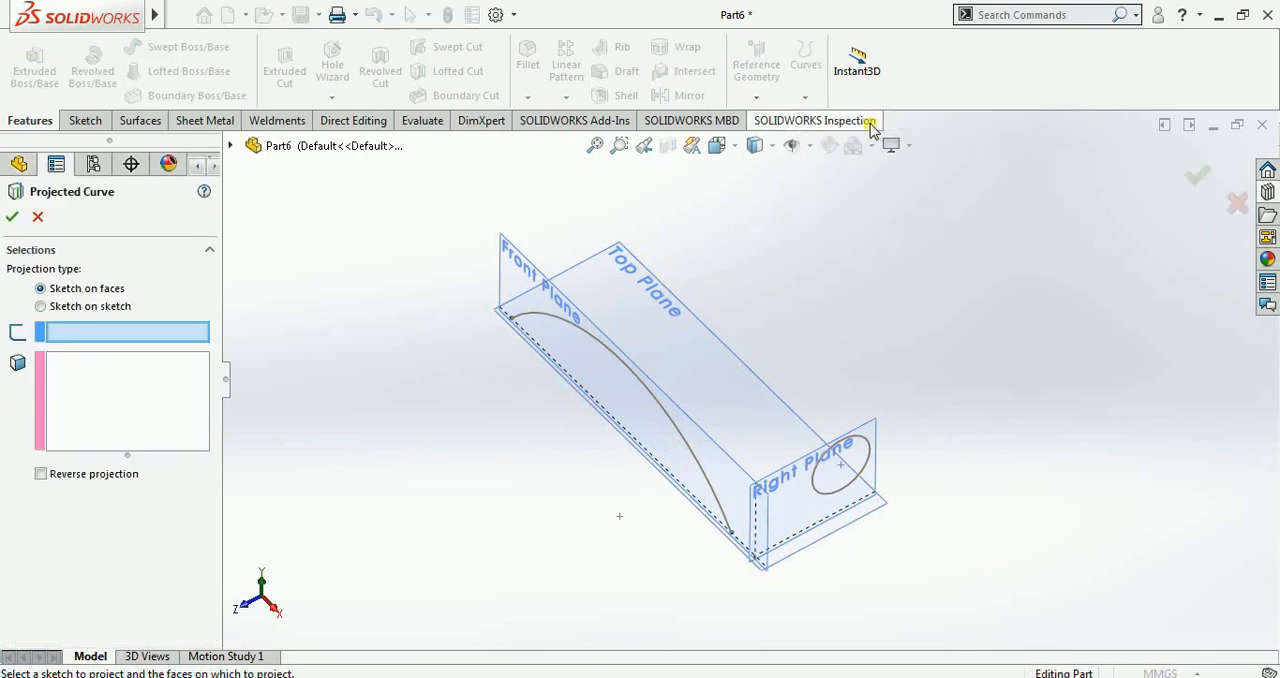
left_click(41, 306)
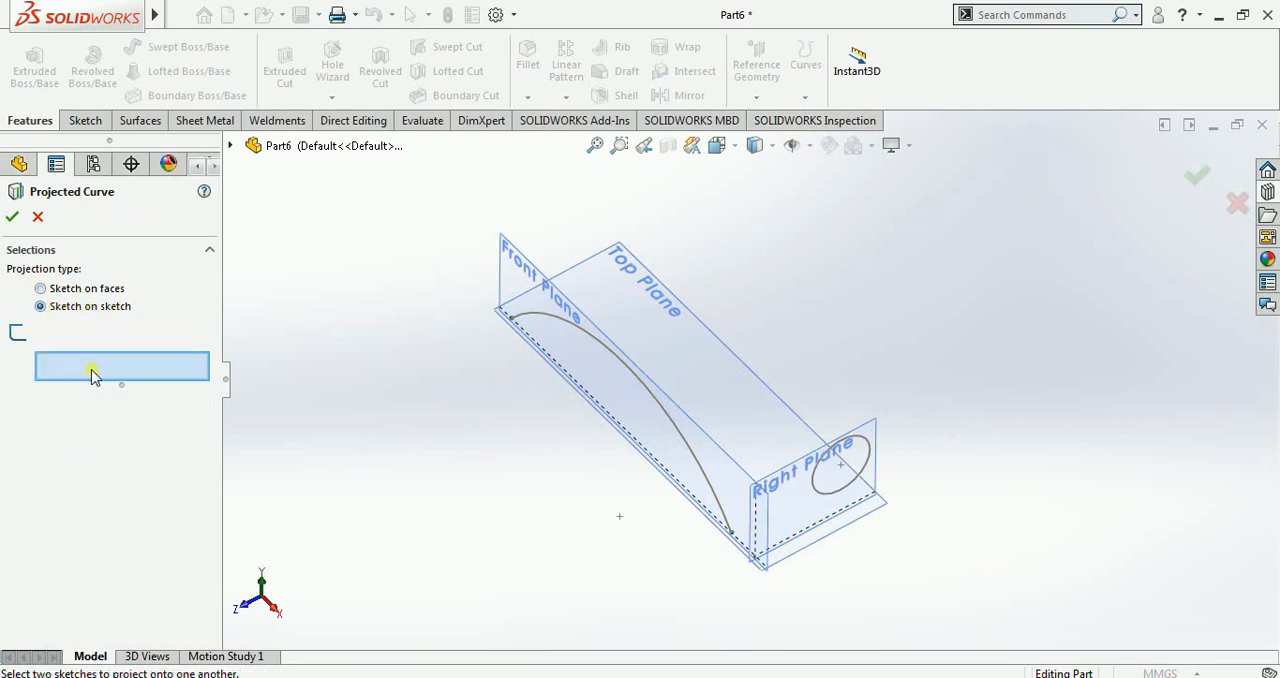
left_click(640, 385)
left_click(838, 452)
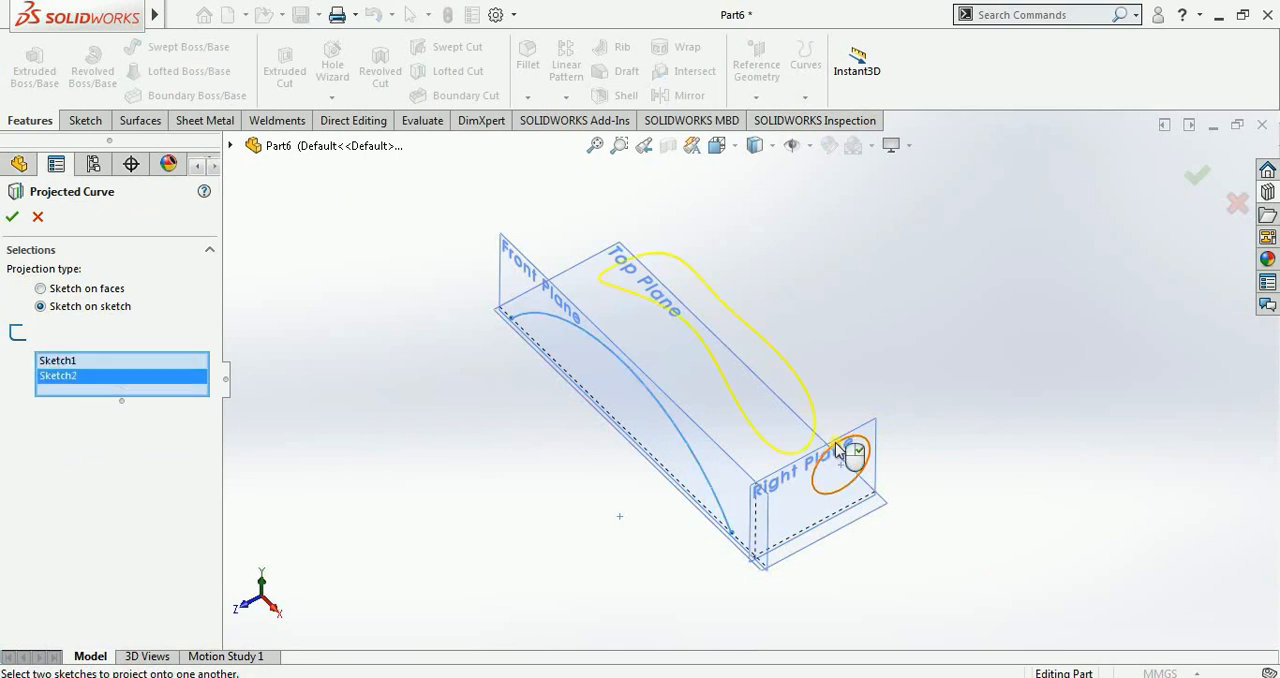
mouse_move(984, 371)
middle_mouse_down()
mouse_move(1006, 374)
mouse_move(1029, 334)
mouse_move(1000, 271)
mouse_move(951, 213)
mouse_move(938, 220)
middle_mouse_up()
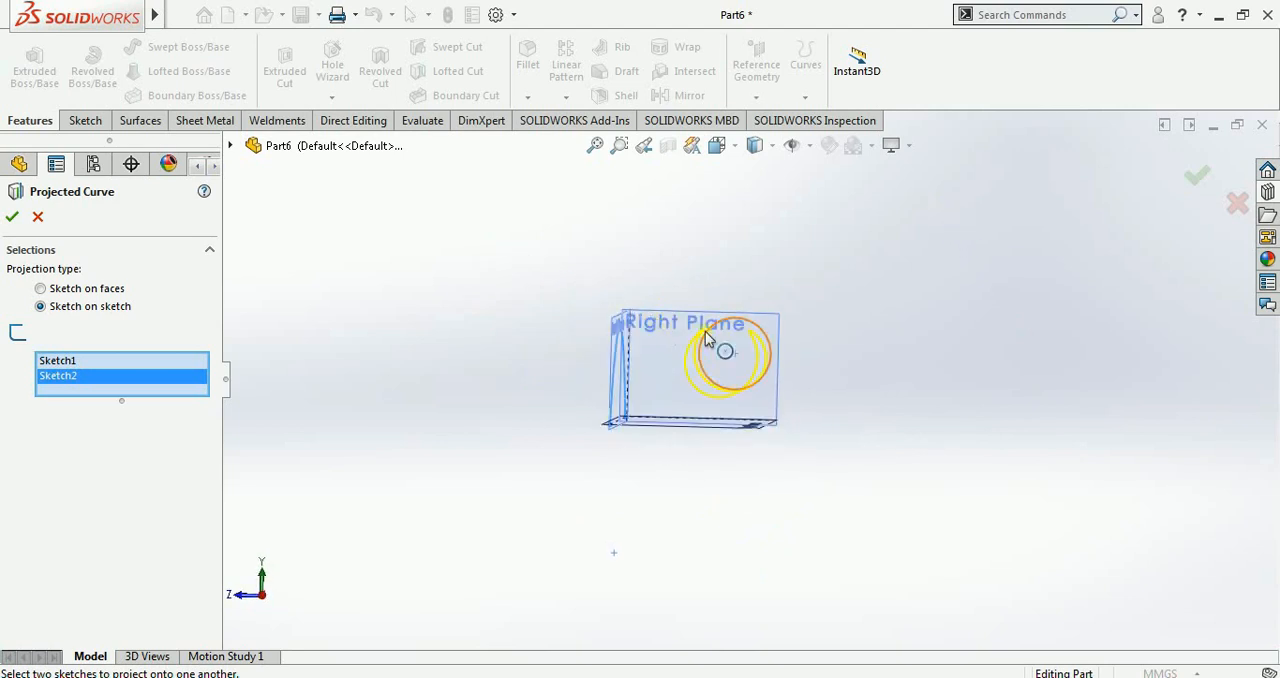
middle_click_drag(875, 357, 1010, 375)
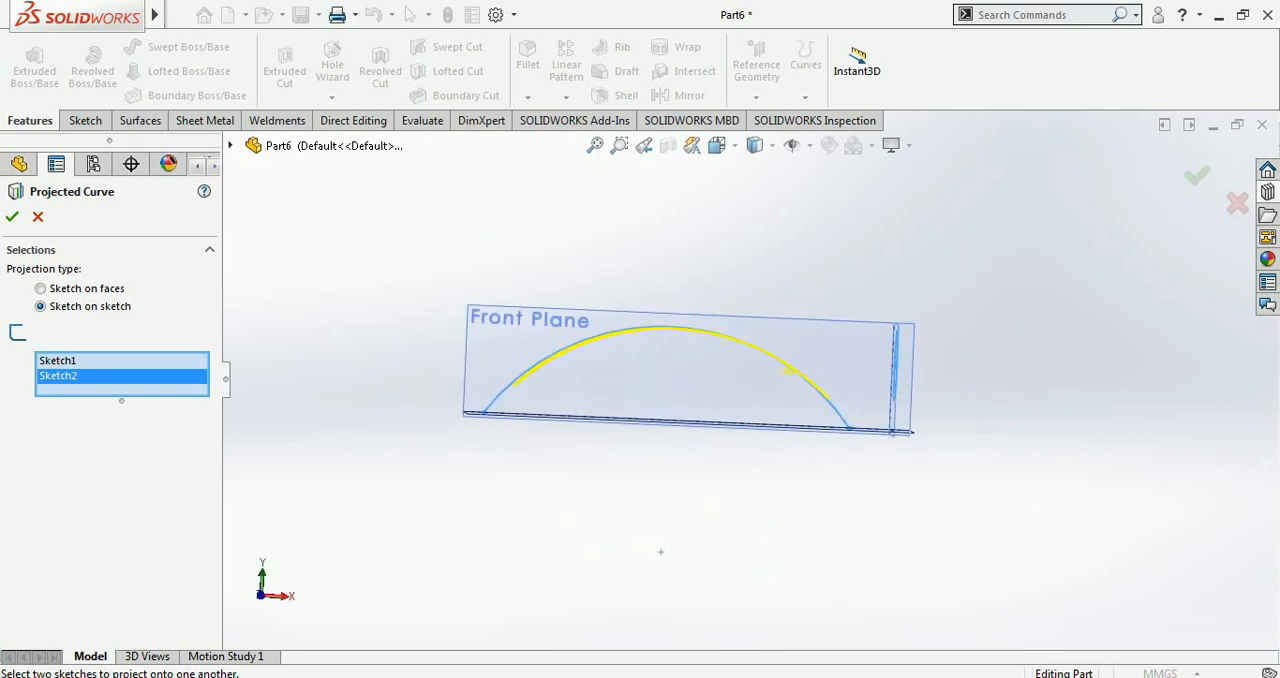
middle_click_drag(840, 439, 789, 519)
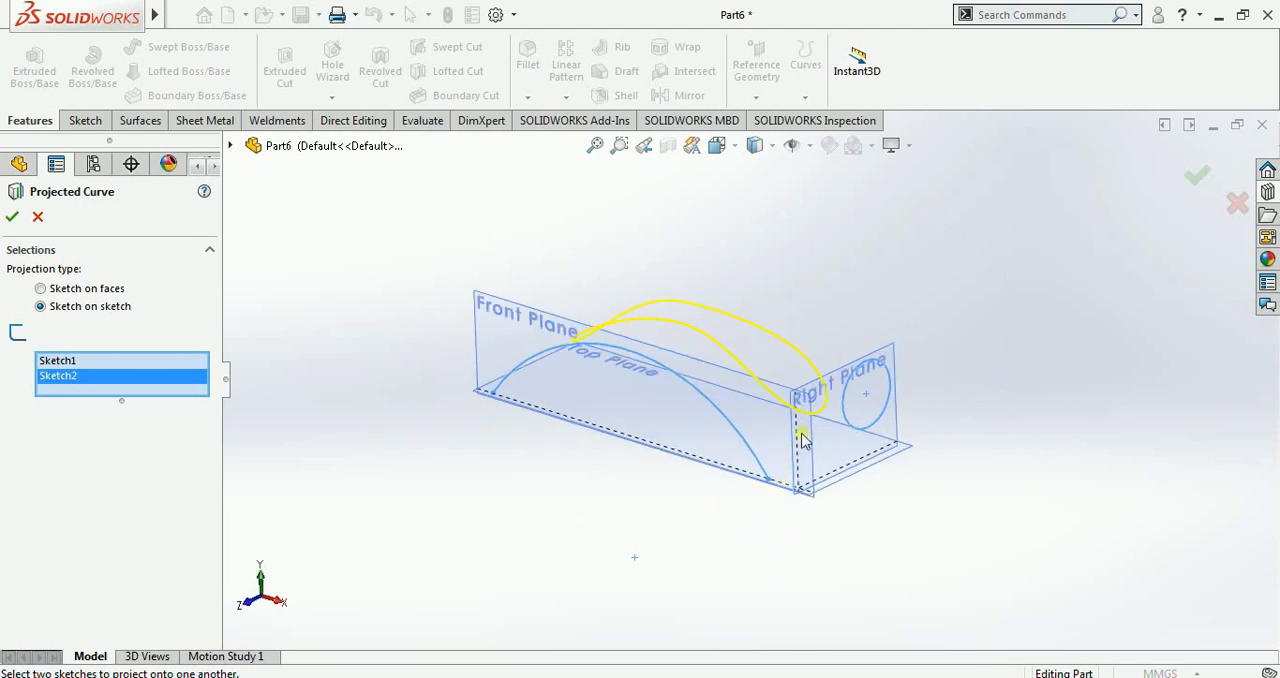
middle_click_drag(712, 316, 753, 362)
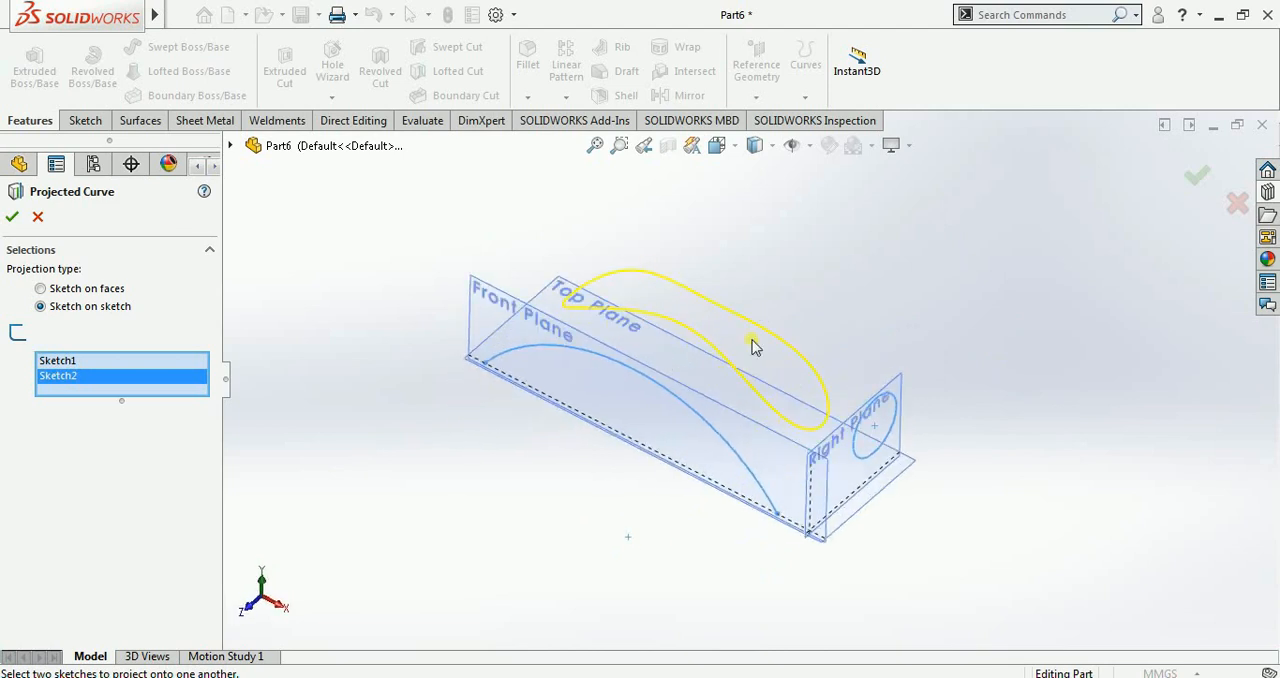
left_click(14, 216)
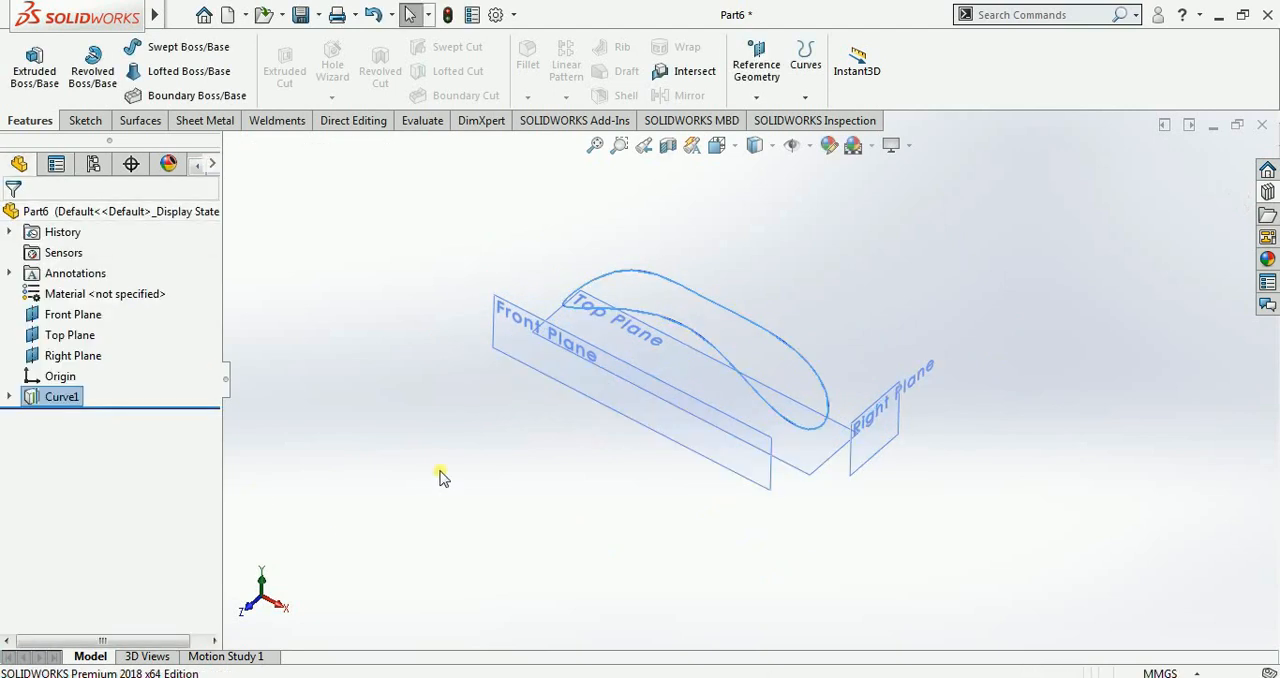
Step: Examine the shape of the projected curve from several angles
mouse_move(534, 474)
middle_mouse_down()
mouse_move(605, 484)
mouse_move(600, 423)
mouse_move(546, 383)
mouse_move(506, 471)
mouse_move(585, 406)
middle_mouse_up()
middle_click_drag(680, 318, 747, 307)
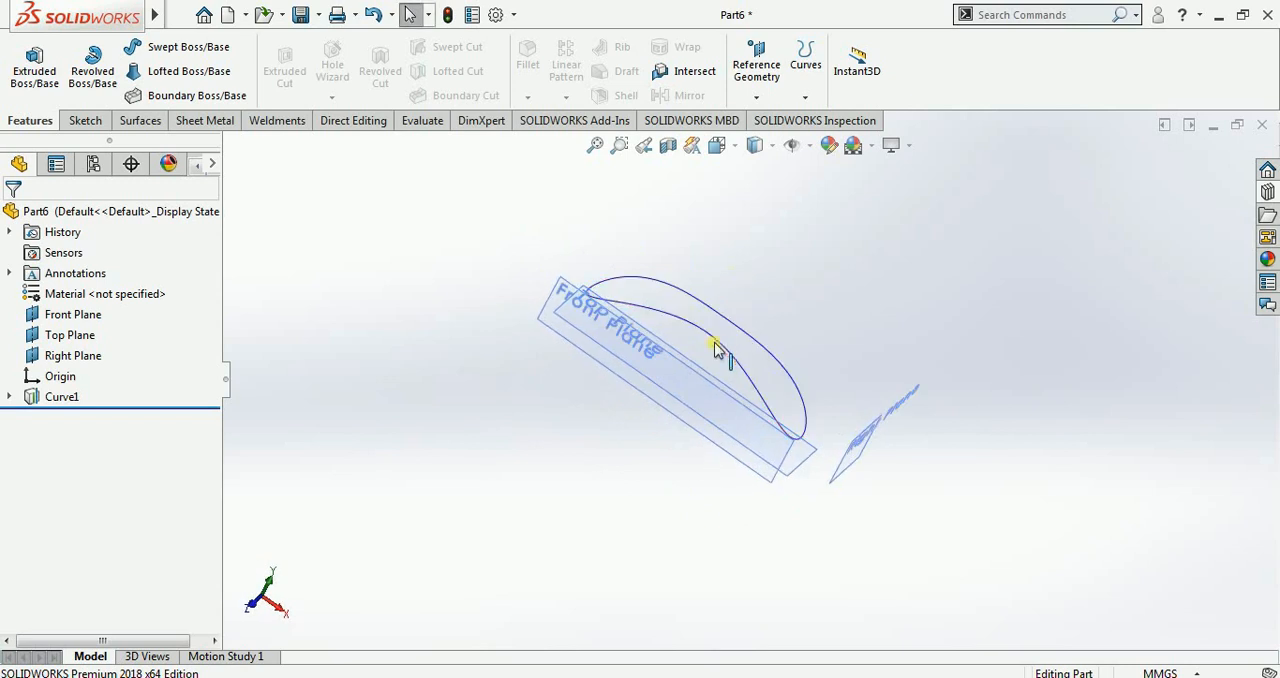
left_click(715, 337)
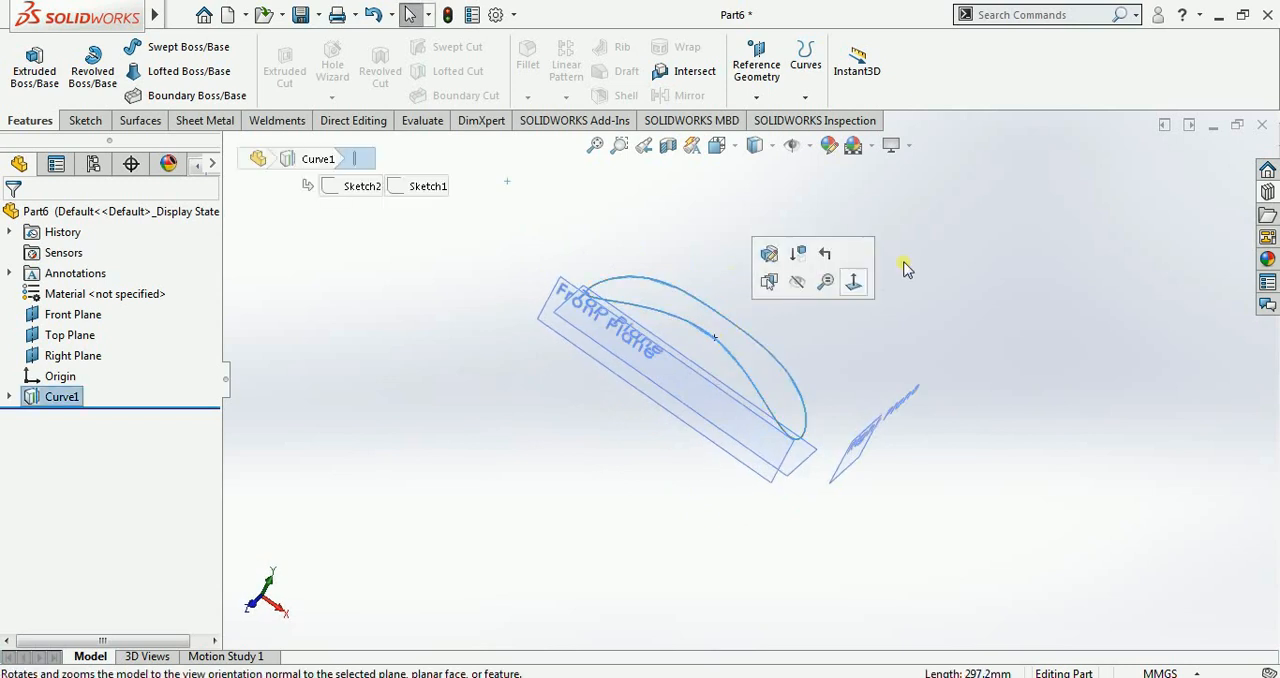
left_click(1053, 304)
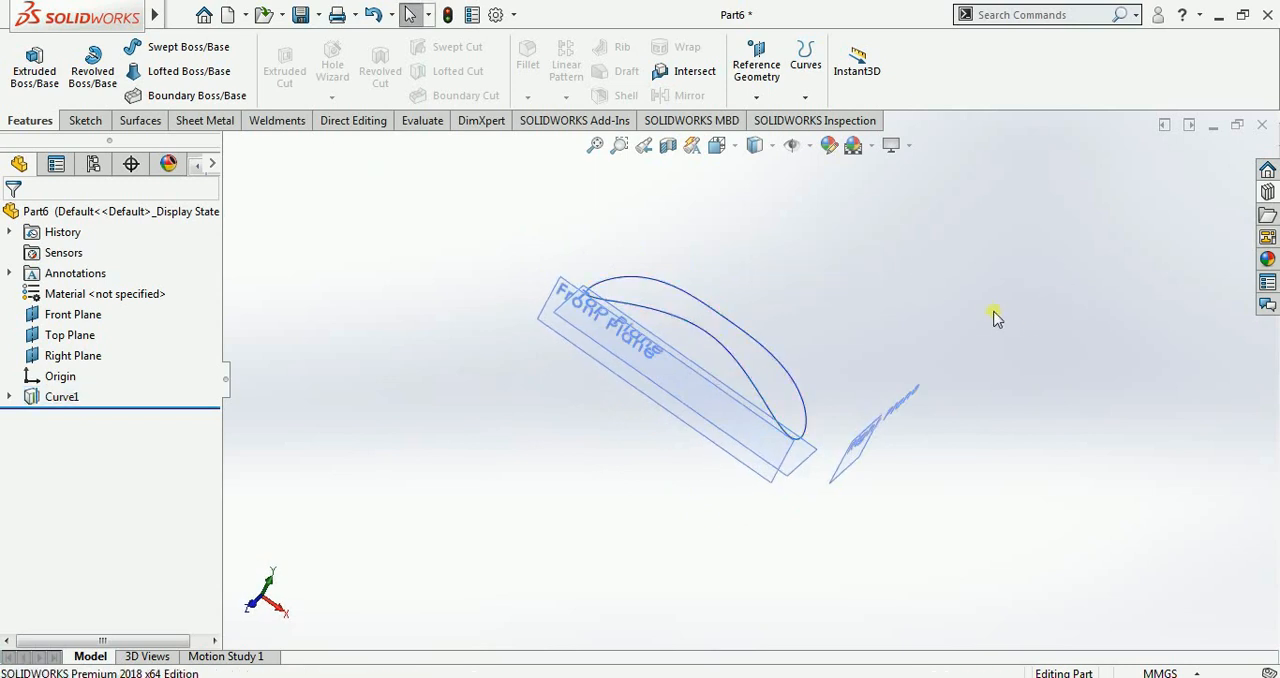
middle_click_drag(995, 318, 894, 309)
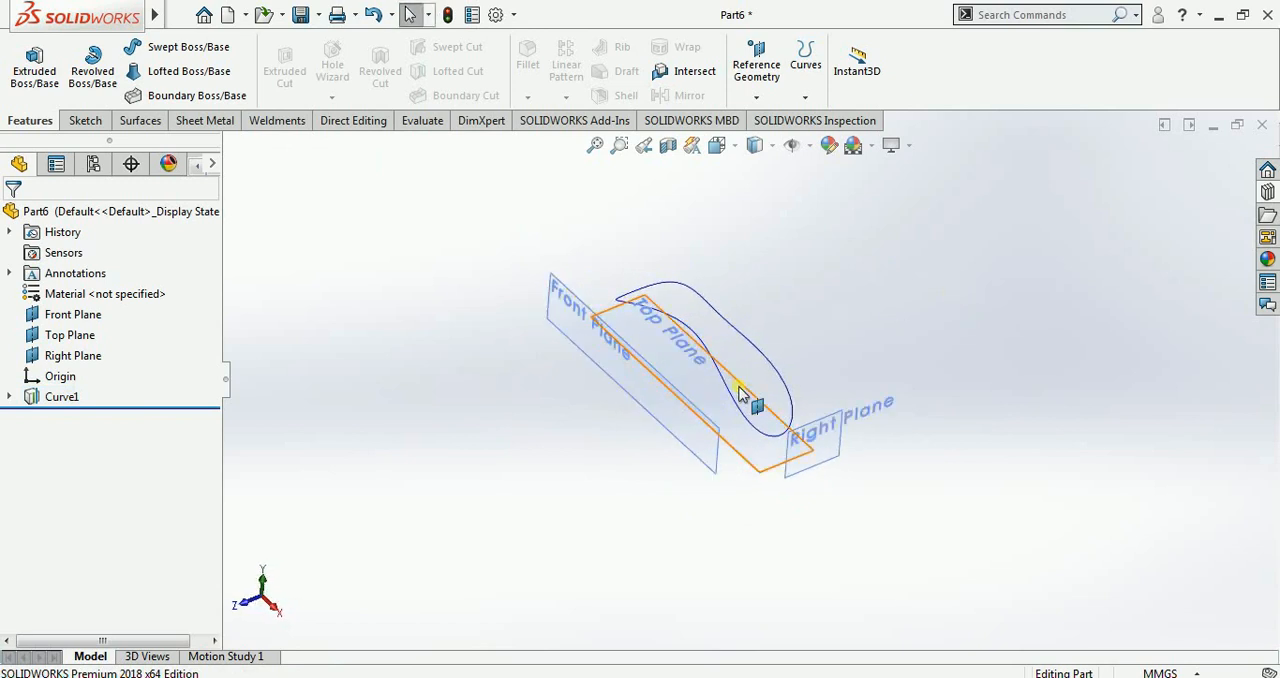
mouse_move(740, 394)
middle_mouse_down()
mouse_move(757, 400)
mouse_move(750, 392)
middle_mouse_up()
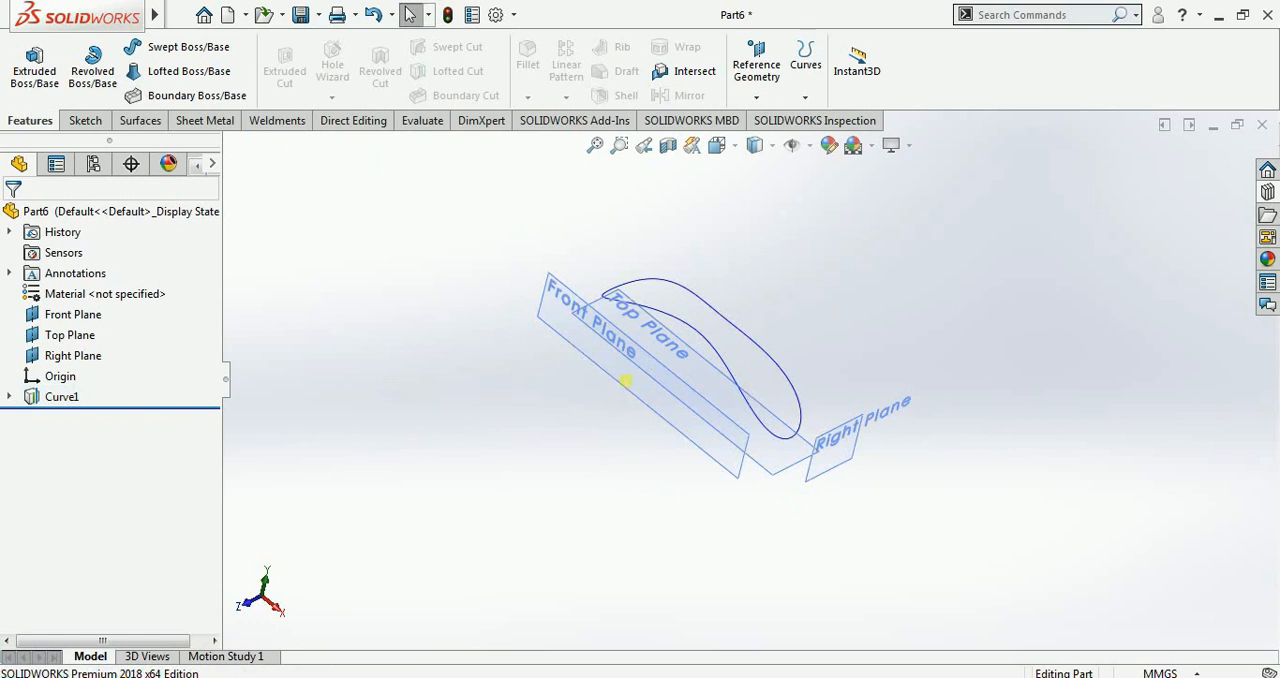
middle_click_drag(625, 380, 623, 380)
left_click(805, 62)
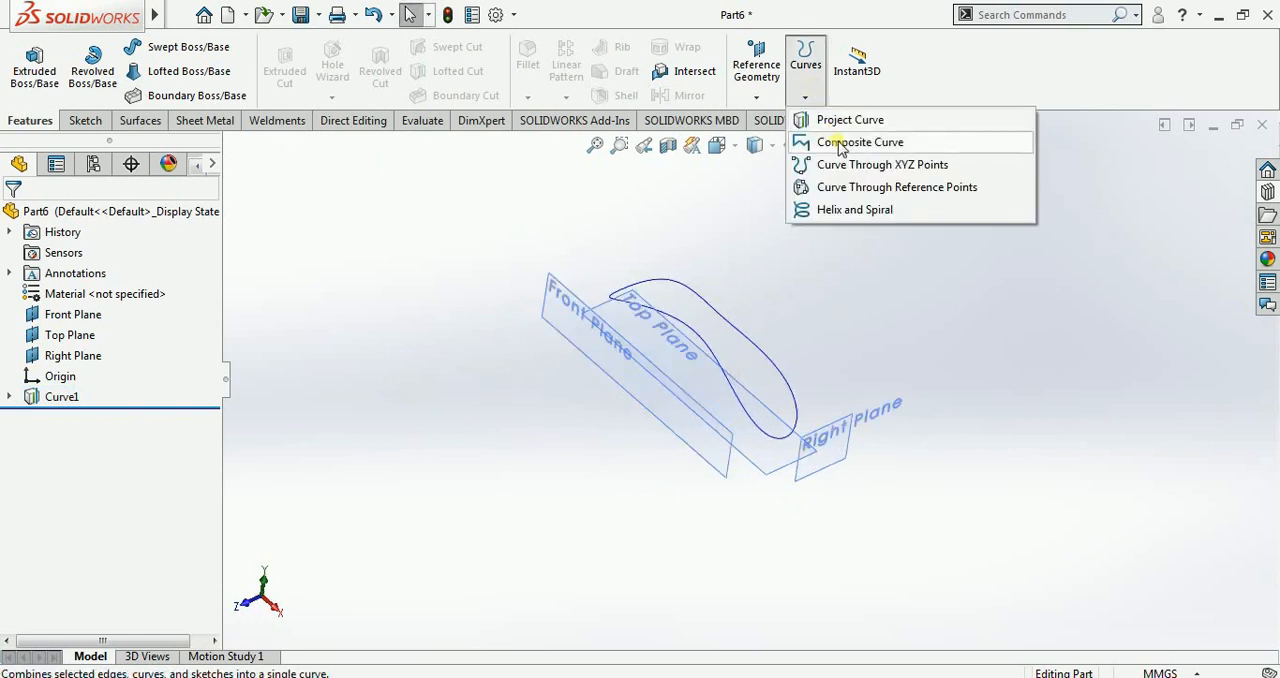
left_click(836, 120)
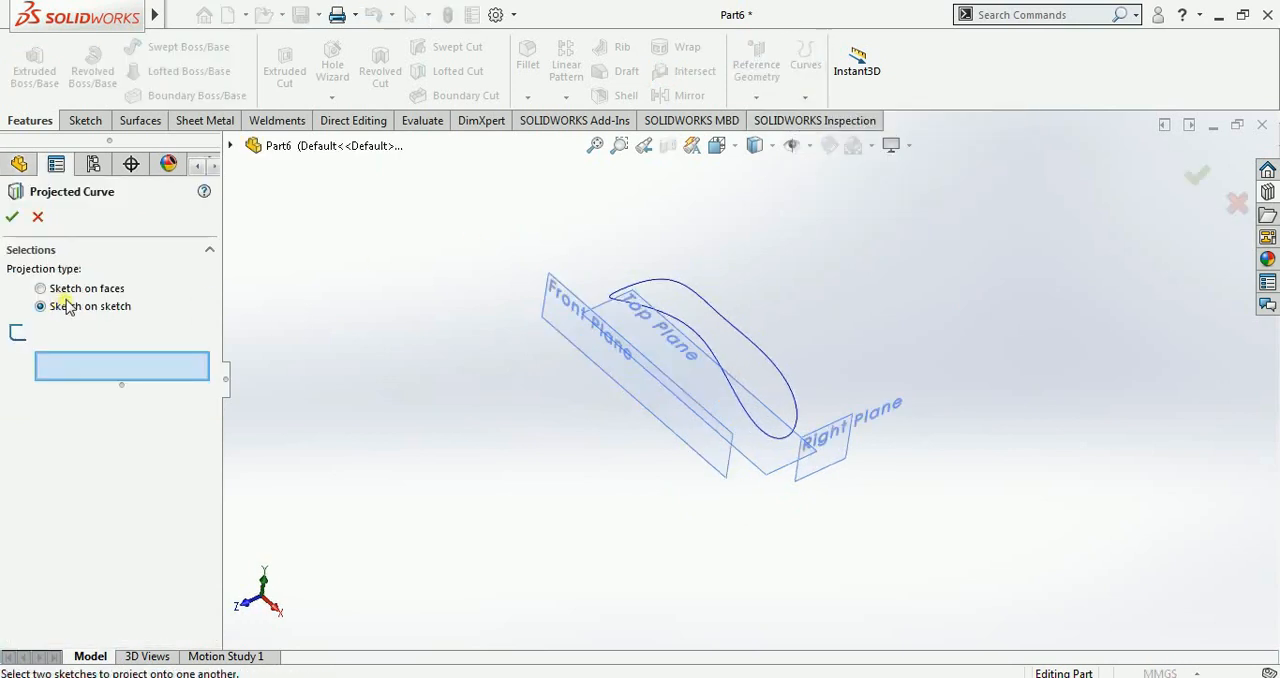
left_click(33, 217)
Step: Delete the projected curve, along with the arc and circle sketches it was made from
scroll(801, 478, "up", 2)
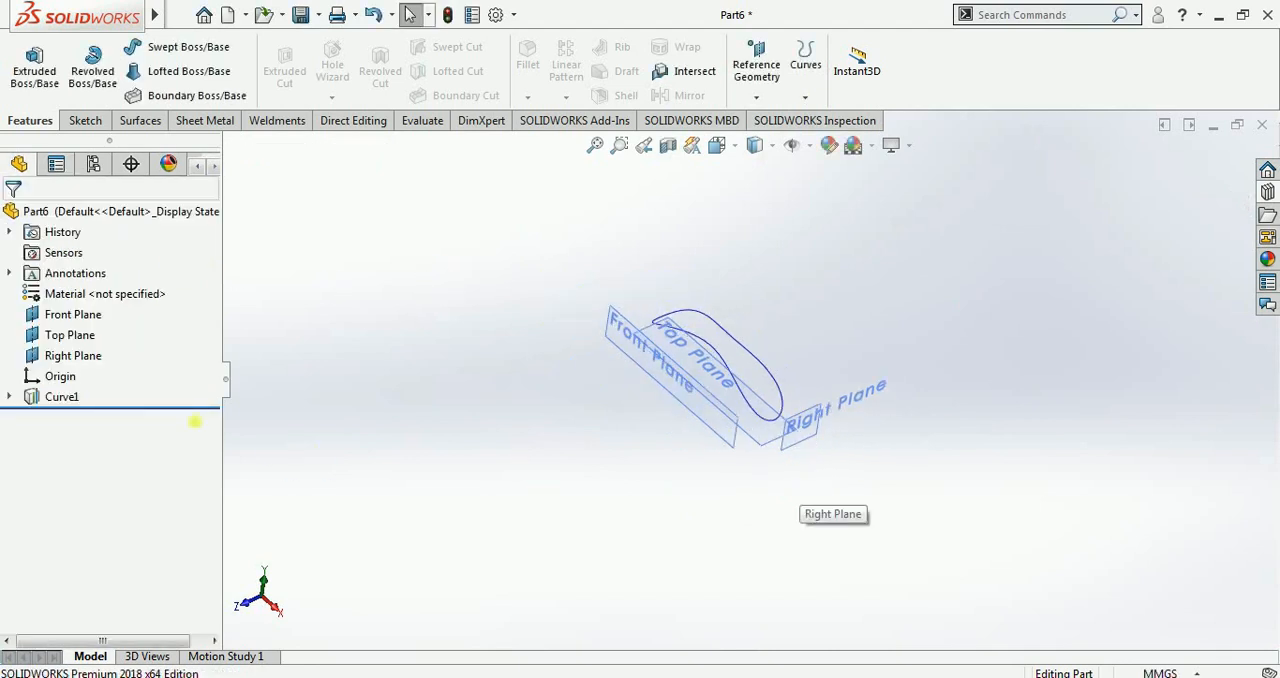
right_click(57, 397)
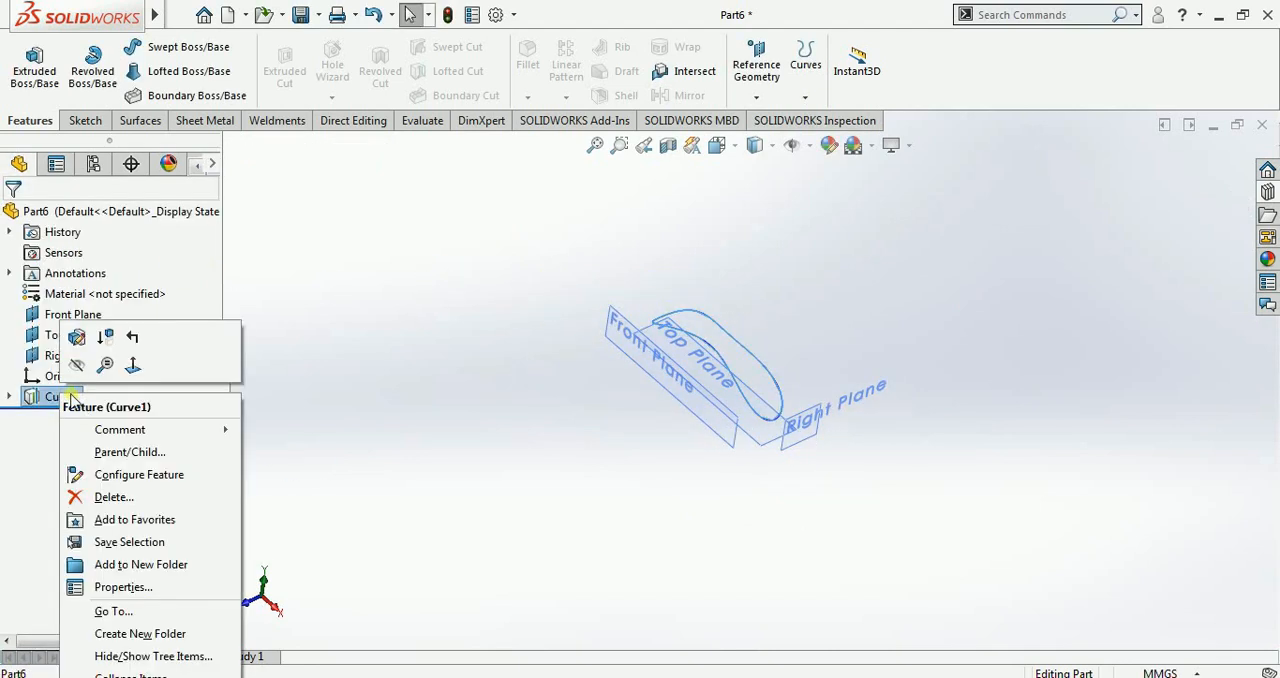
left_click(110, 497)
left_click(756, 258)
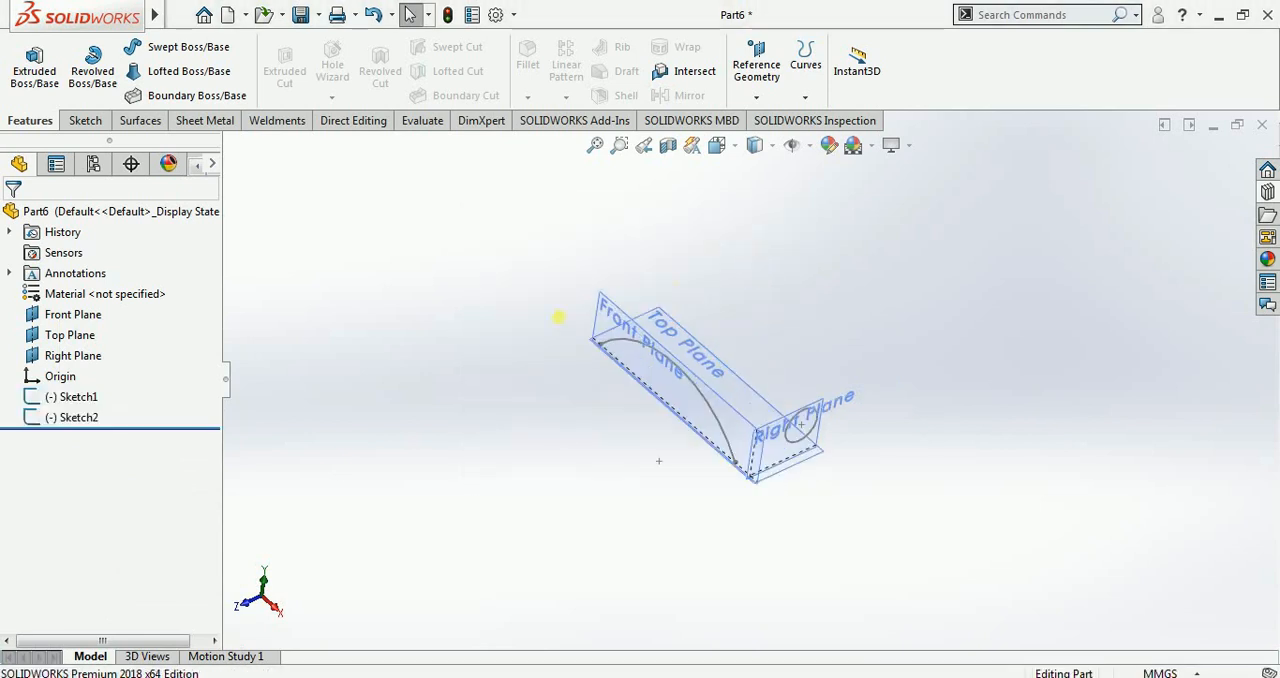
left_click_drag(82, 425, 77, 417)
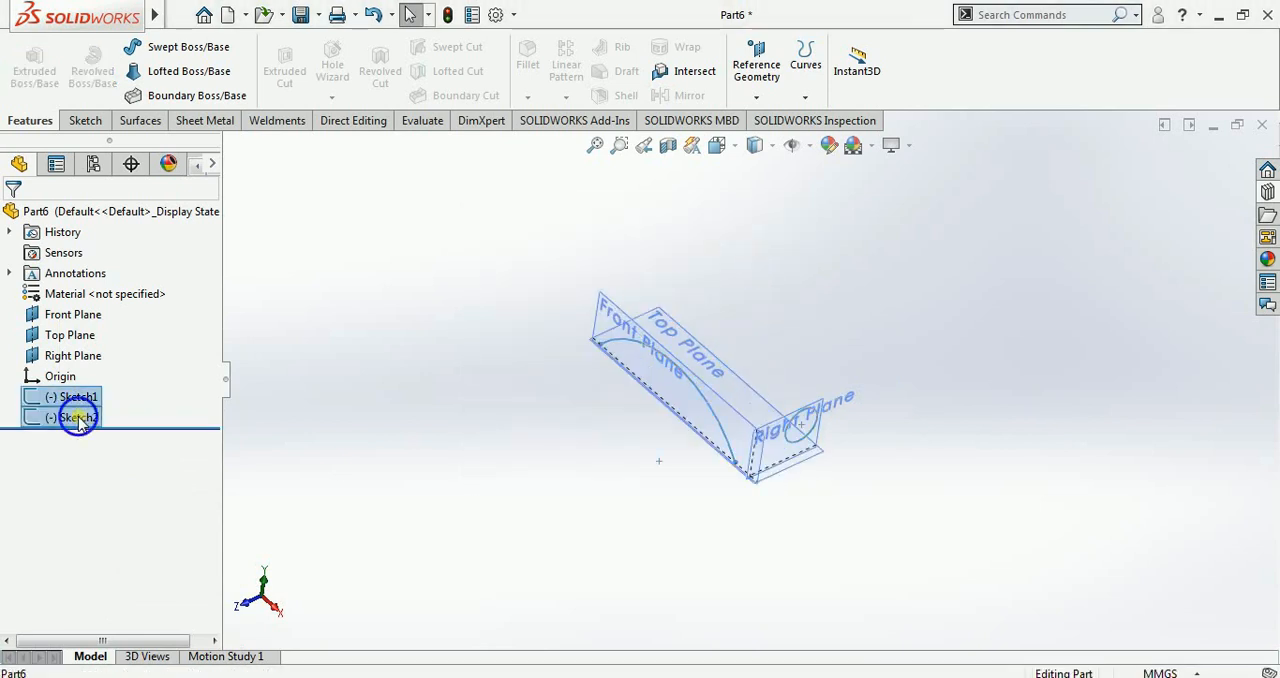
right_click(77, 417)
left_click(100, 474)
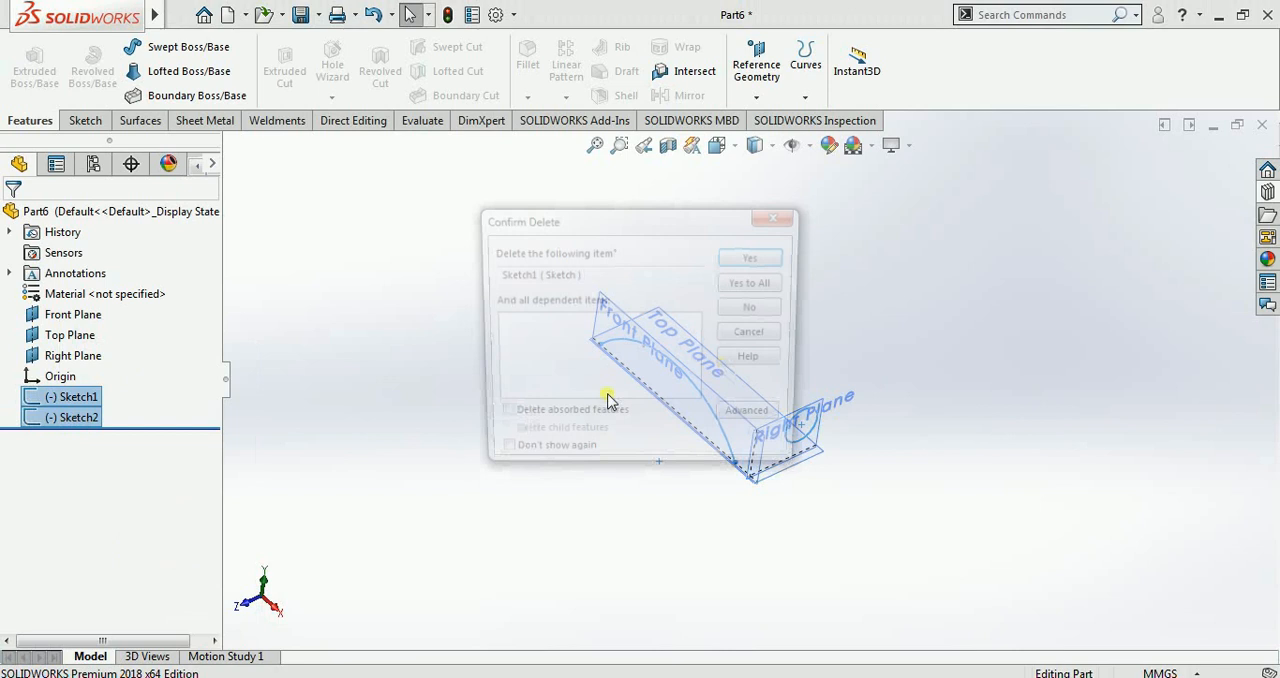
left_click(757, 283)
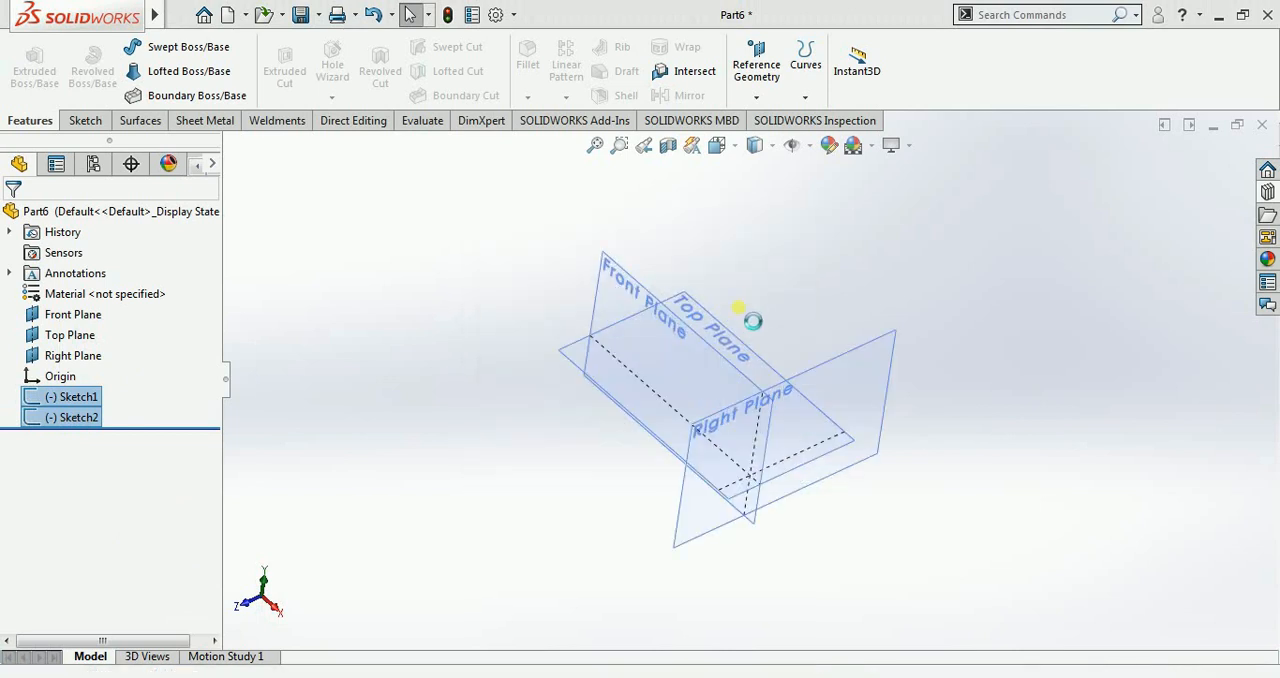
Step: Sketch a center rectangle on the Front Plane, centred on the origin and extending beyond the plane's outline, and exit the sketch
left_click(730, 377)
left_click(812, 315)
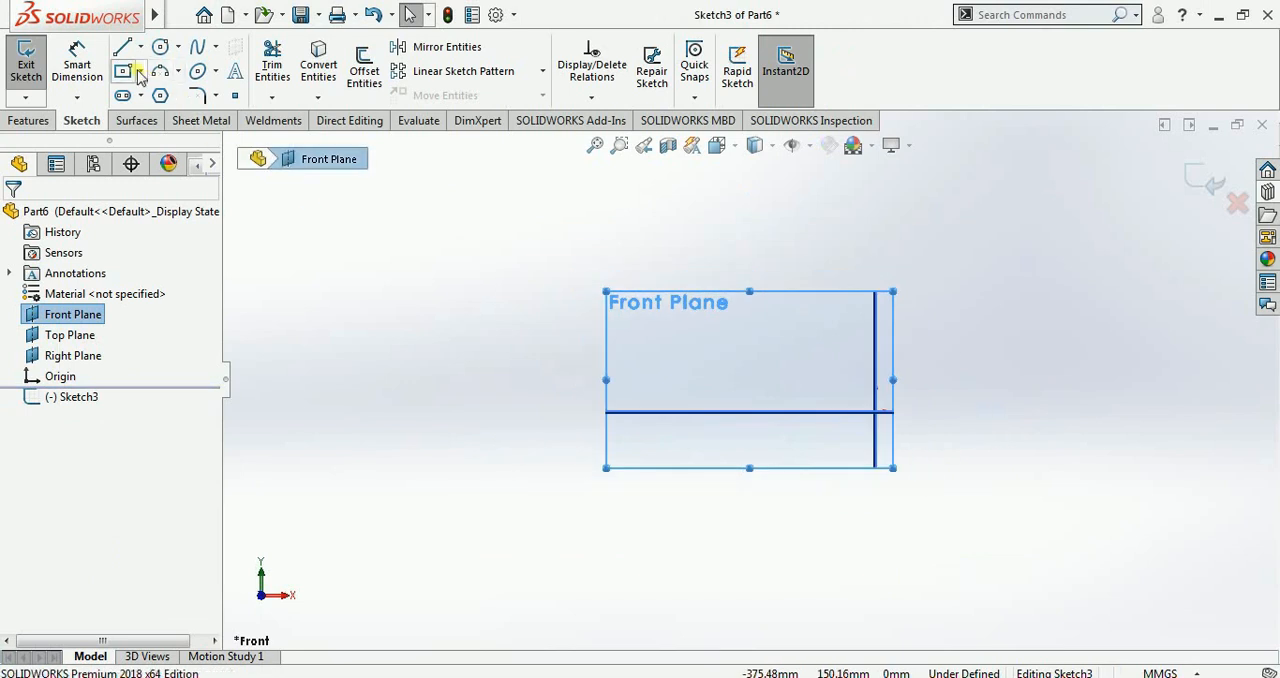
left_click(140, 72)
left_click(184, 117)
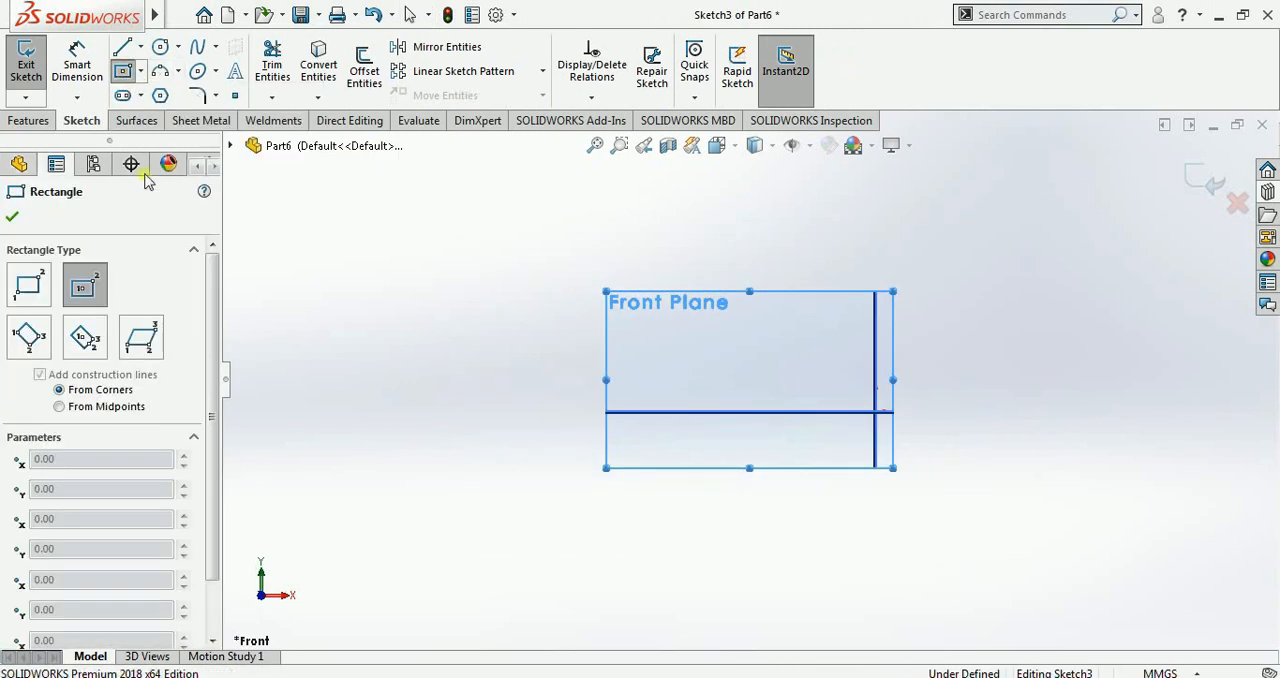
left_click(876, 411)
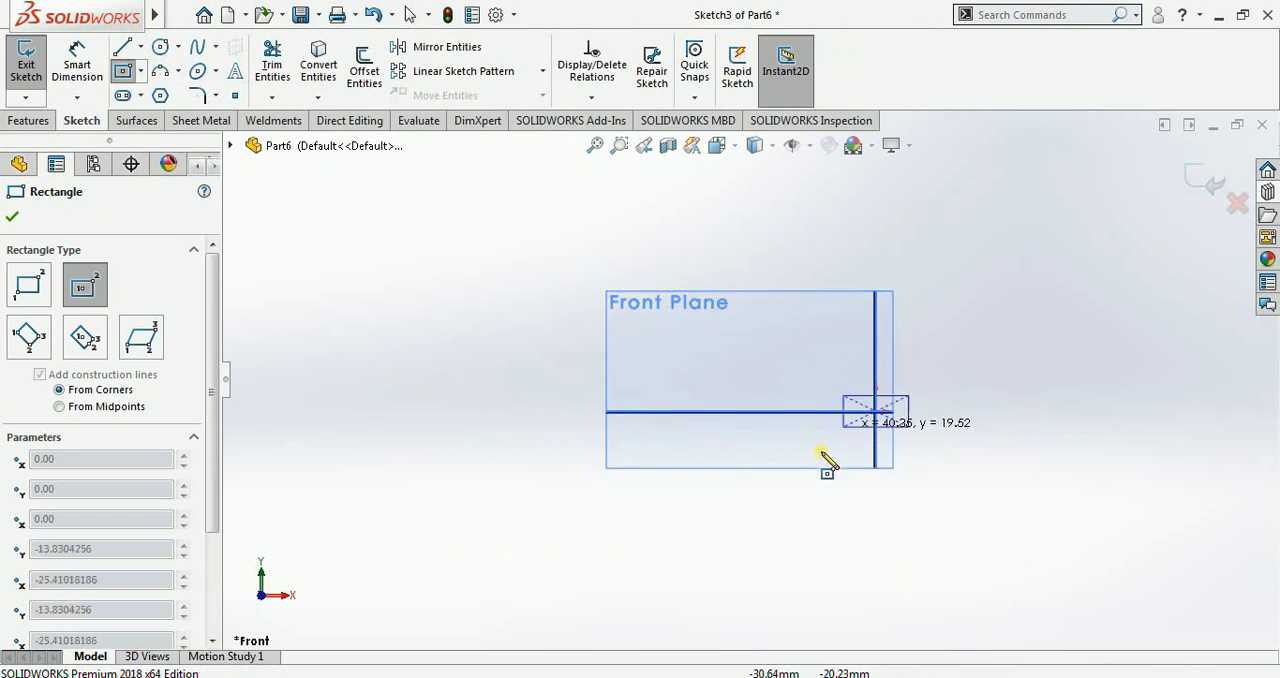
left_click(672, 565)
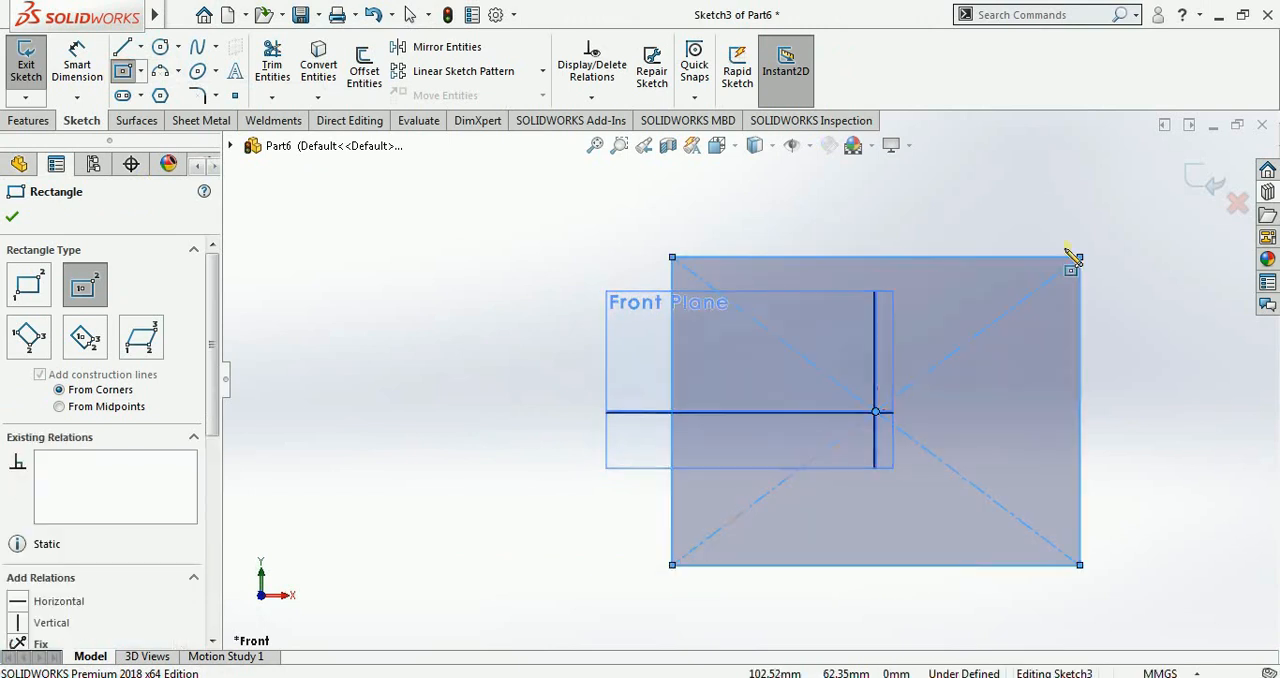
left_click(1188, 188)
key("f")
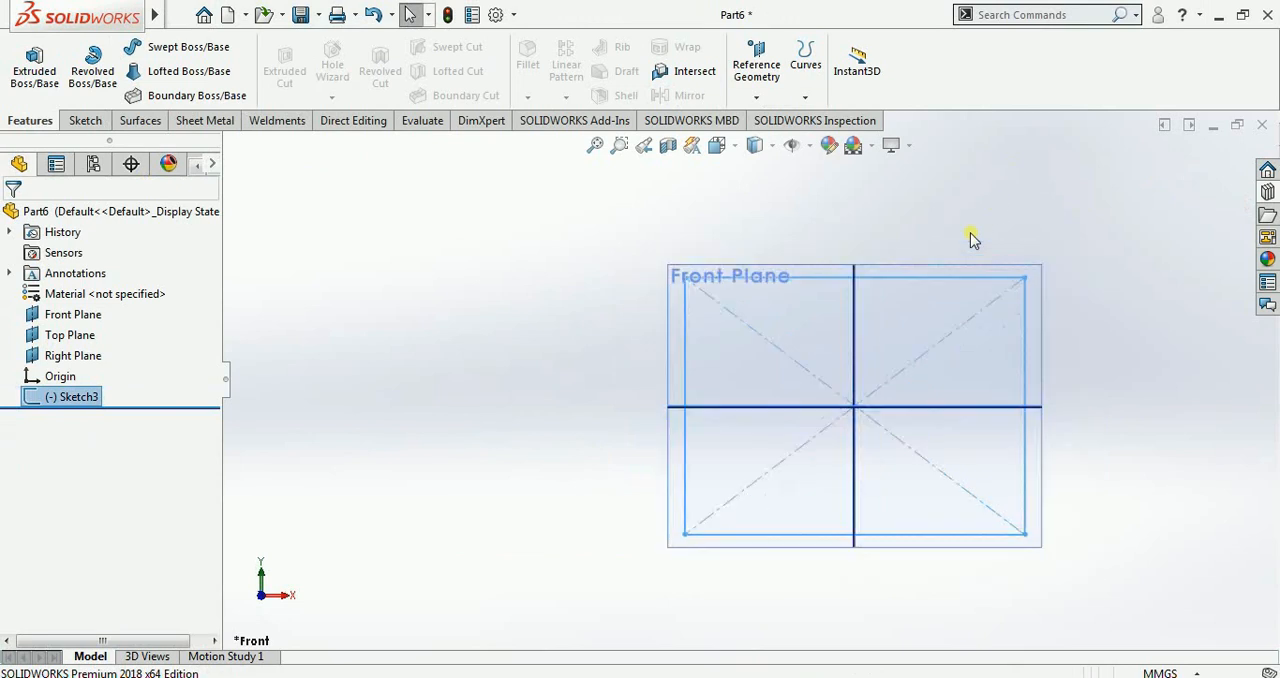
Step: Extrude the rectangle into a block 151 mm deep with the Mid Plane end condition
left_click(34, 65)
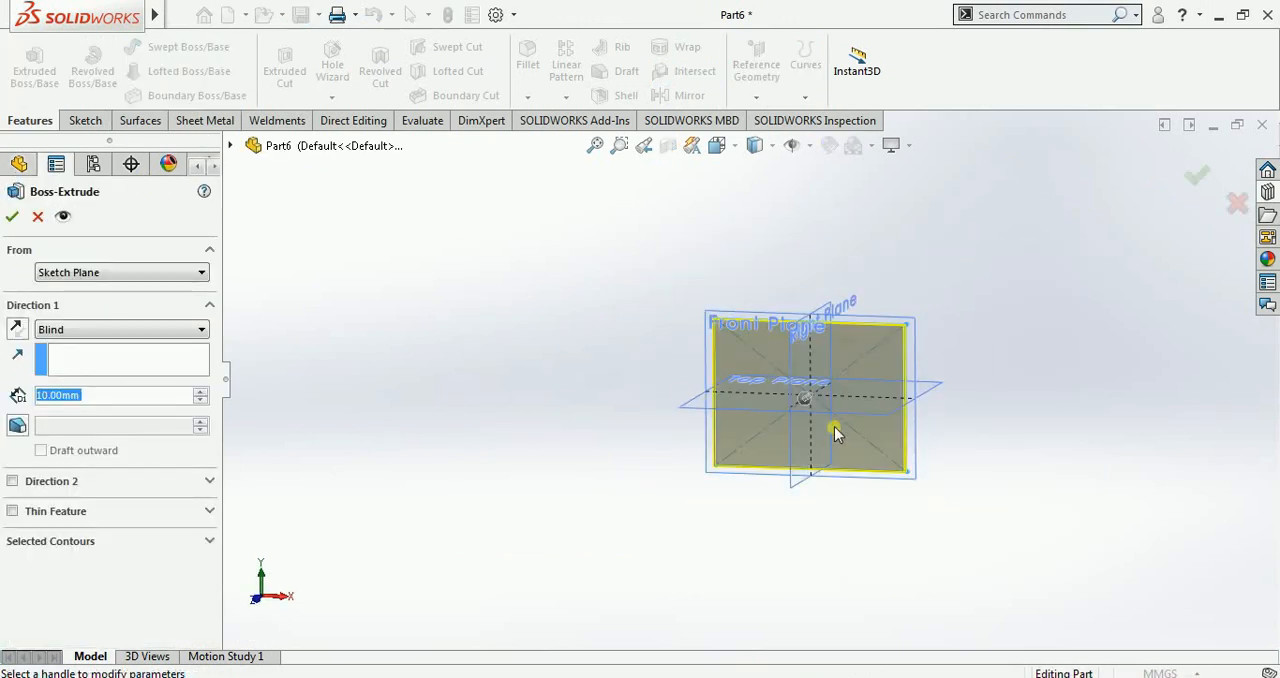
mouse_move(834, 426)
middle_mouse_down()
mouse_move(808, 460)
mouse_move(771, 391)
middle_mouse_up()
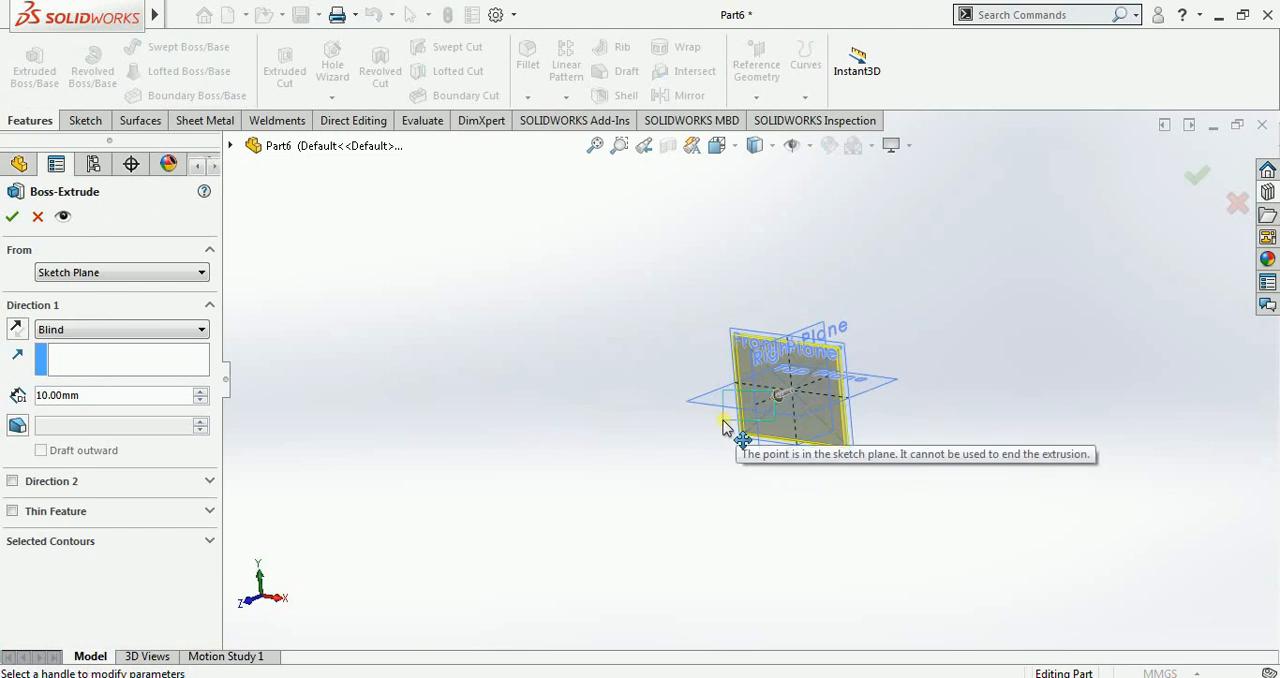
left_click_drag(773, 400, 428, 410)
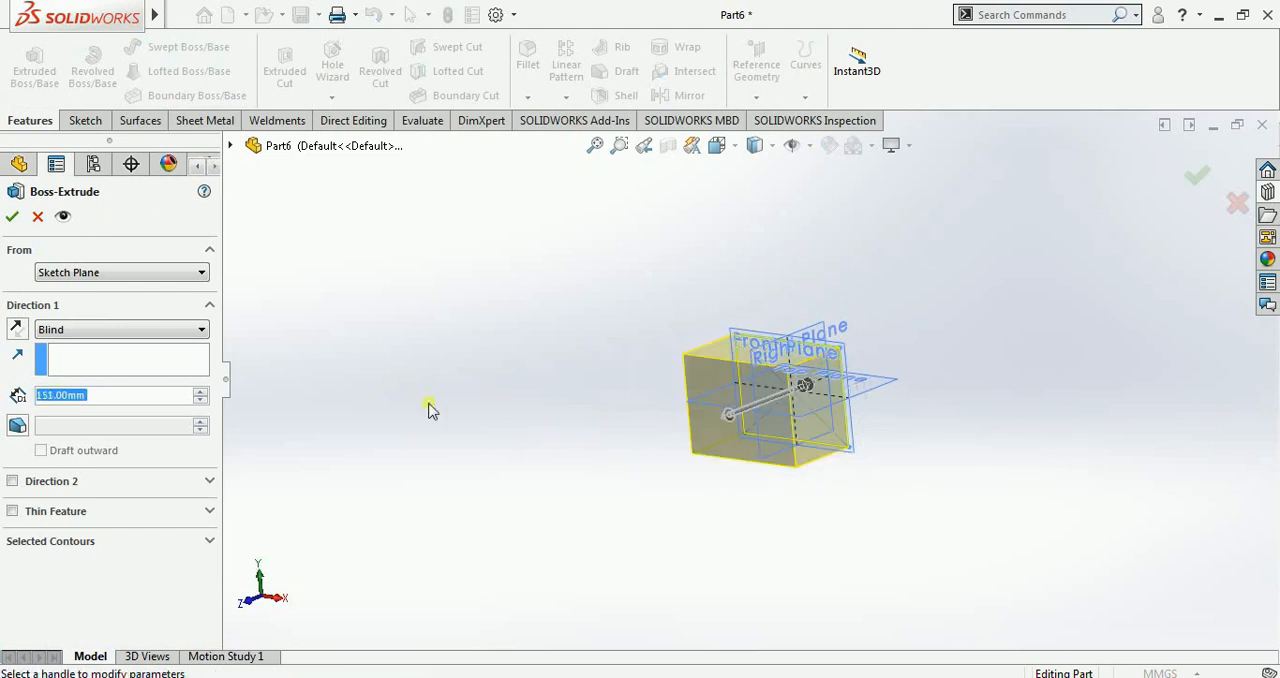
left_click(137, 336)
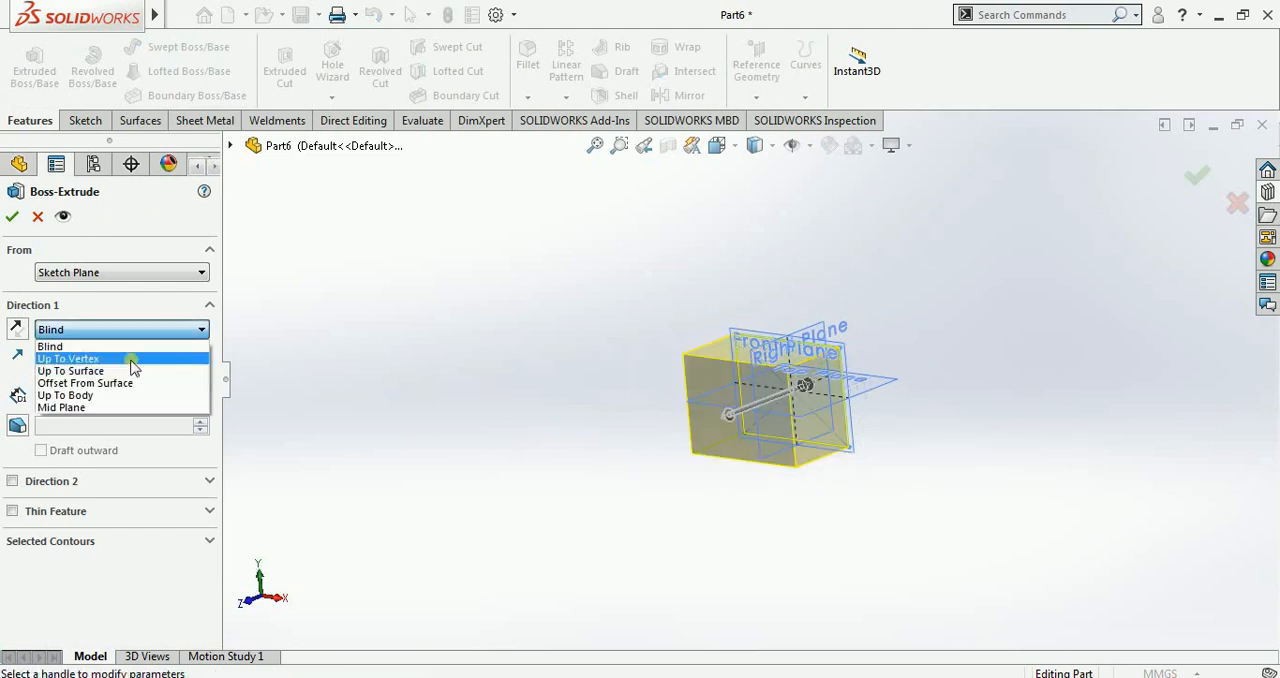
left_click(120, 409)
left_click(12, 216)
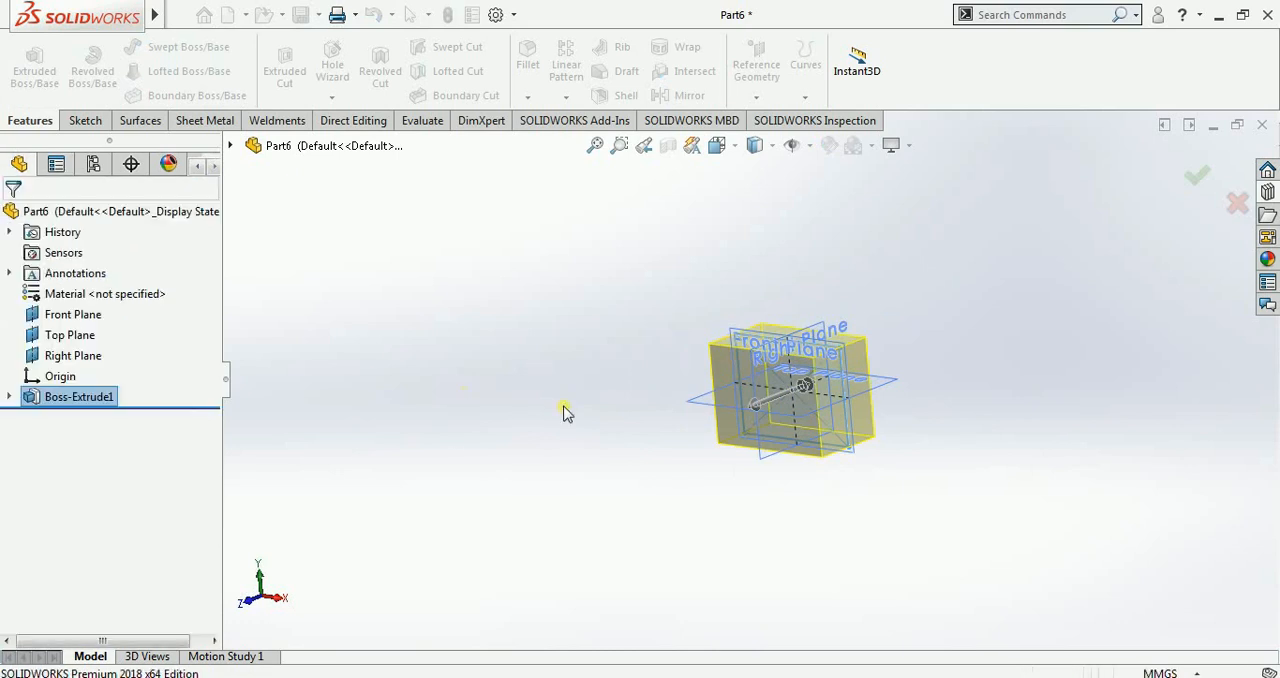
middle_click_drag(604, 493, 622, 486)
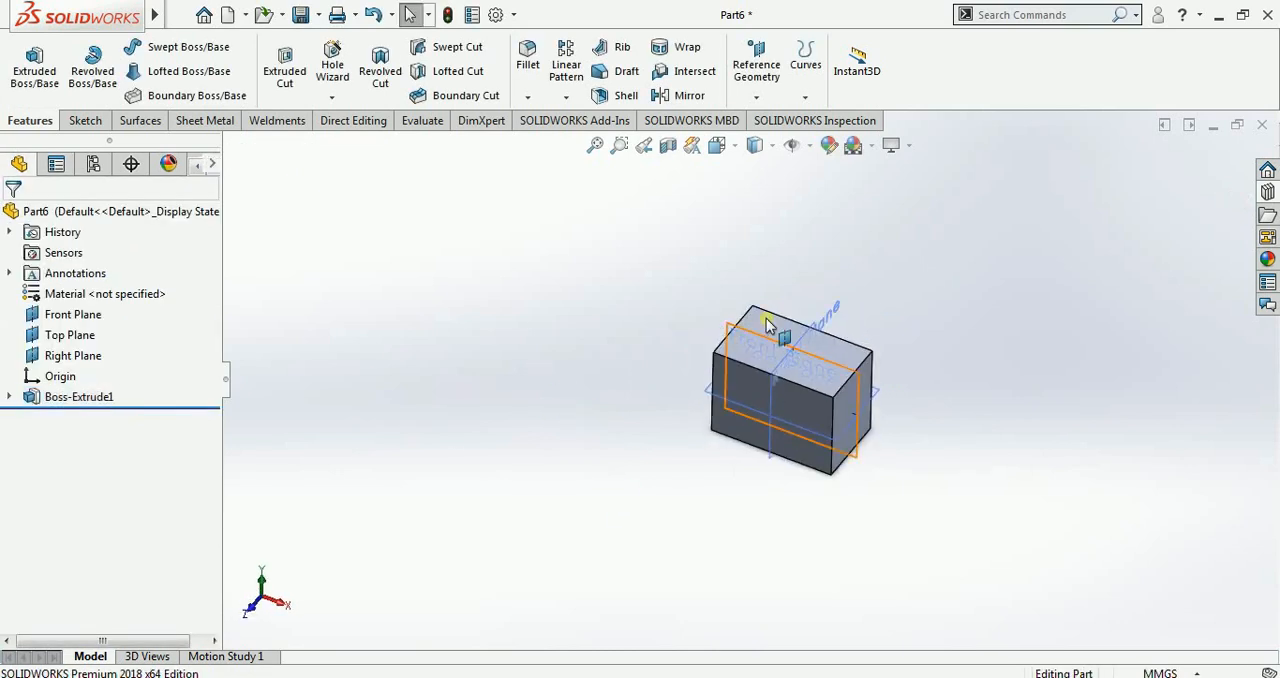
Step: Create a reference plane parallel to the block's top face, offset 100 mm outward from it
middle_click_drag(772, 320, 820, 356)
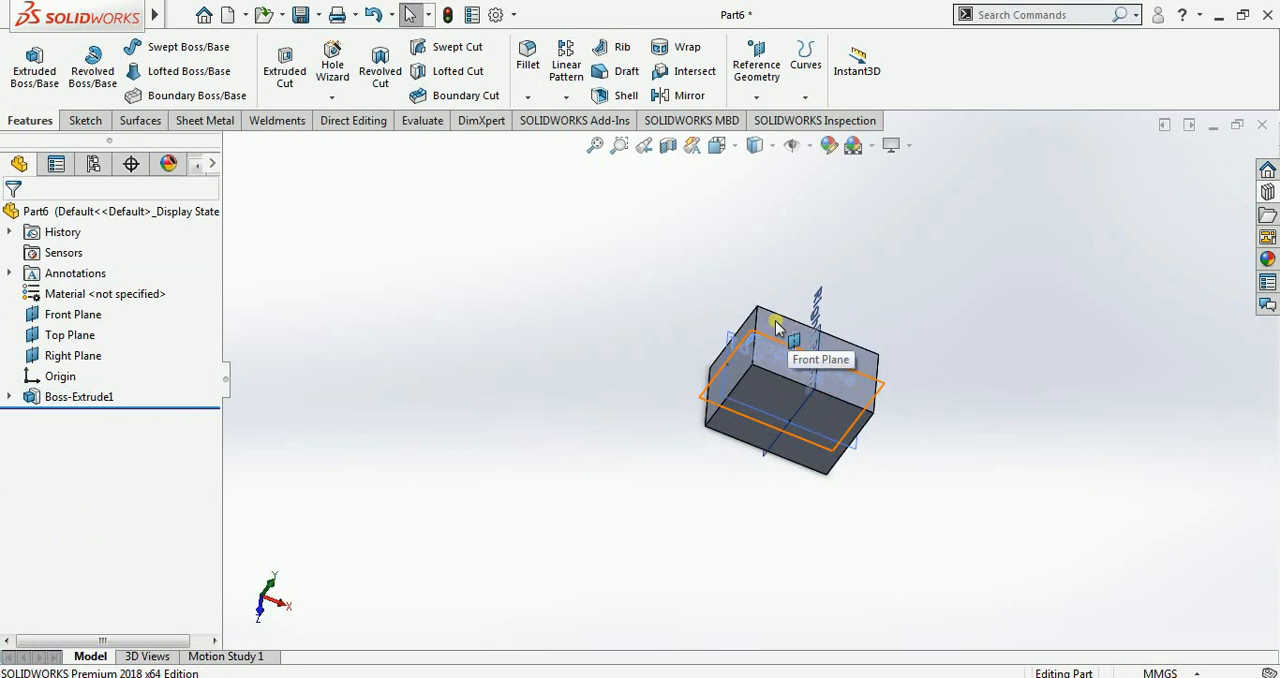
scroll(772, 333, "down", 3)
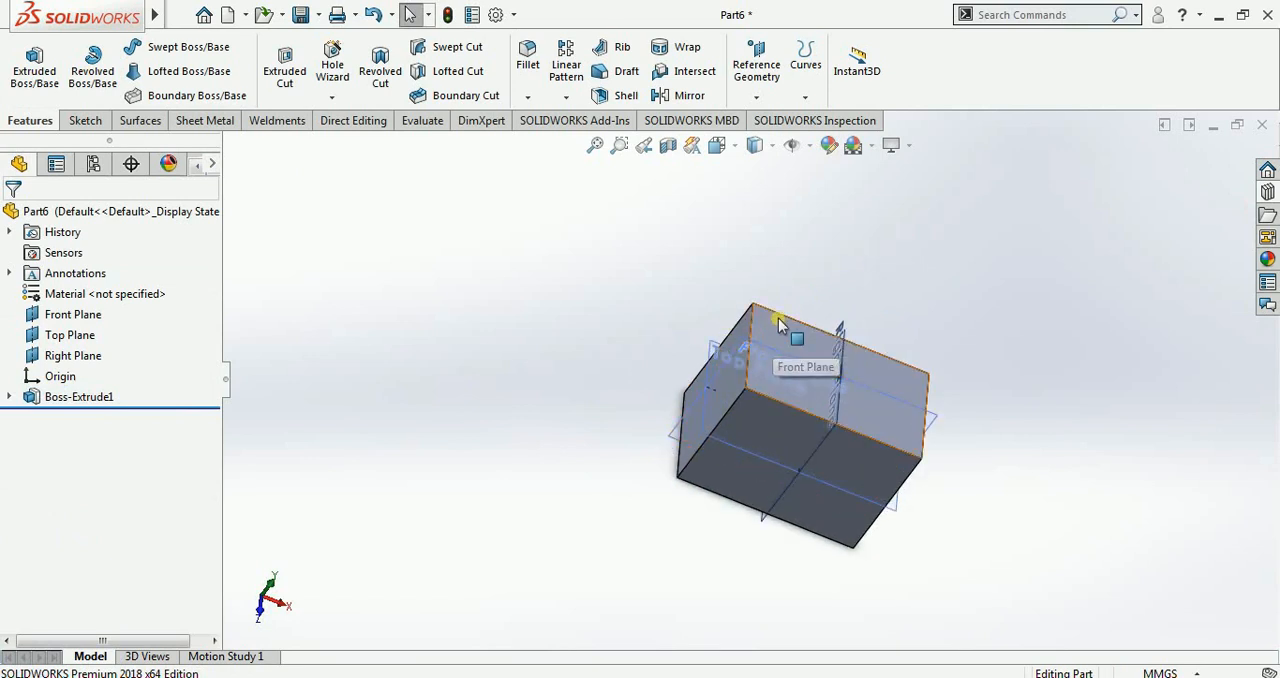
left_click(777, 318)
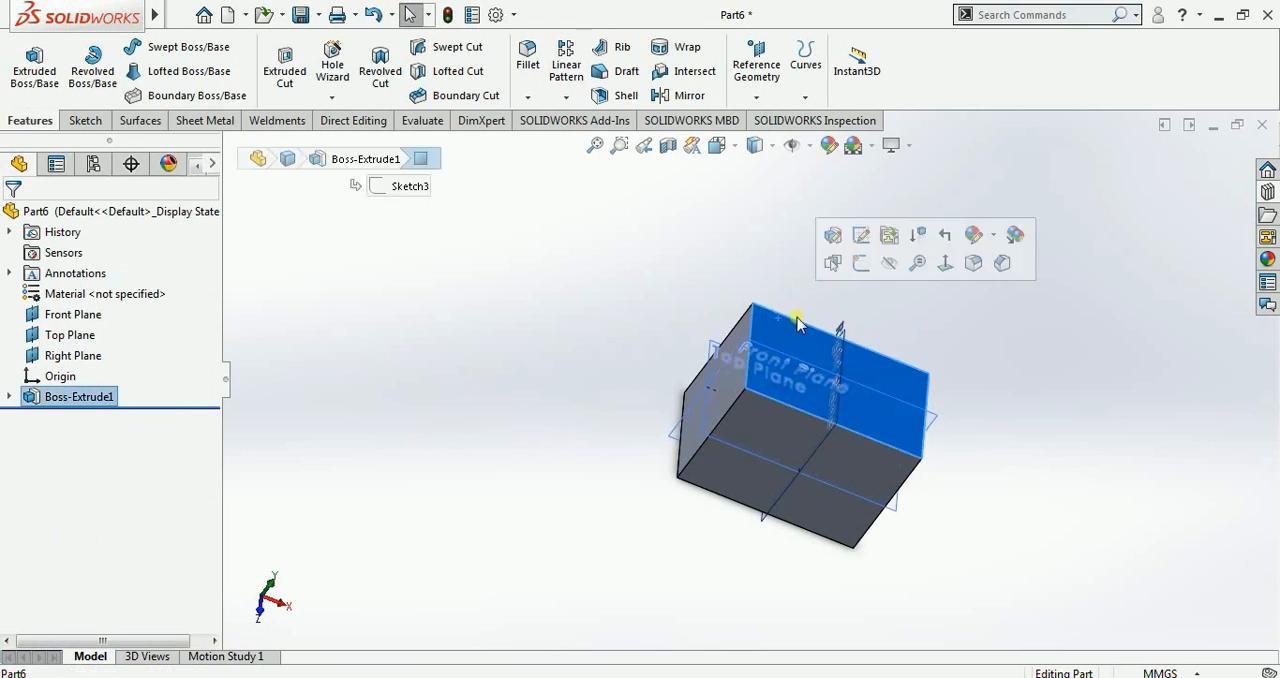
left_click(759, 91)
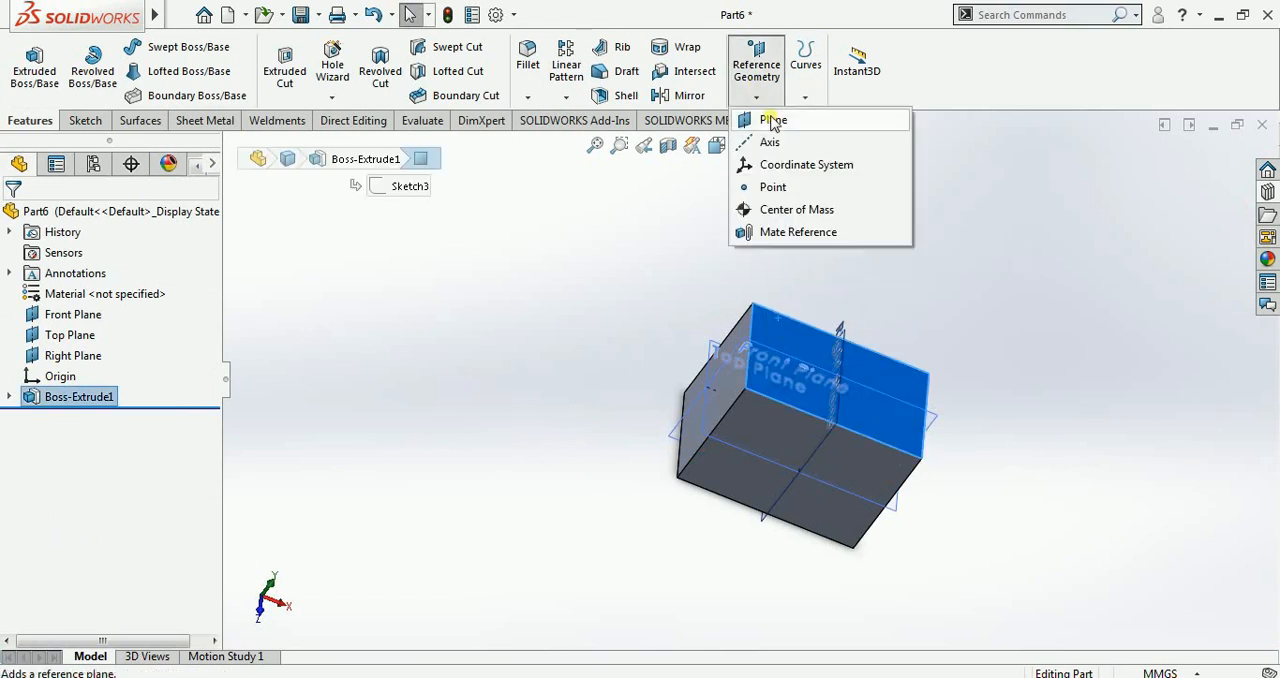
left_click(772, 120)
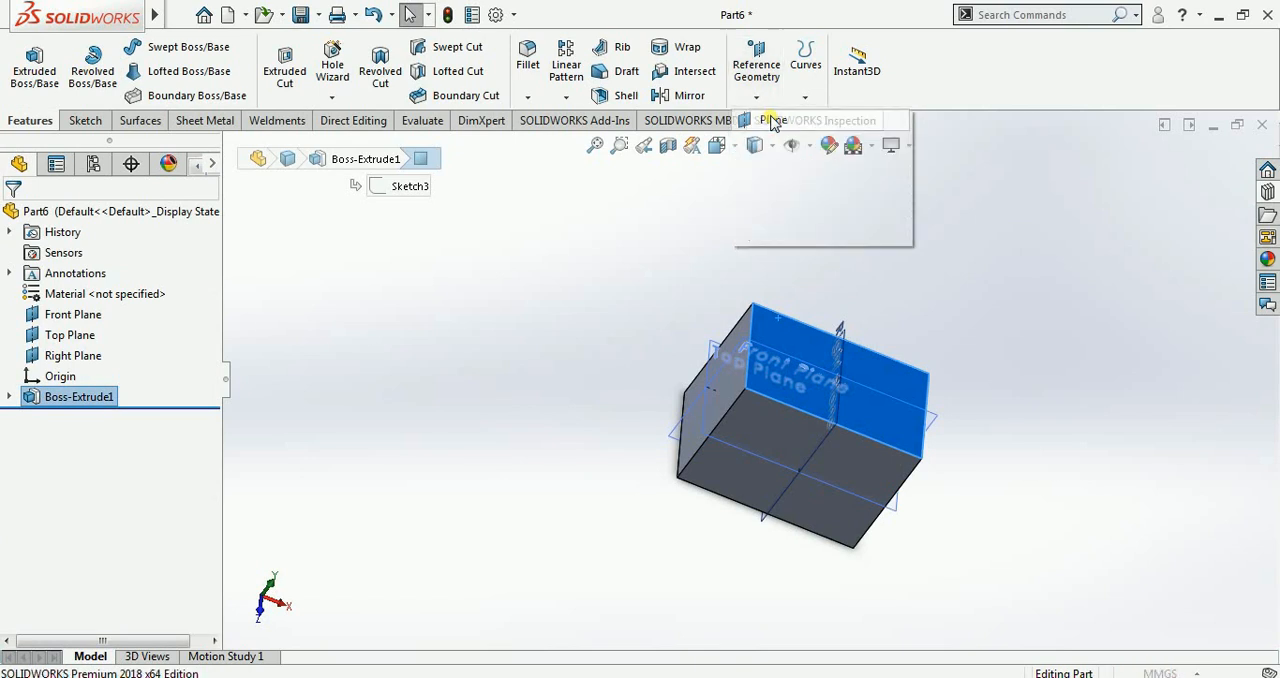
middle_click_drag(766, 490, 723, 306)
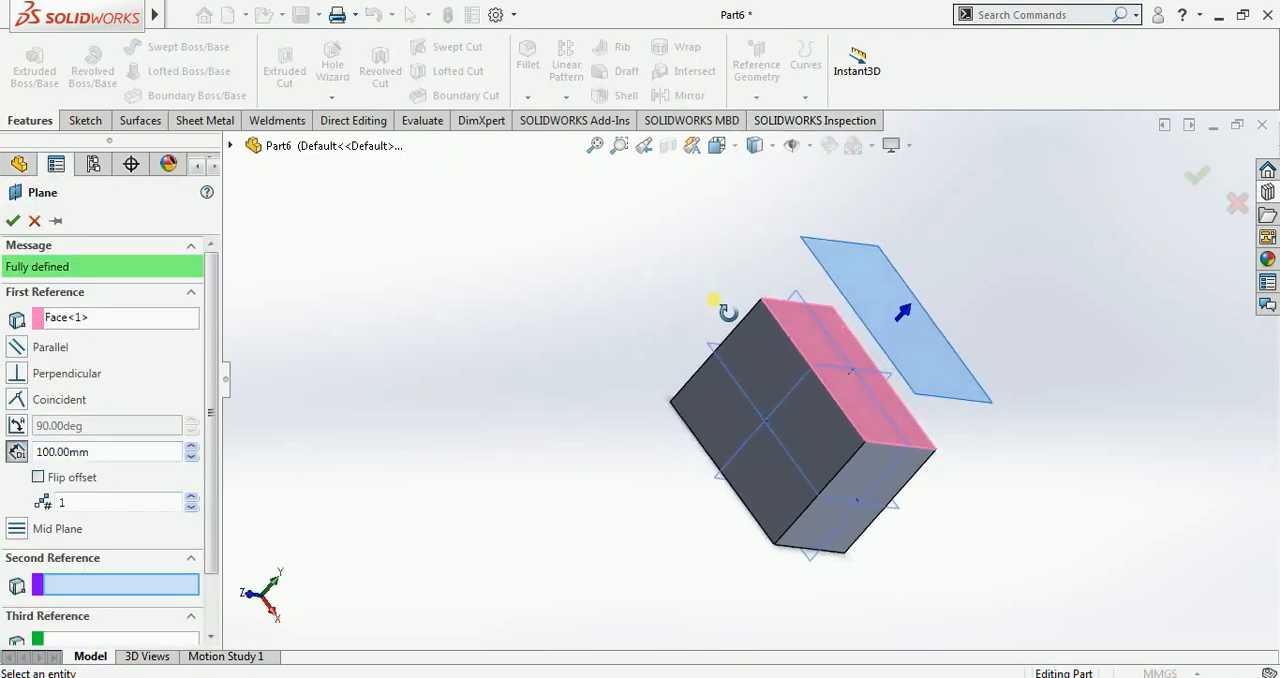
left_click(13, 220)
Step: Sketch an ellipse on the offset plane, centred on the origin, with radii of about 81.5 mm and 38.5 mm, and exit the sketch
left_click(849, 249)
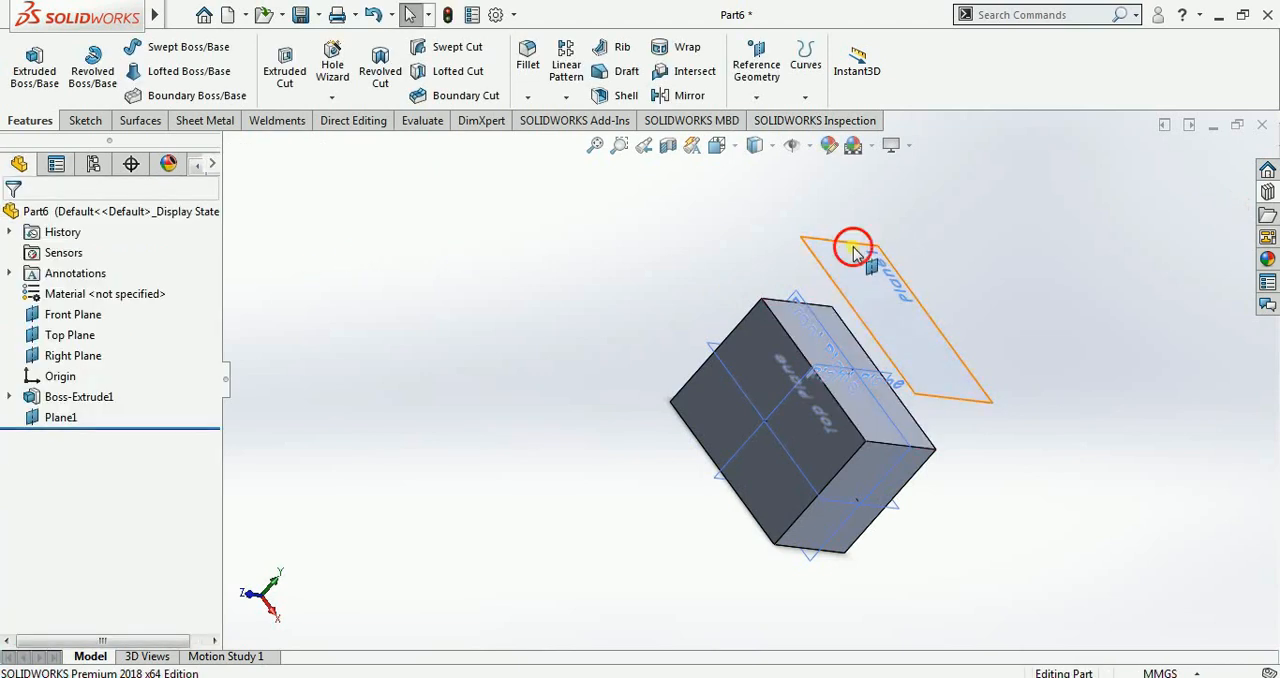
left_click(937, 190)
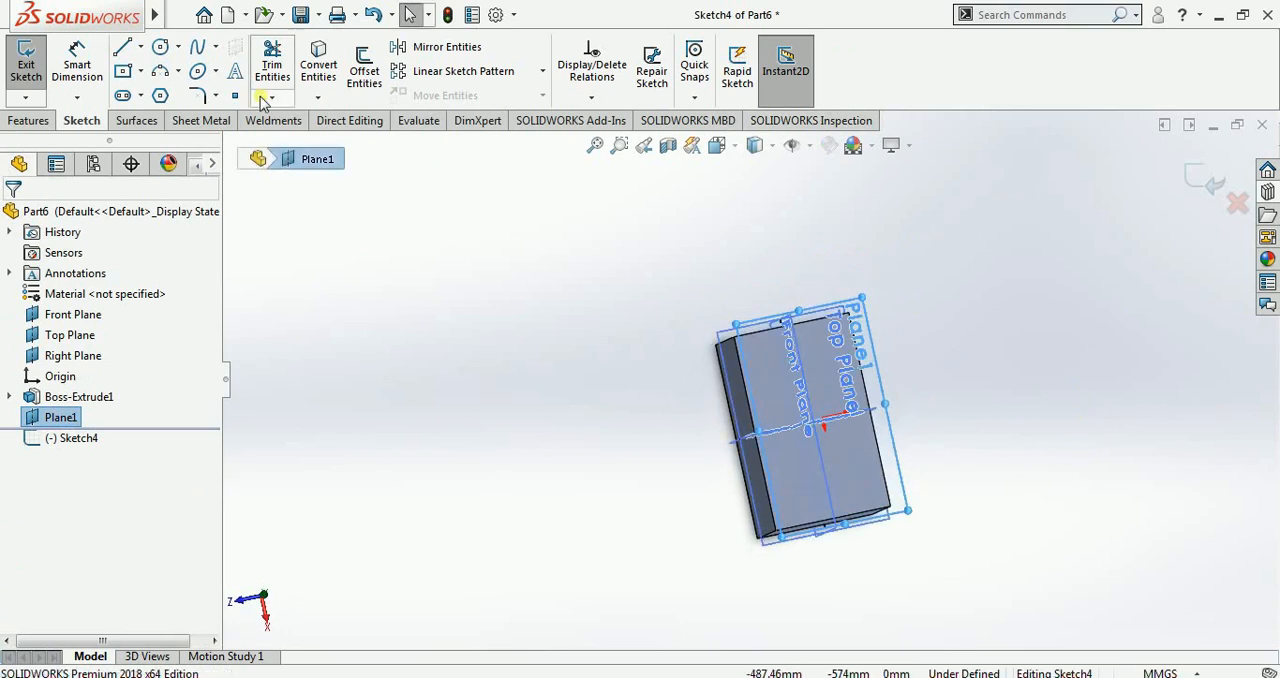
left_click(197, 71)
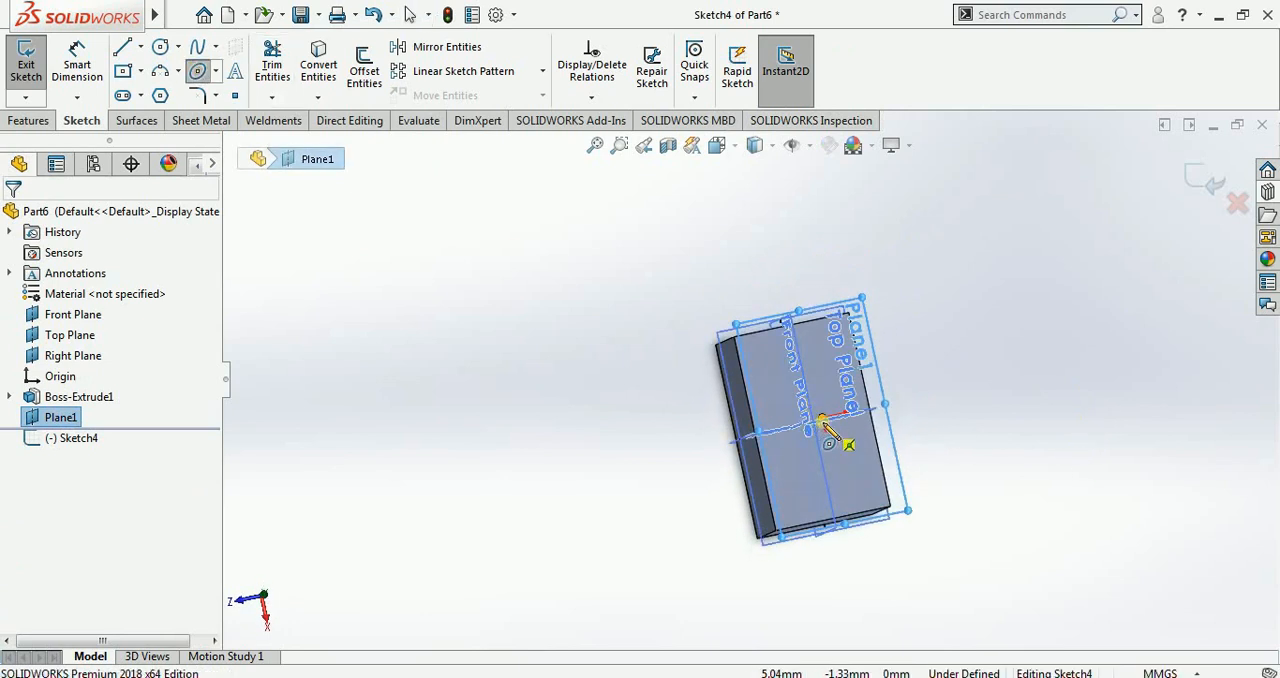
left_click(821, 417)
left_click(832, 483)
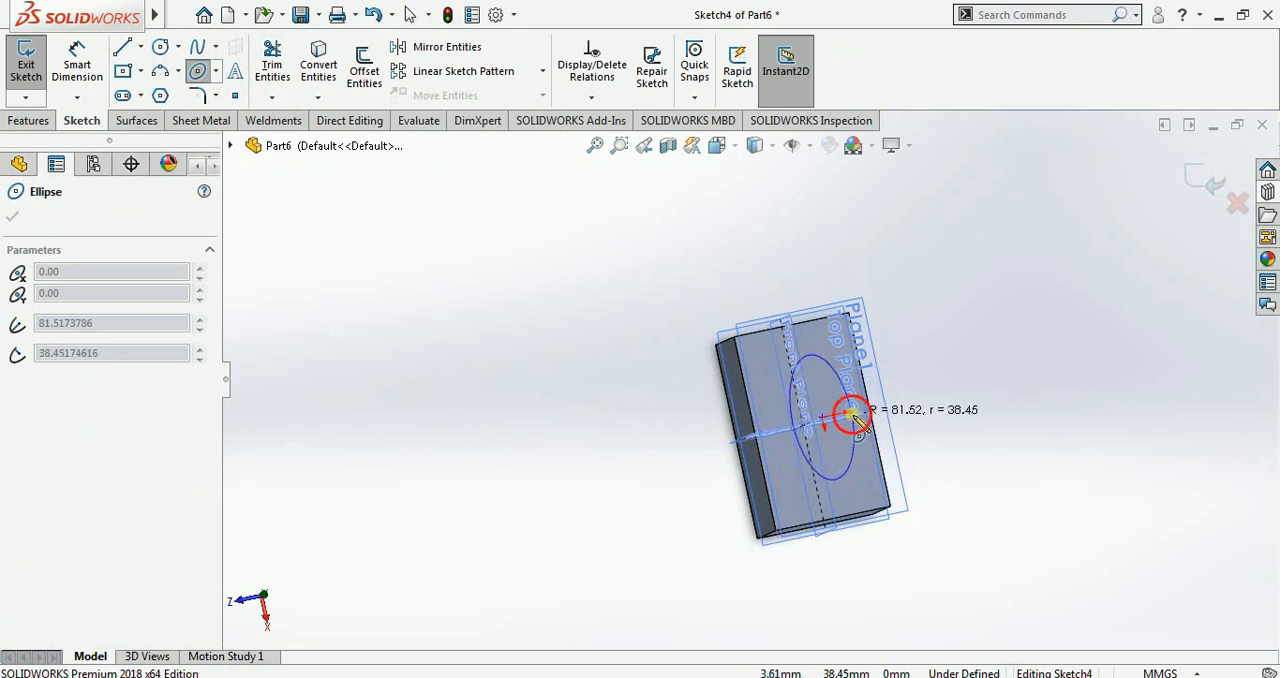
left_click(851, 416)
key("Escape")
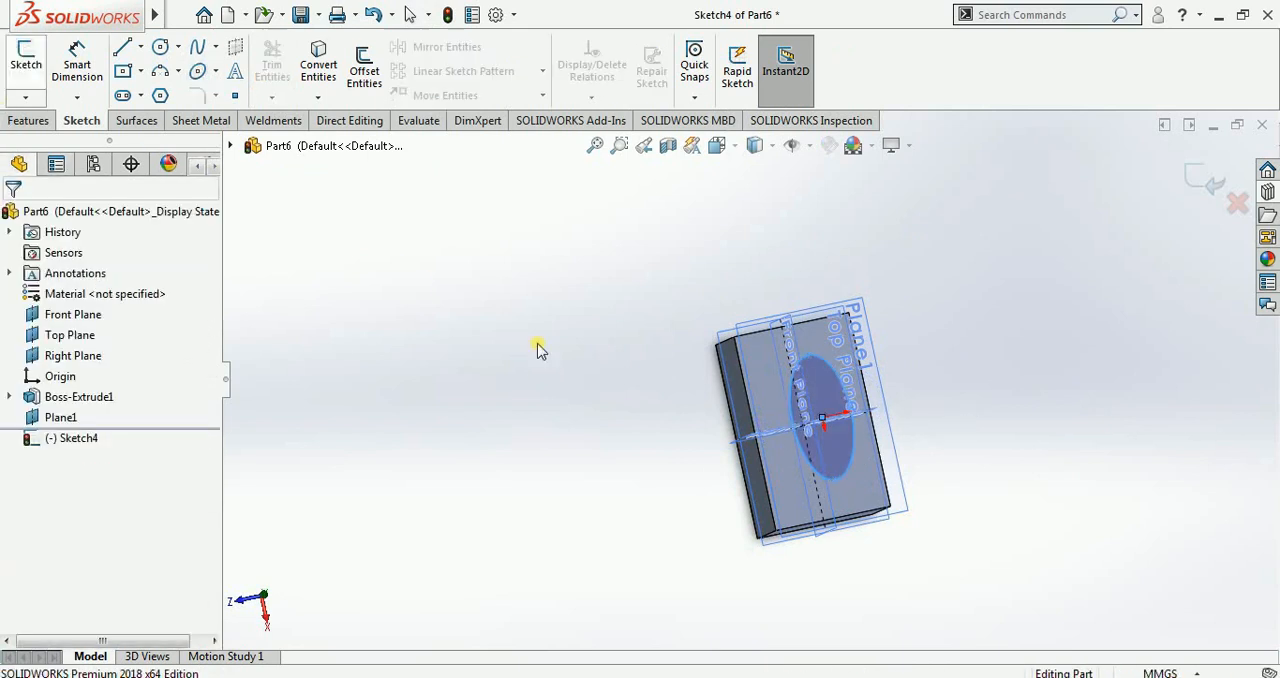
Step: Project the ellipse sketch onto the block's top face as a Sketch on faces projected curve, with the projection direction reversed
middle_click_drag(540, 347, 612, 345)
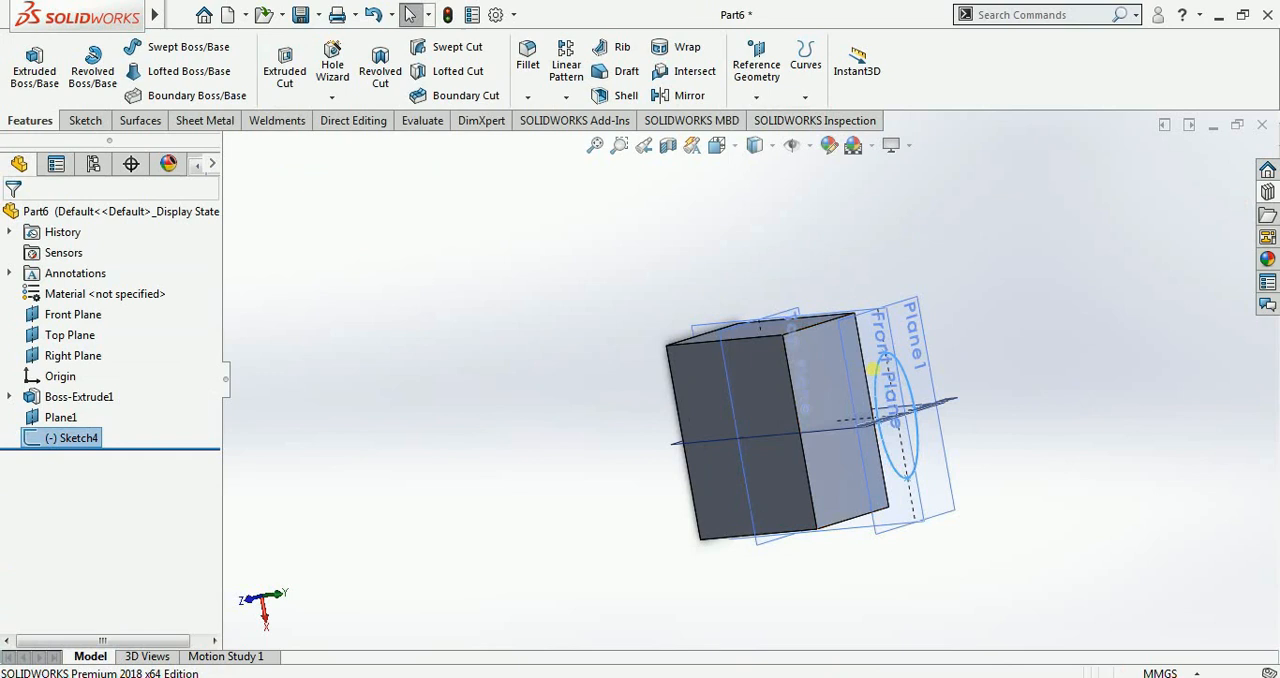
left_click(829, 380)
left_click(1120, 255)
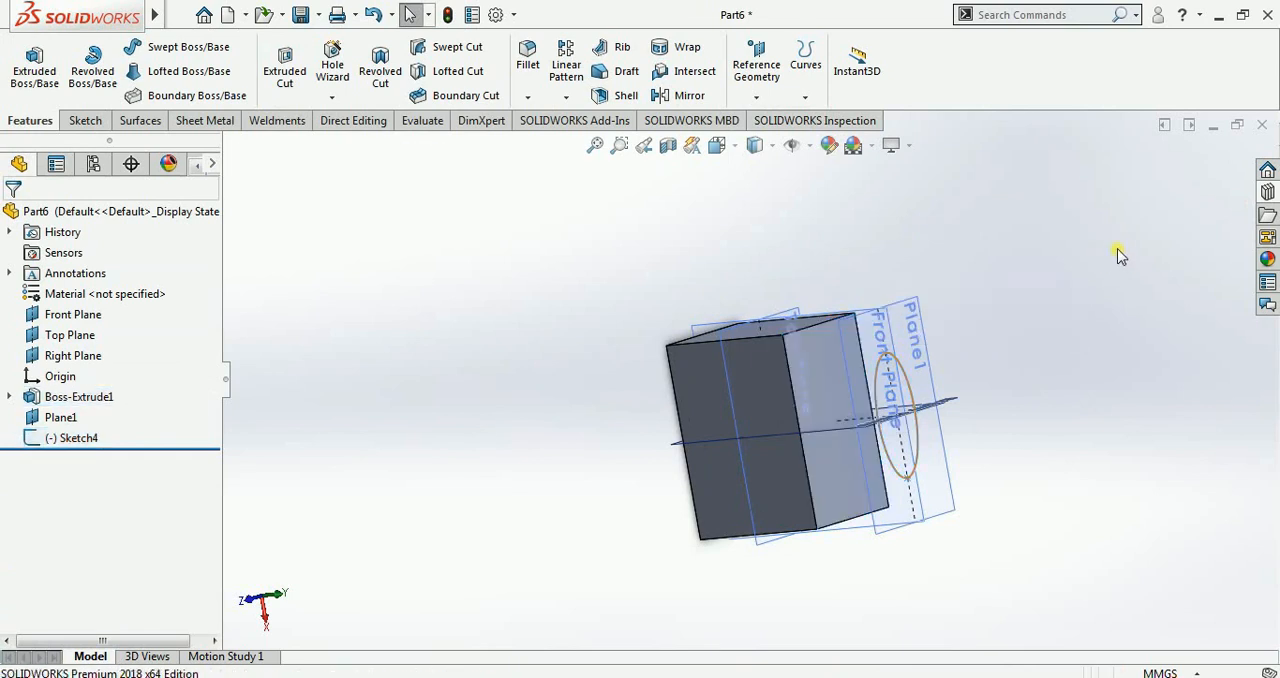
left_click(805, 95)
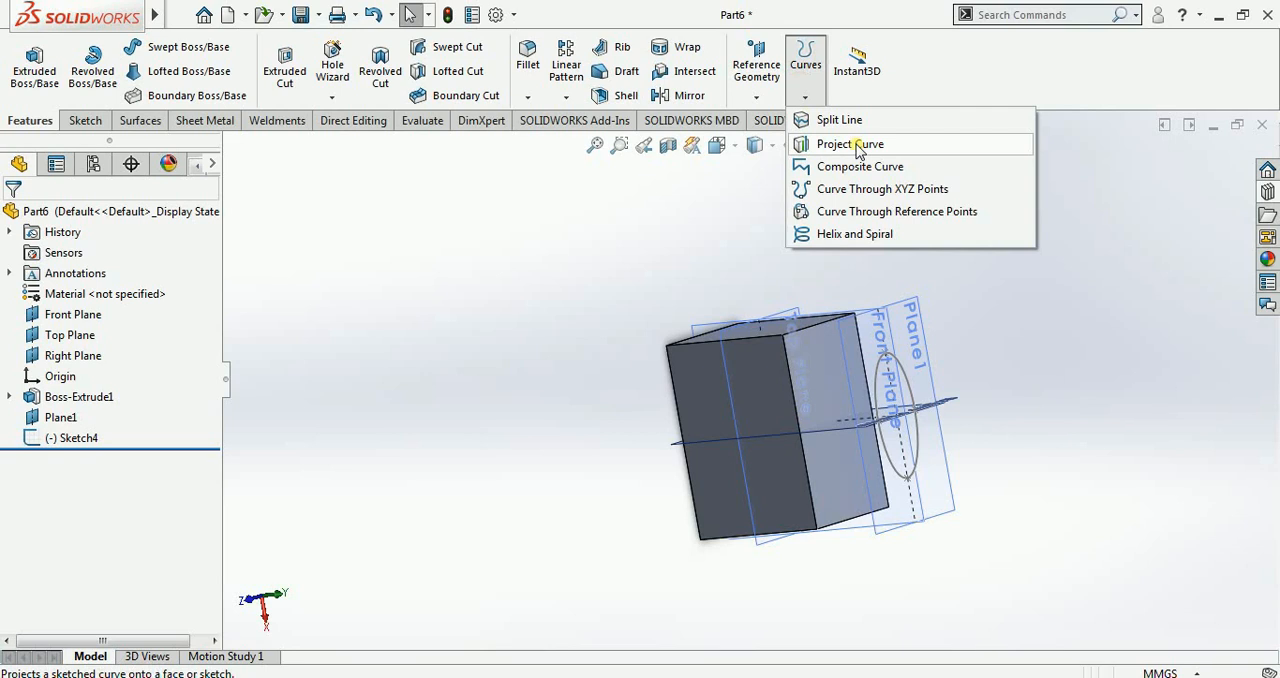
left_click(850, 144)
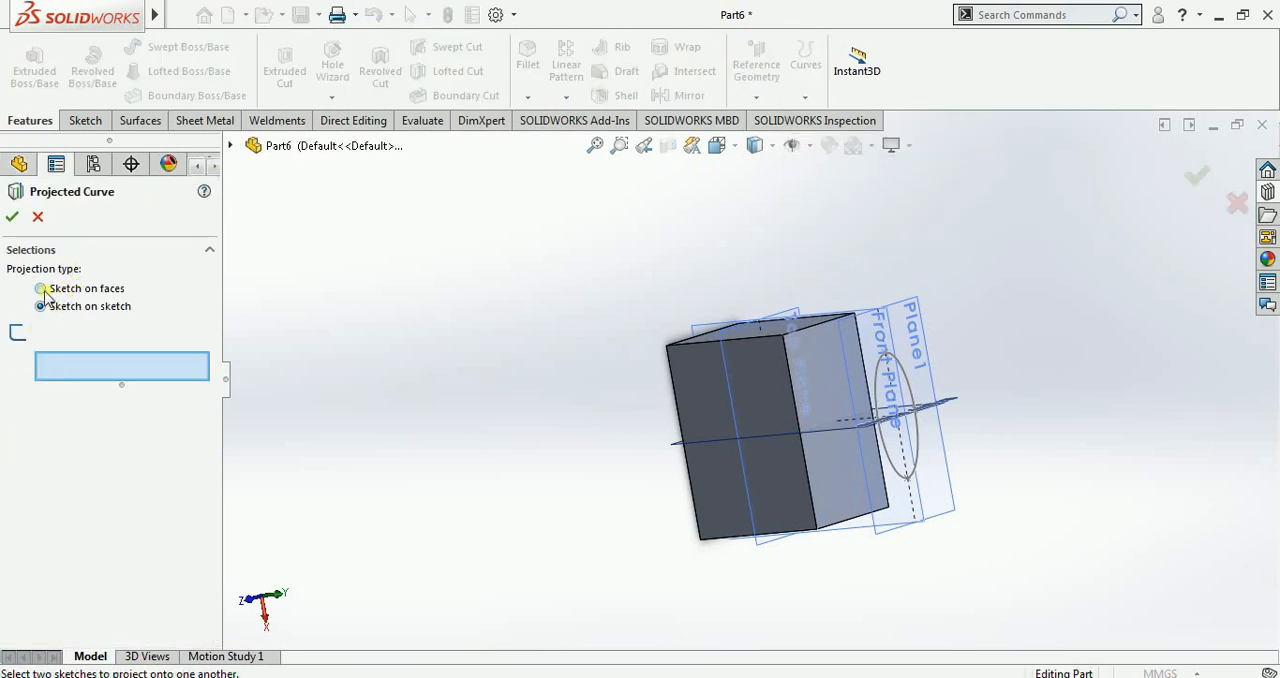
left_click(41, 288)
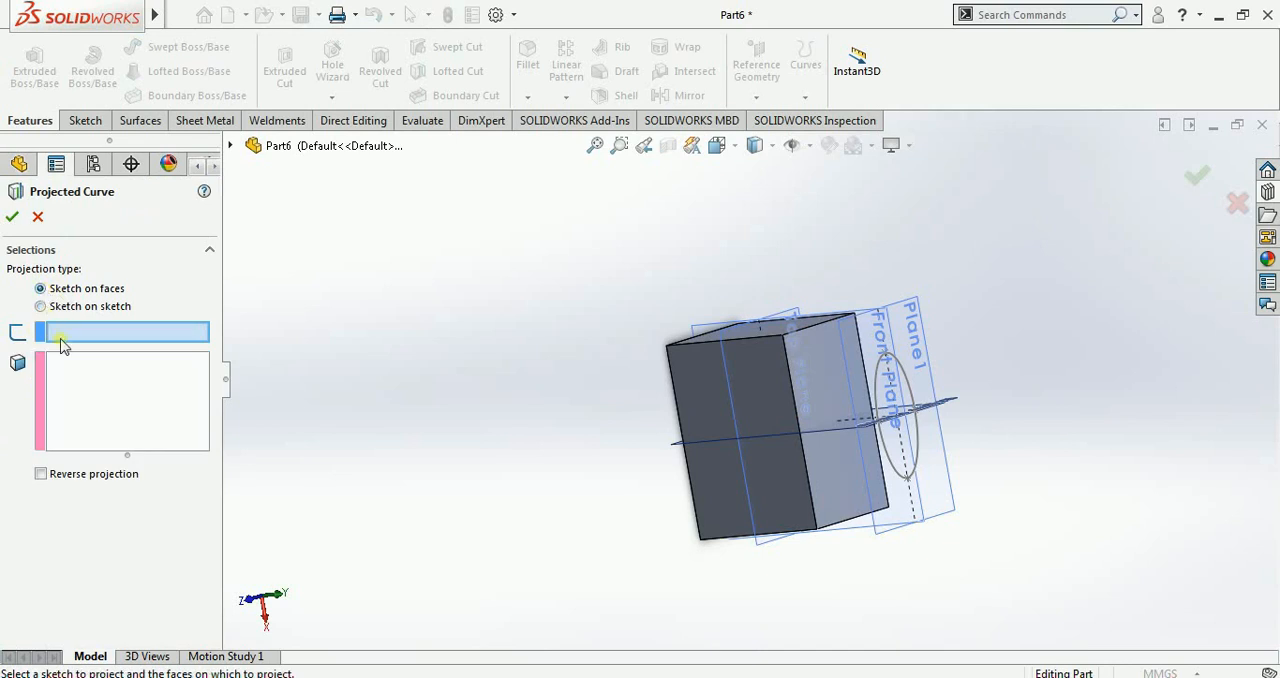
left_click(901, 362)
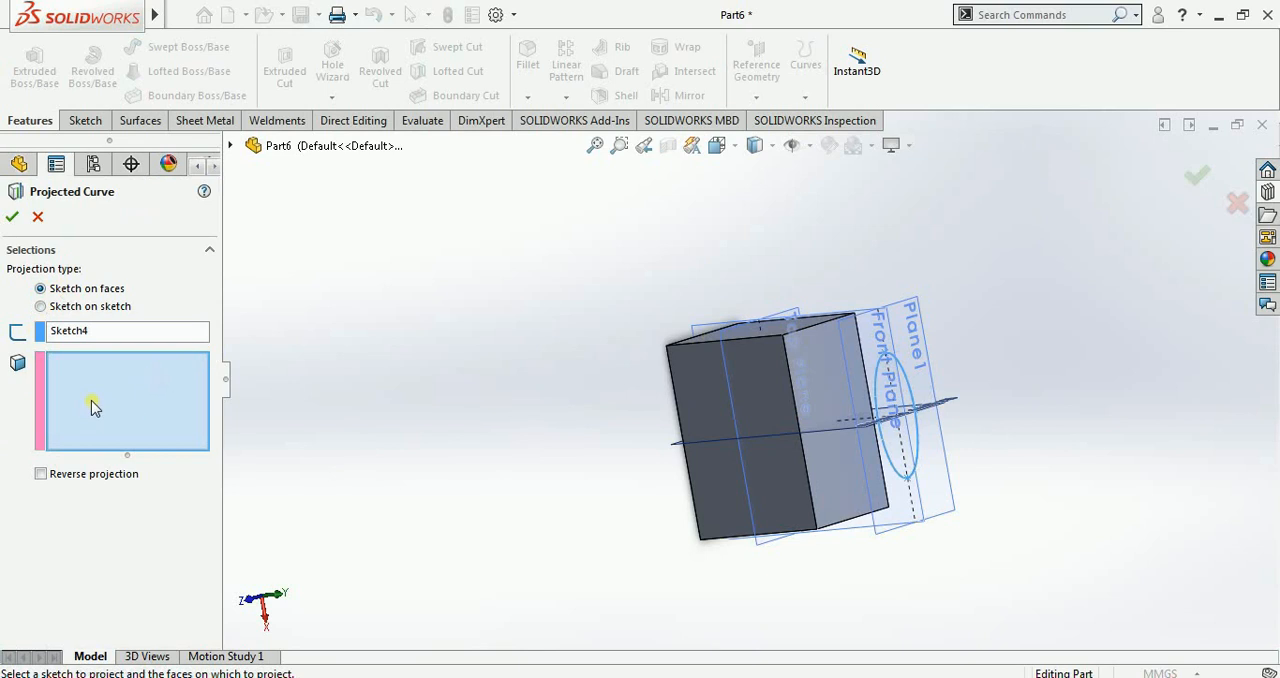
left_click(811, 366)
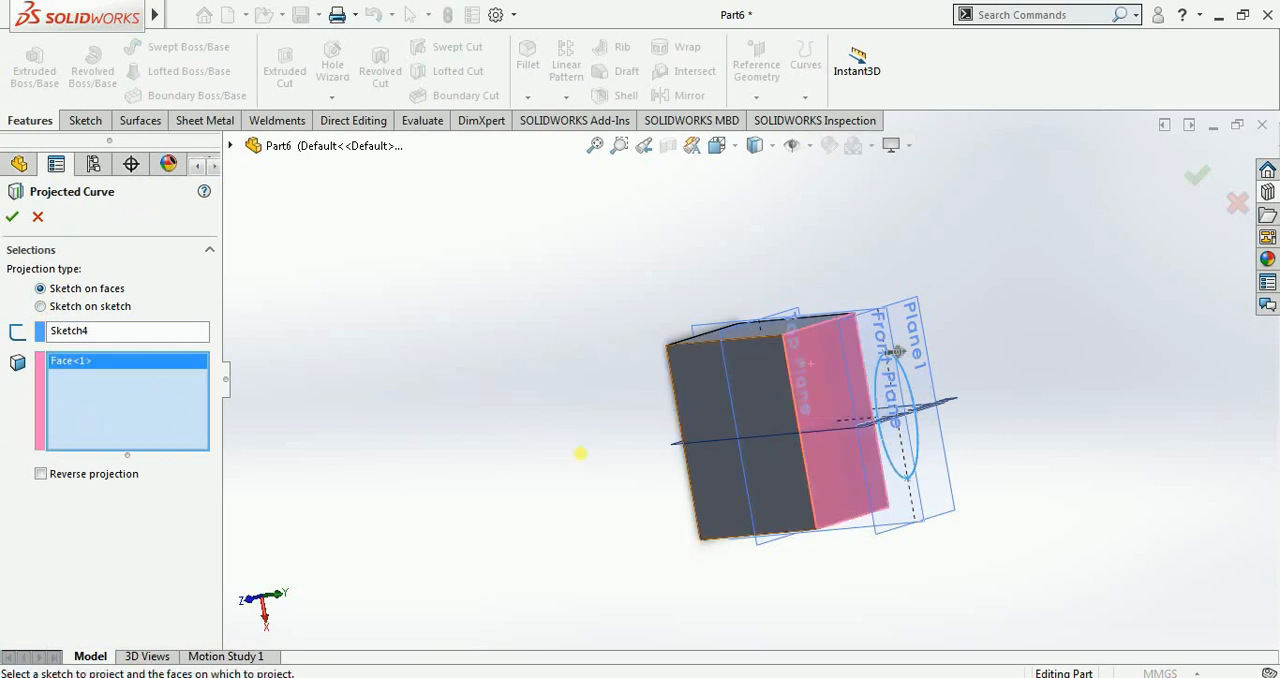
middle_click_drag(548, 472, 576, 489)
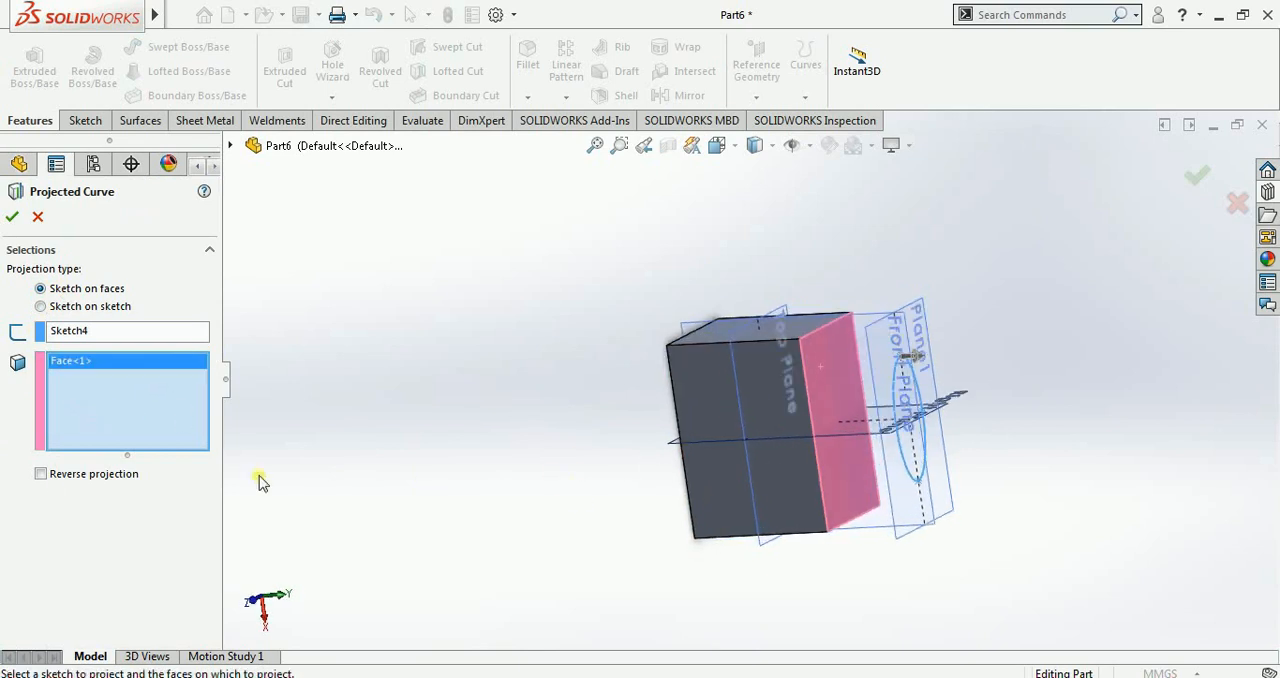
left_click(40, 475)
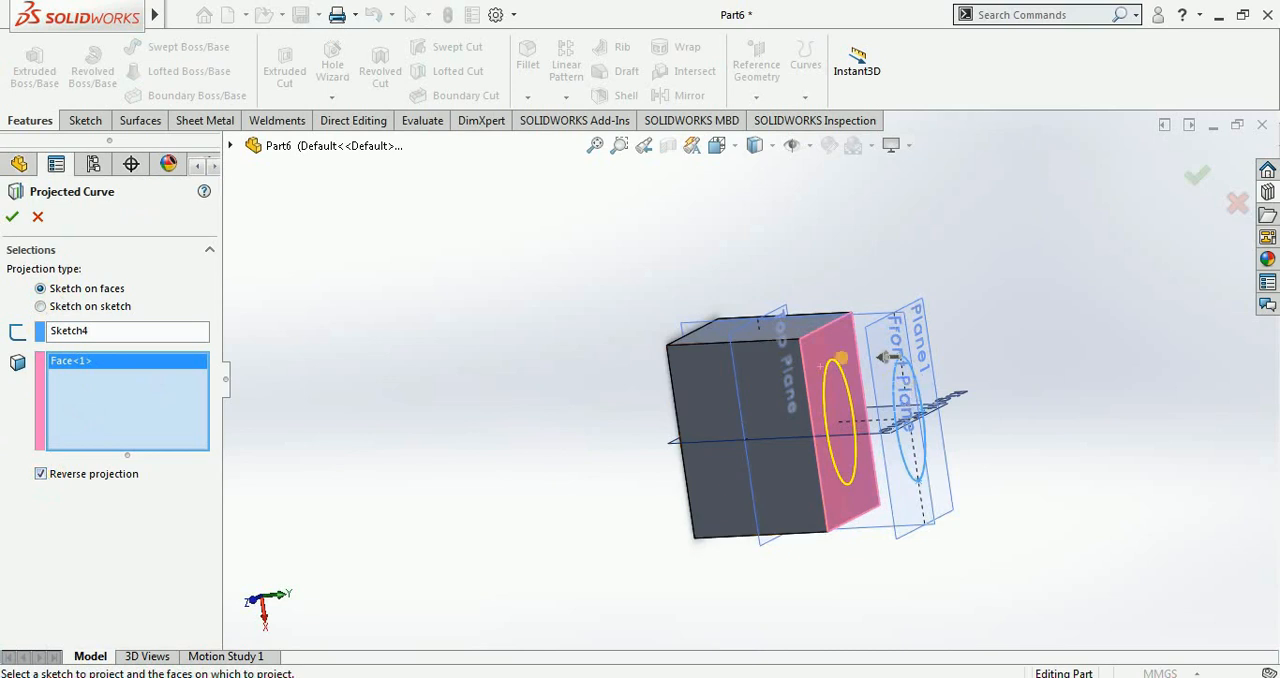
left_click(12, 216)
middle_click_drag(478, 383, 469, 326)
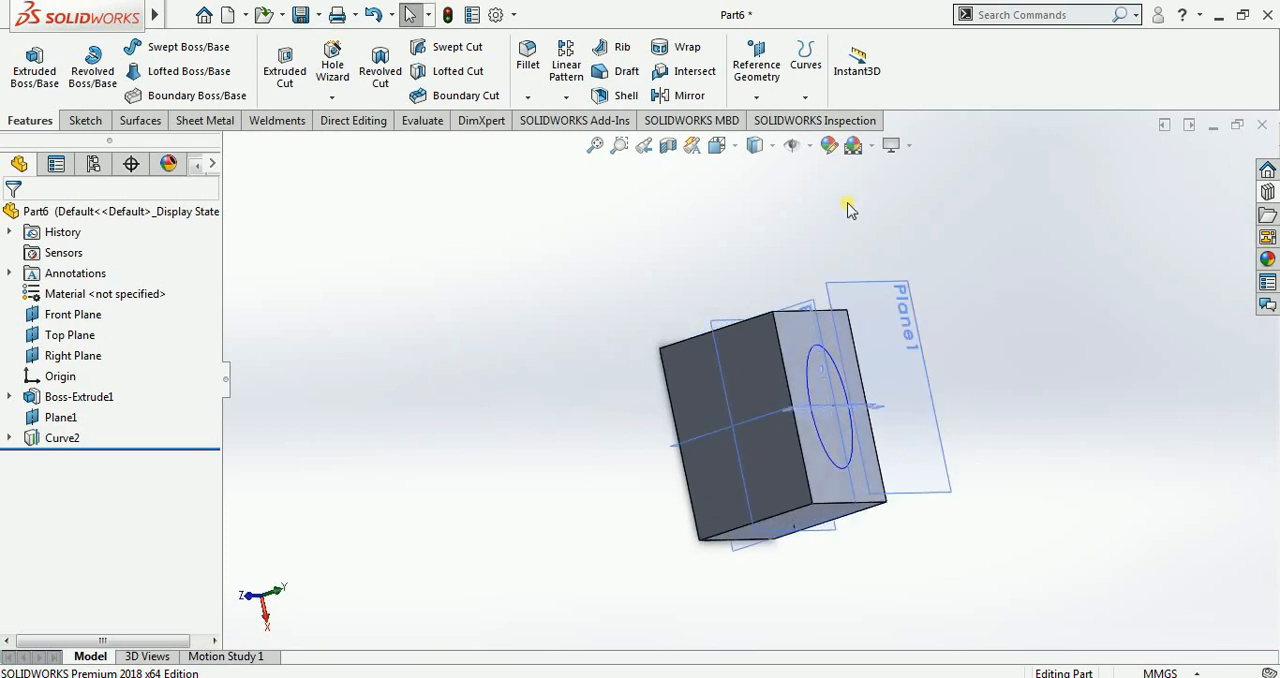
left_click(806, 100)
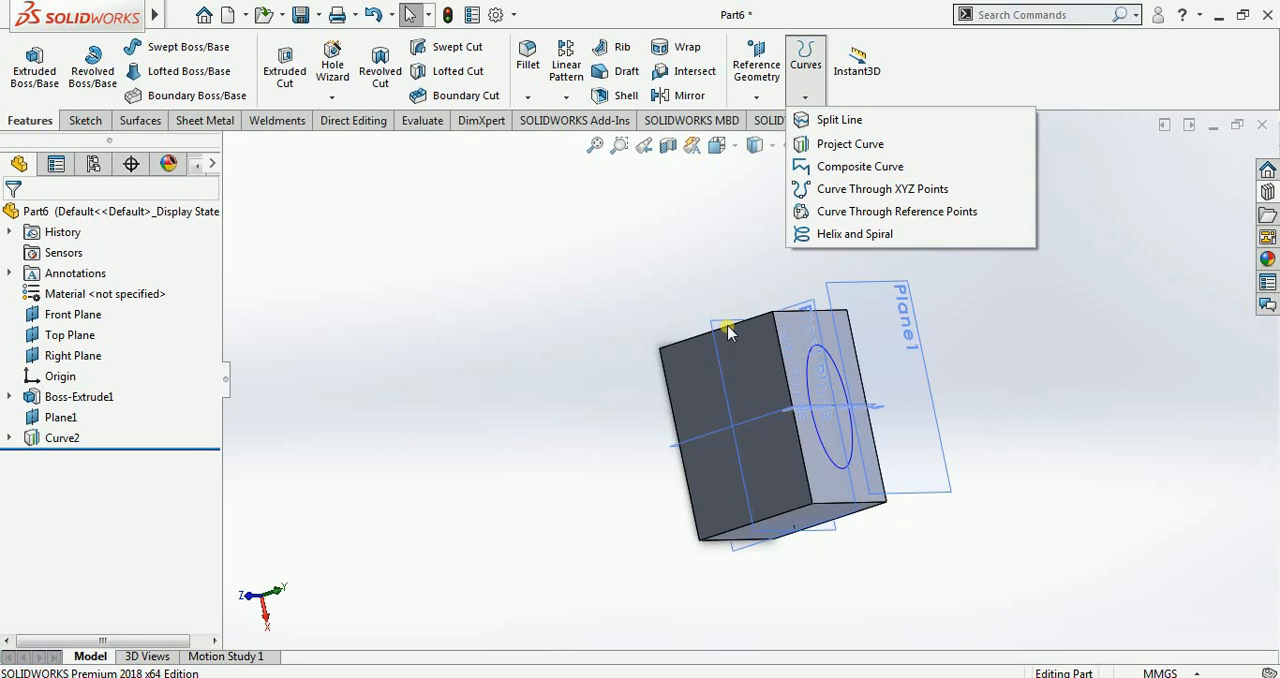
left_click(885, 155)
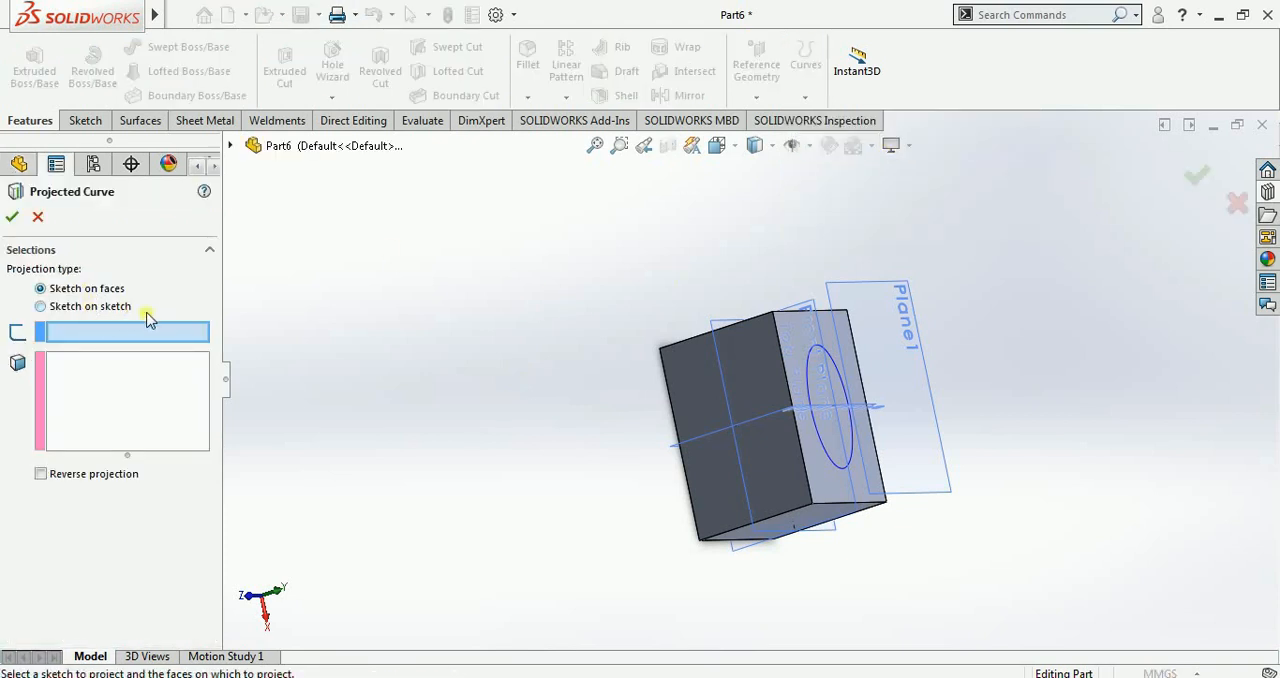
left_click(38, 218)
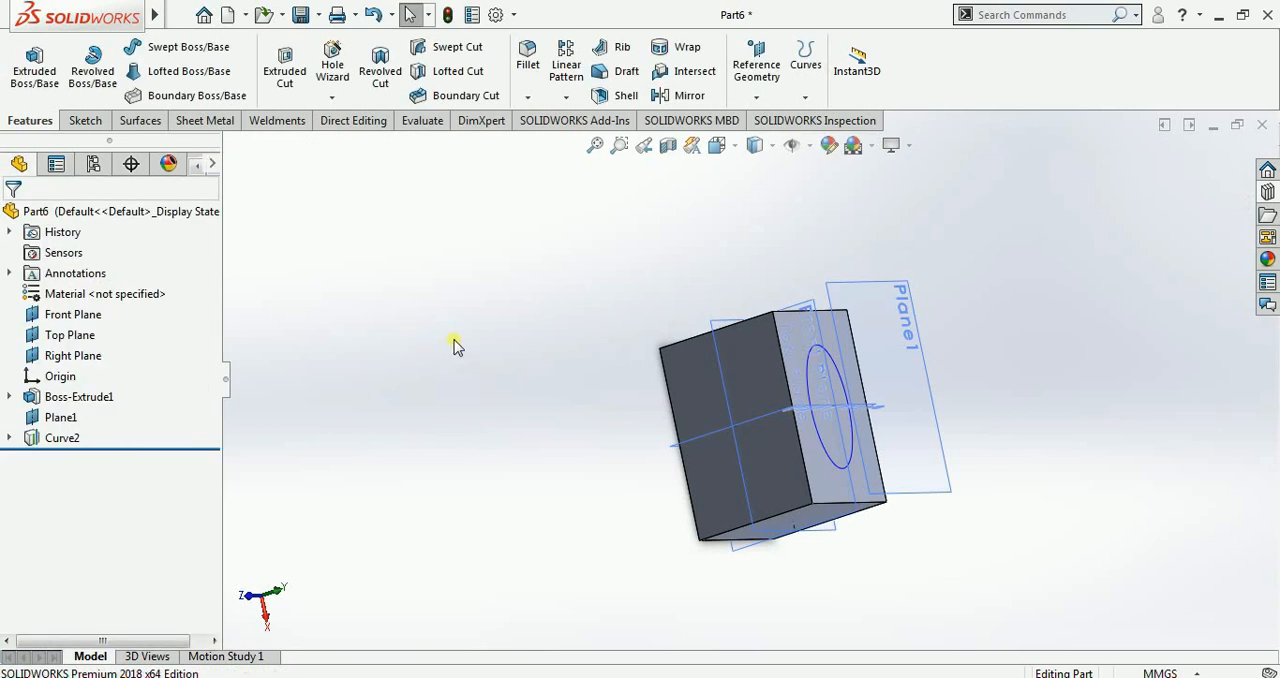
Step: Close the Part6 and Part5 documents without saving their changes
left_click(1262, 125)
left_click(609, 368)
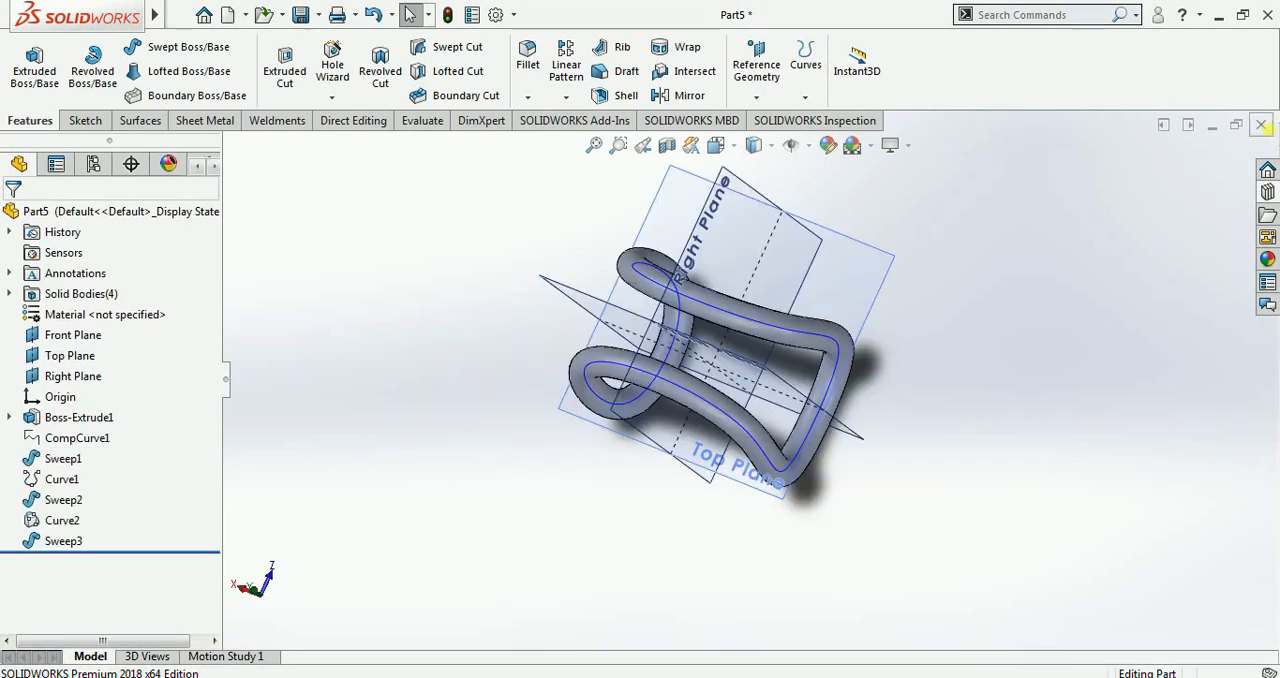
left_click(1262, 125)
left_click(562, 370)
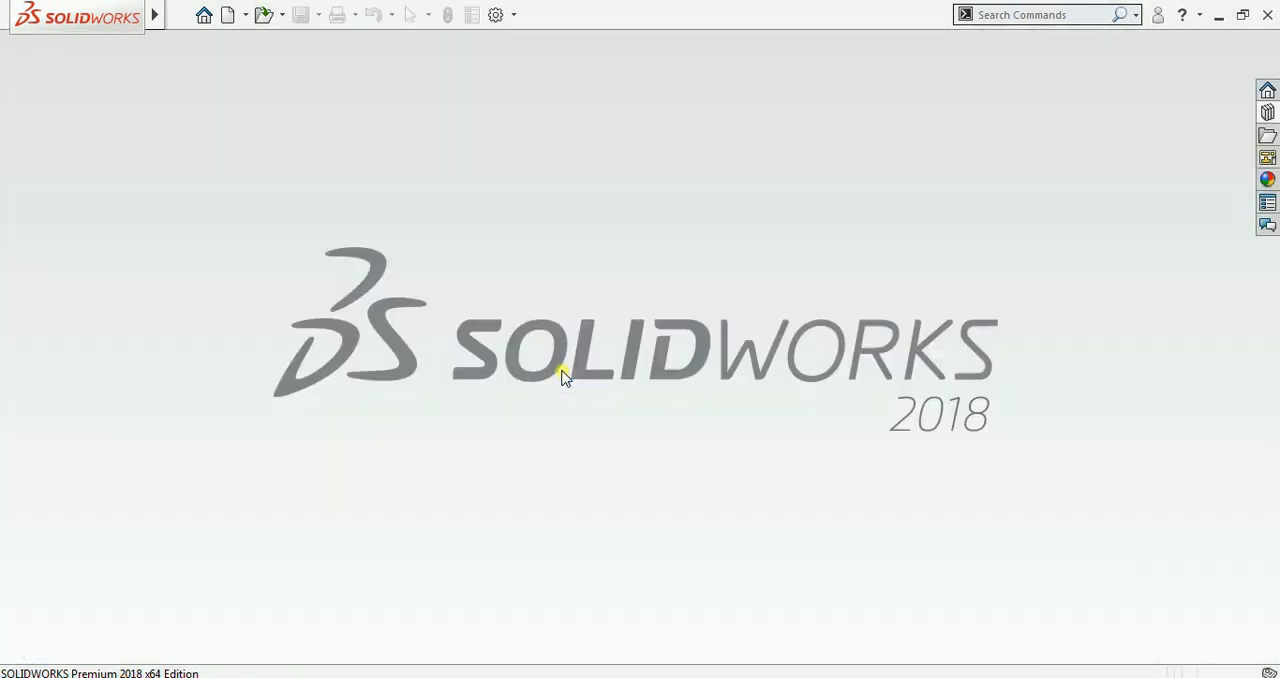